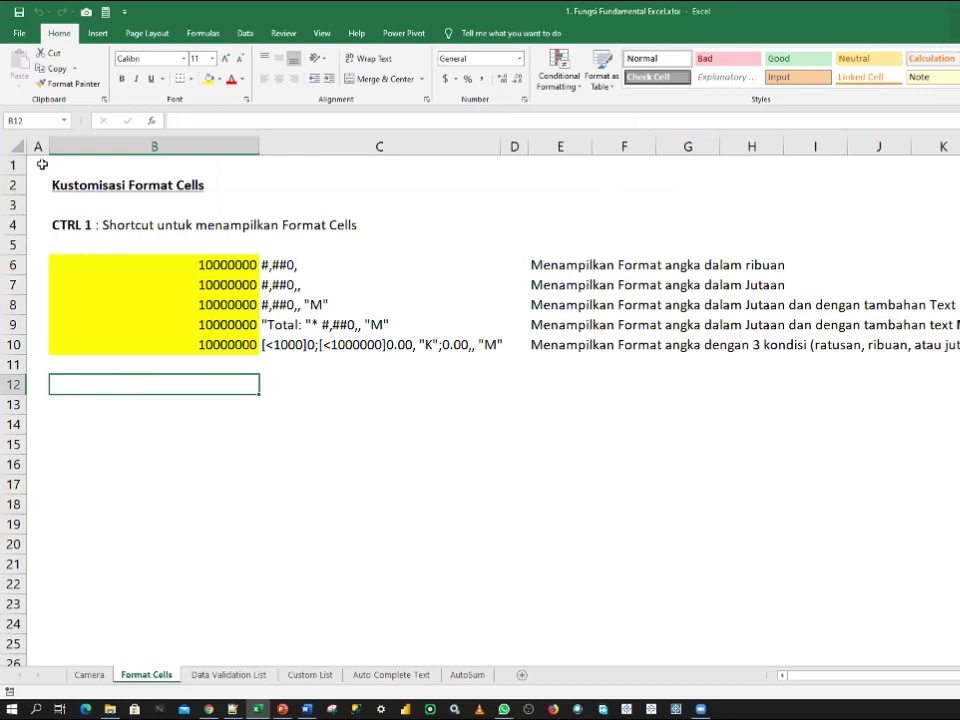
- Look over A1, the B6 sample value and the three-condition example in B10
left_click(39, 163)
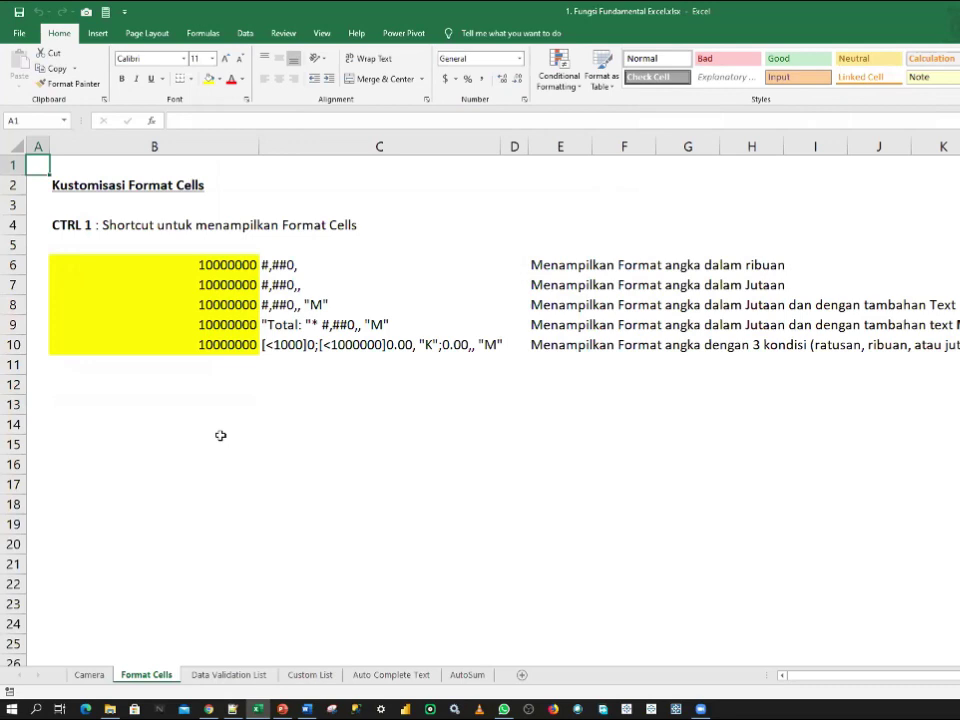
left_click(212, 264)
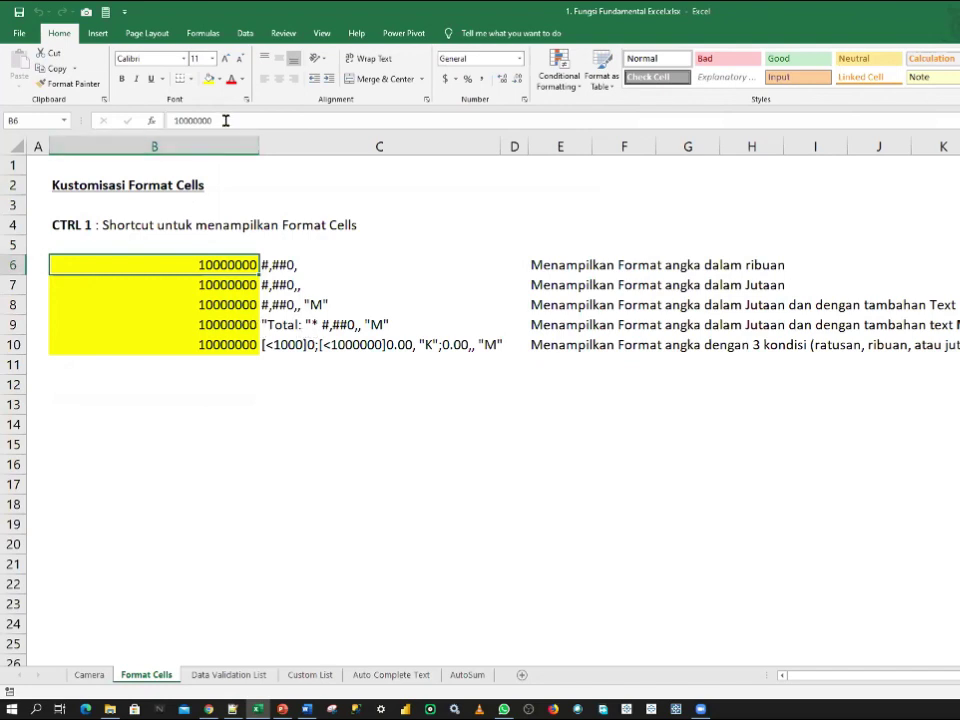
left_click(178, 285)
left_click(207, 346)
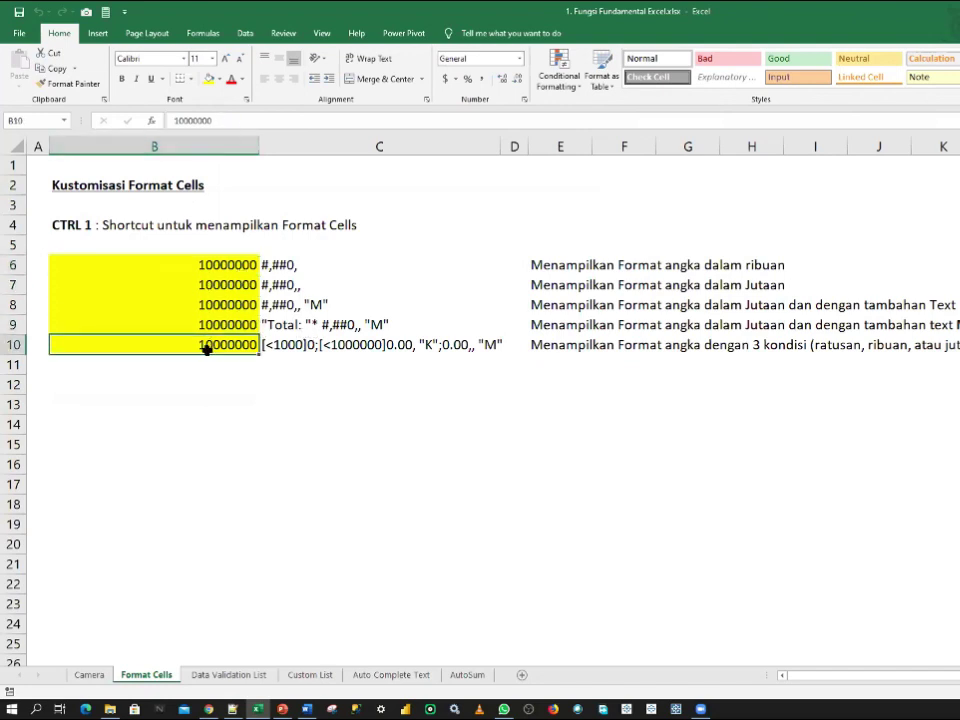
left_click(213, 266)
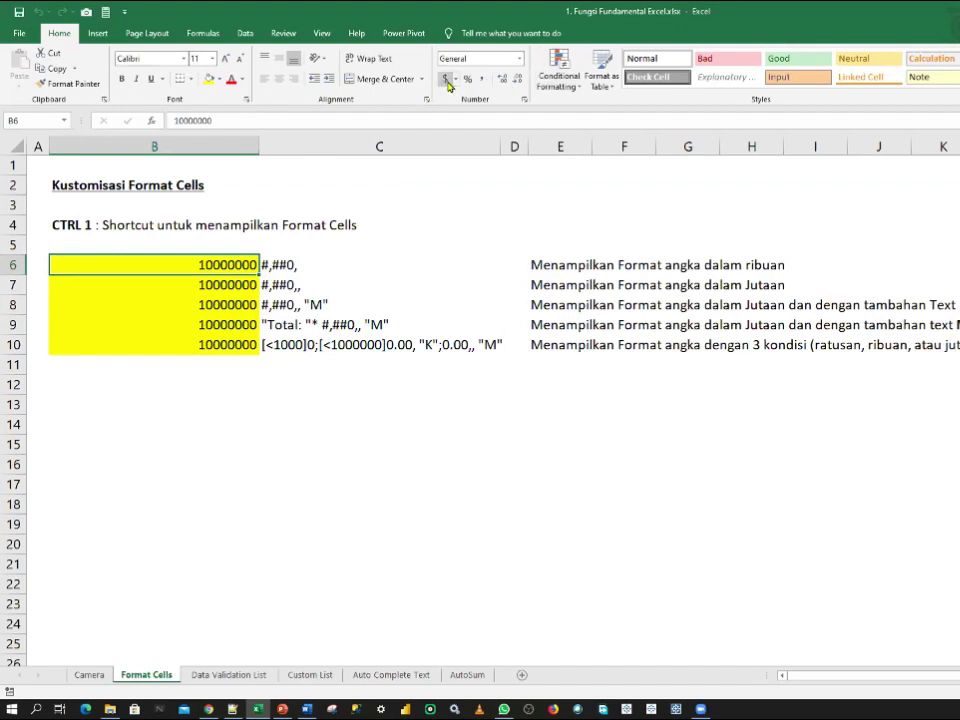
- Try the Accounting list and Comma Style on B6, then reset it to General
left_click(454, 82)
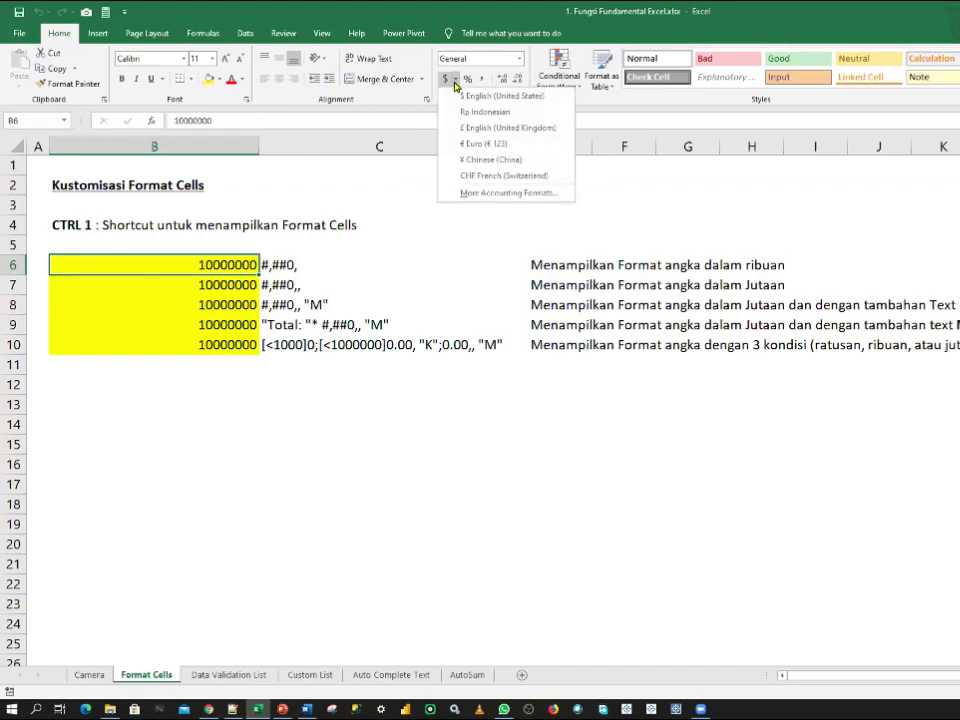
left_click(454, 82)
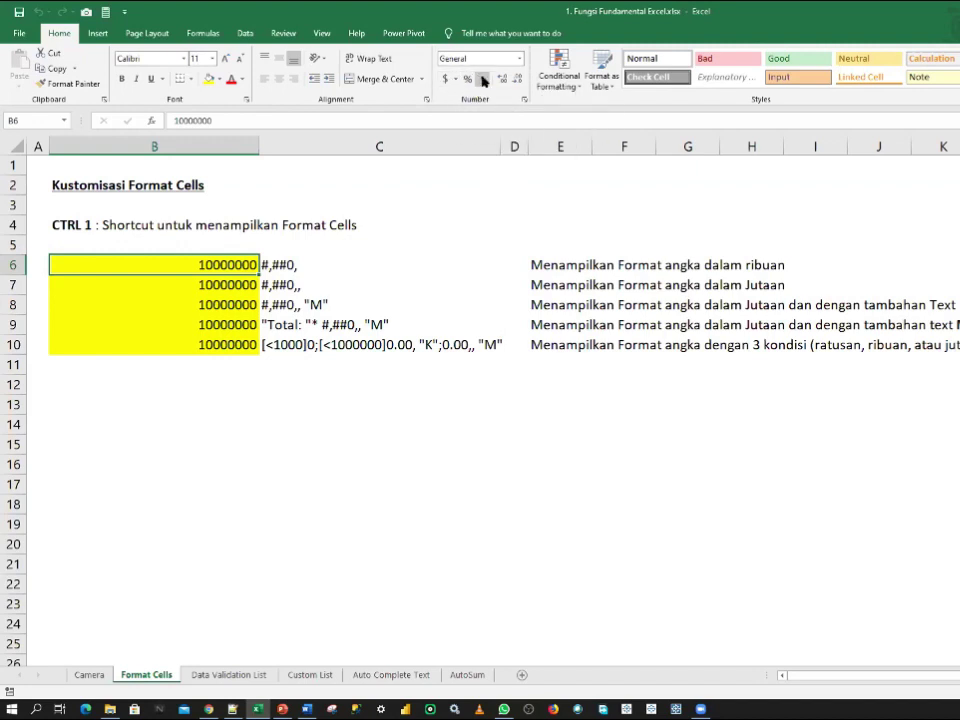
left_click(483, 81)
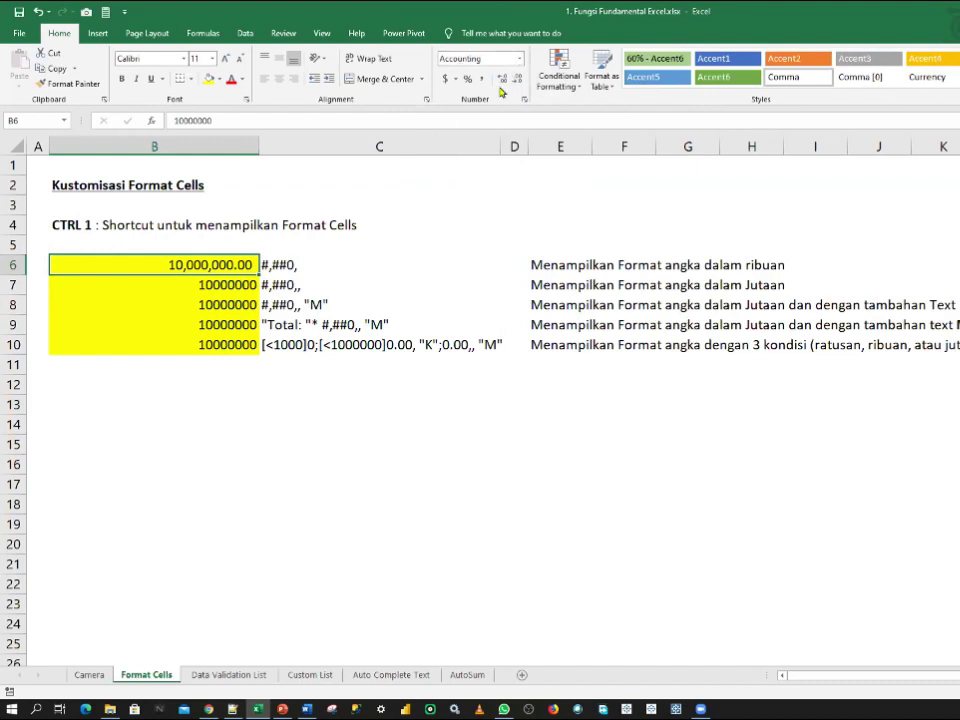
left_click(519, 58)
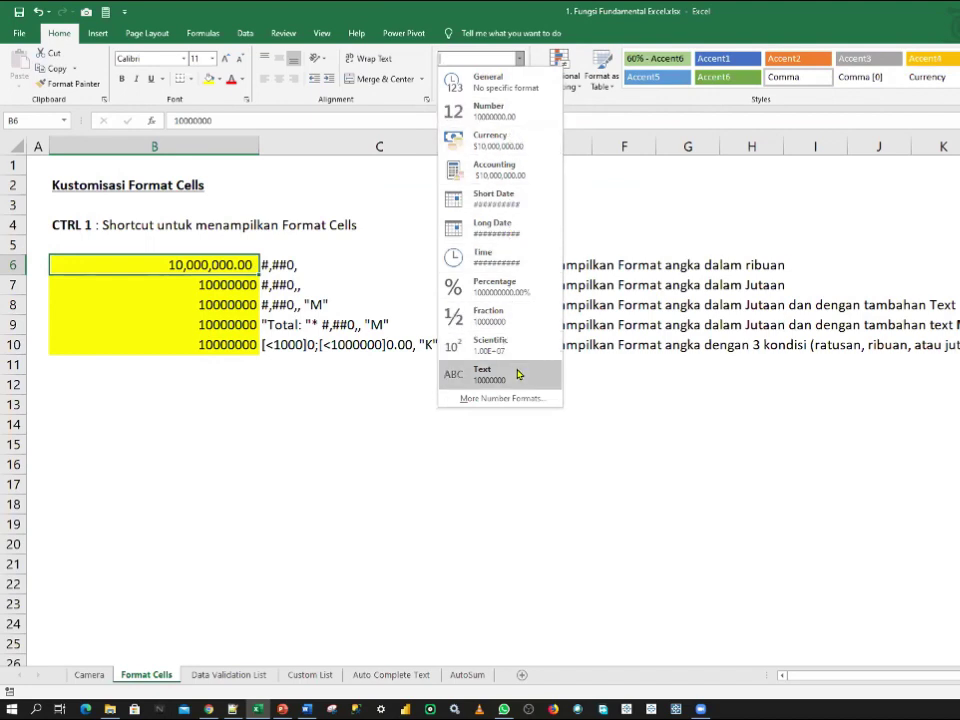
left_click(476, 84)
- Reapply Comma Style to B6, revert it to General, and browse the Number Format list
left_click(221, 280)
key("Up")
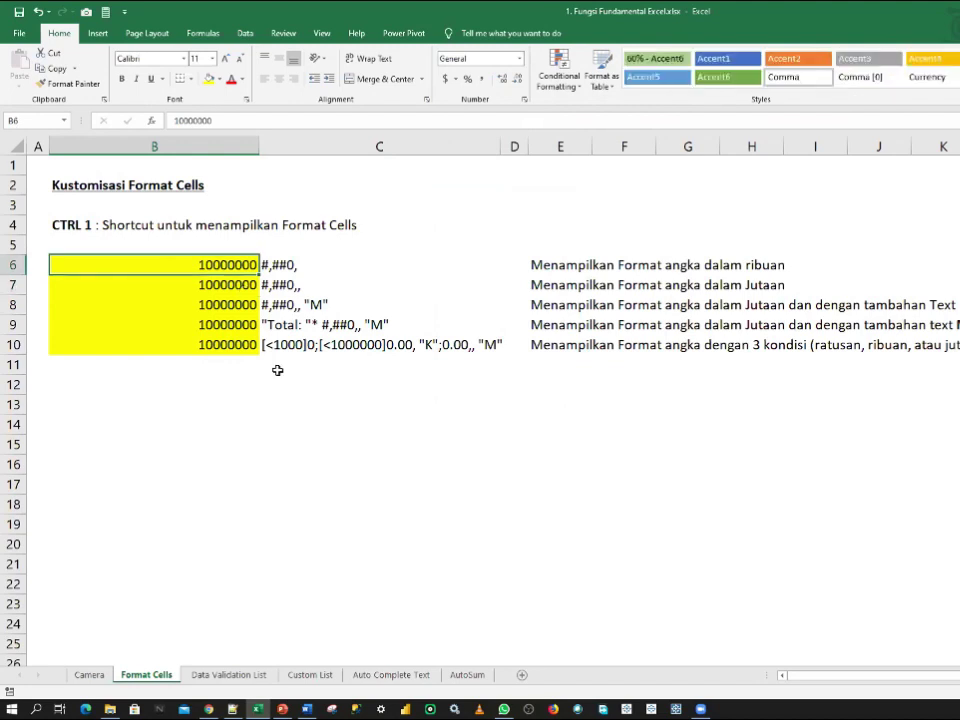
left_click(519, 58)
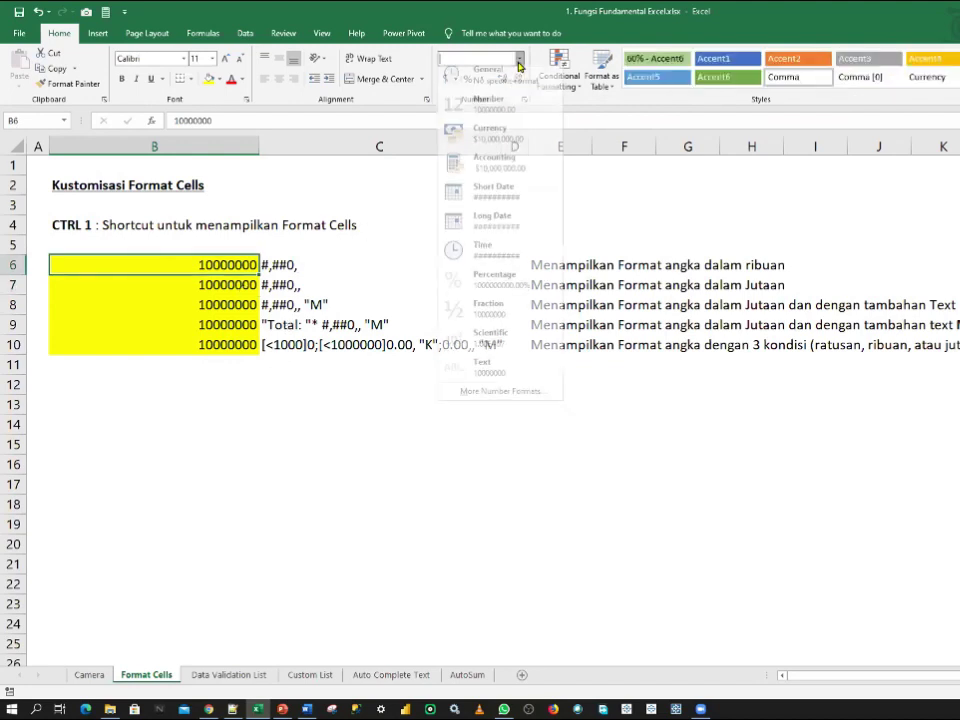
left_click(487, 89)
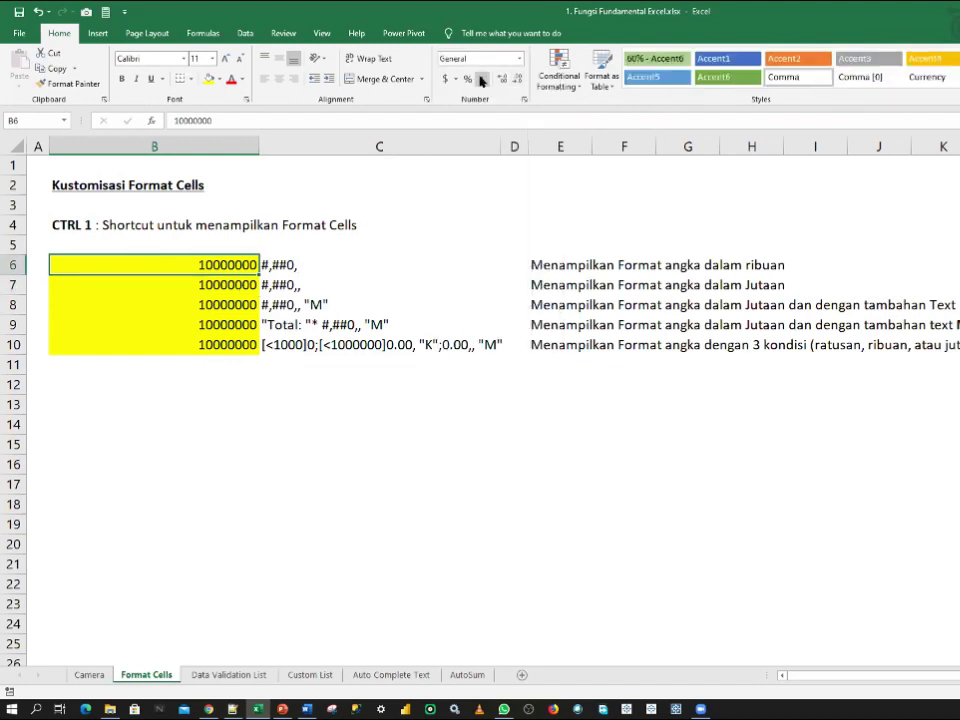
left_click(479, 78)
left_click(519, 58)
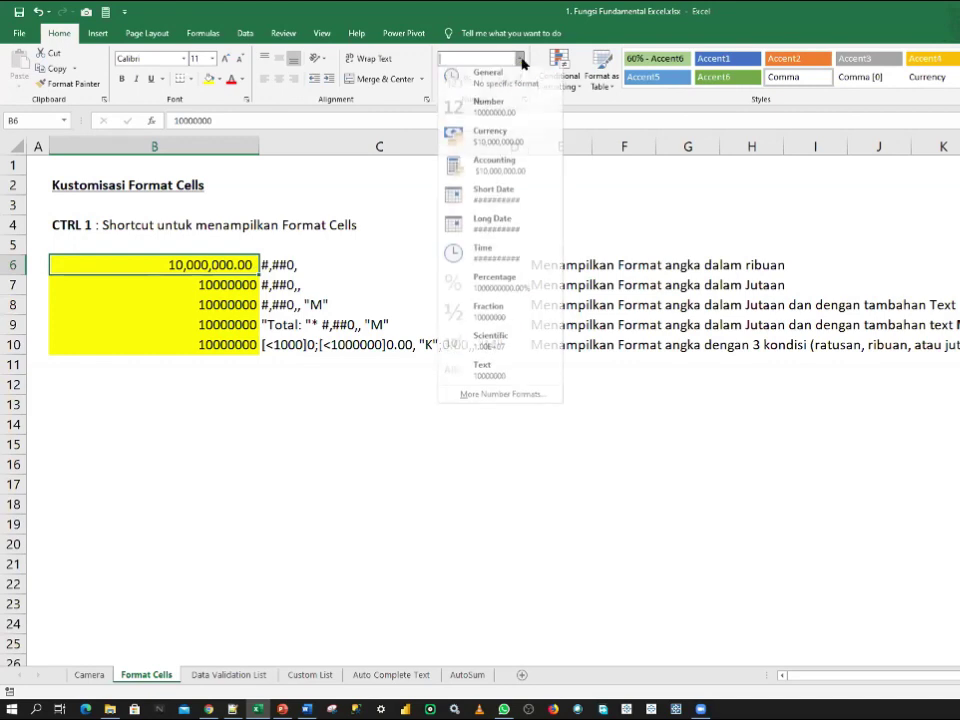
left_click(507, 88)
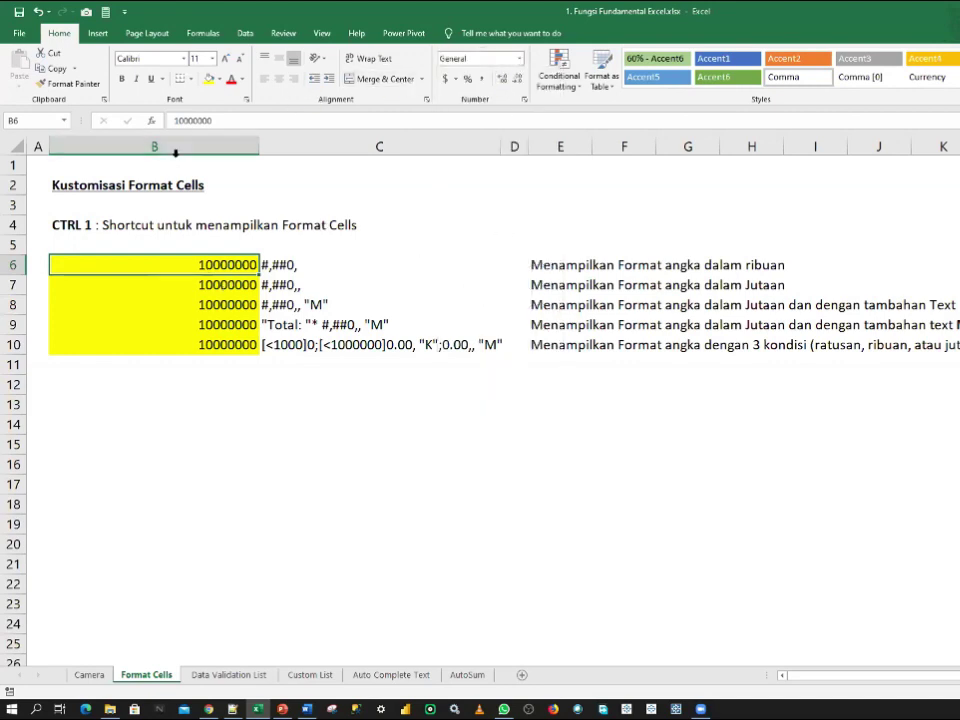
left_click(519, 62)
left_click(519, 62)
left_click(519, 58)
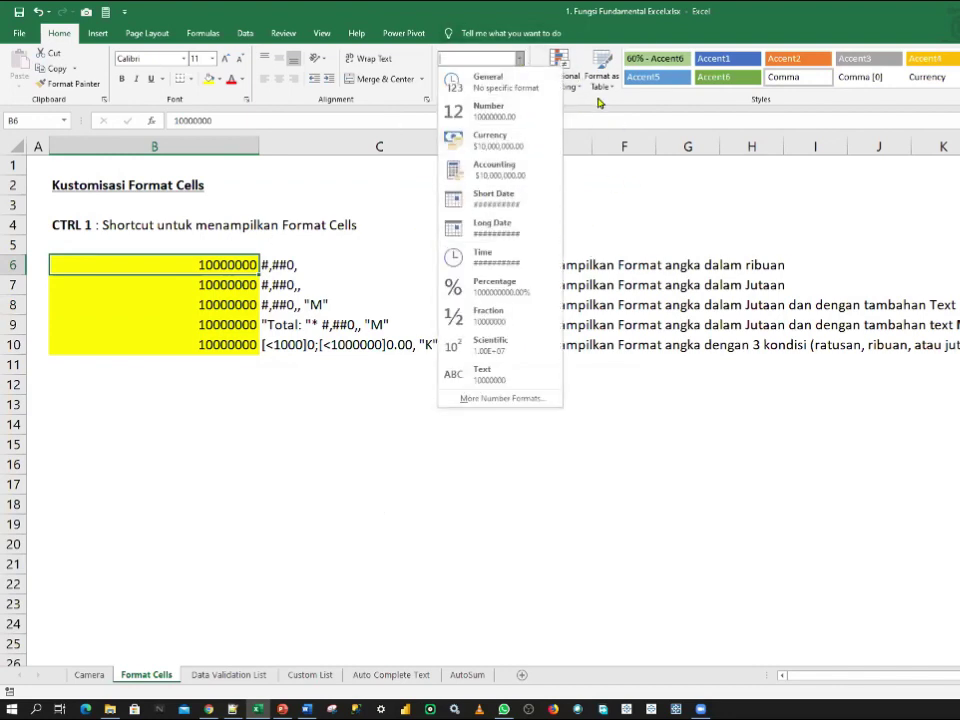
left_click(242, 360)
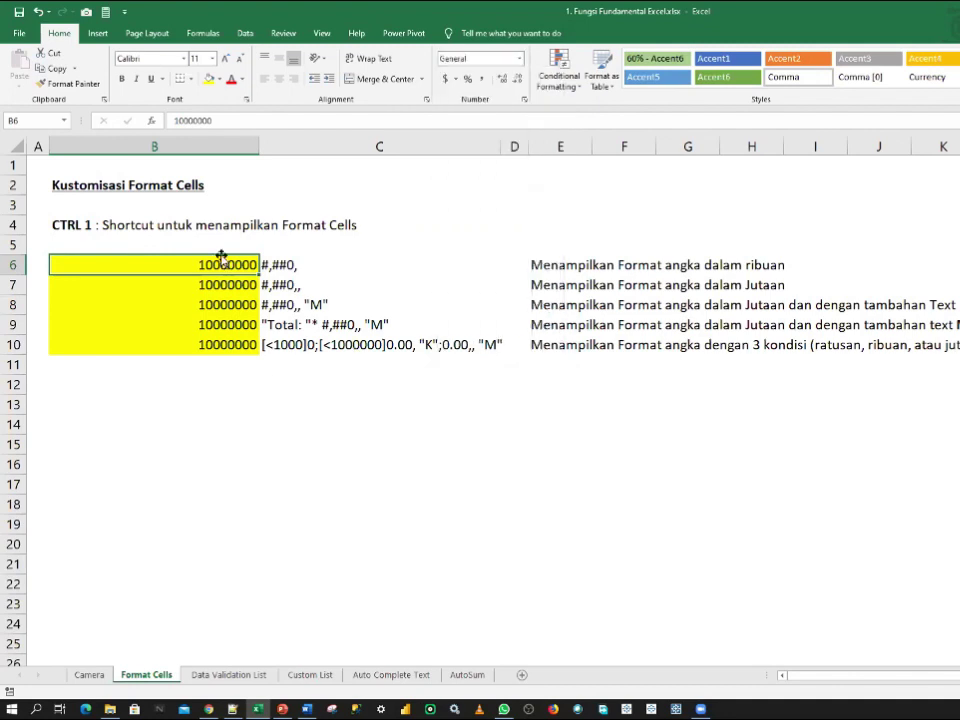
left_click(221, 287)
left_click(222, 265)
- Enter a test formula =B6/000 in B13, inspect it, then delete it
left_click(176, 401)
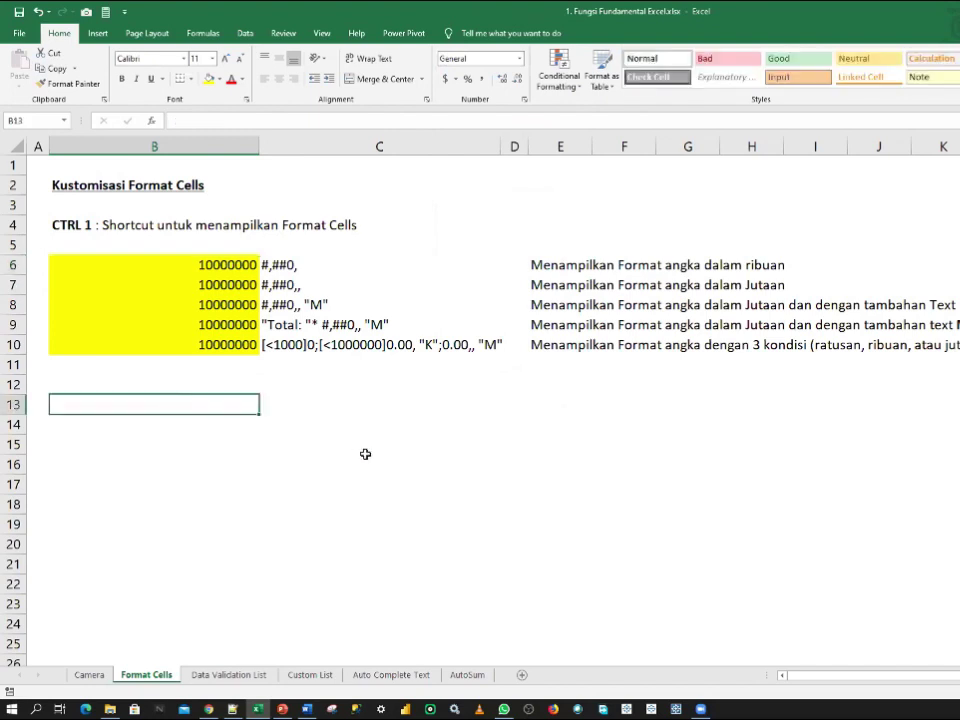
type("=")
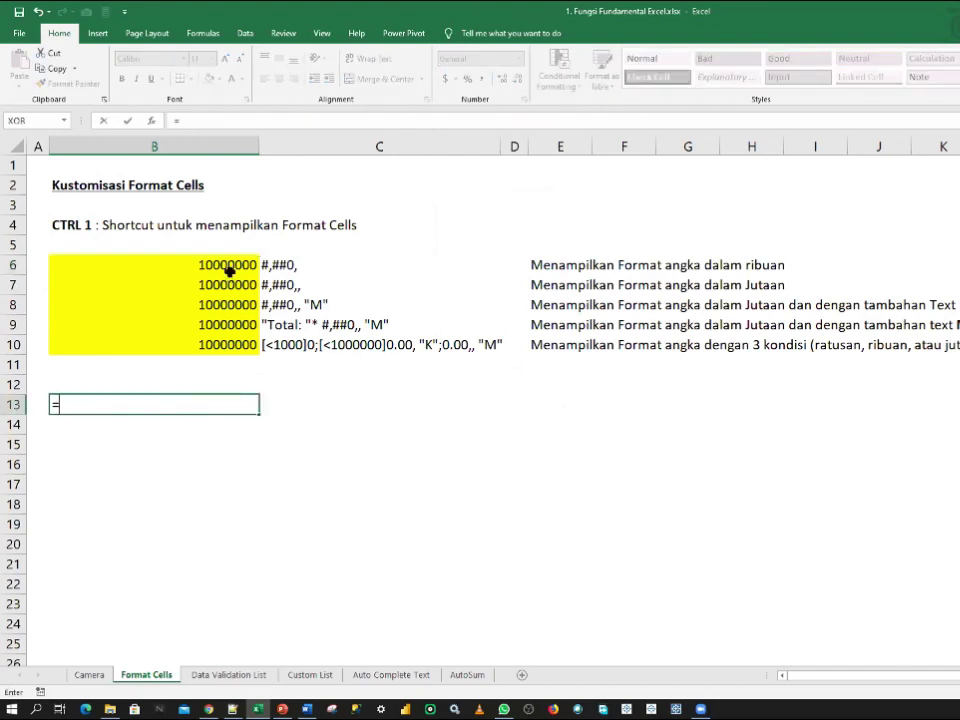
left_click(230, 265)
type("/")
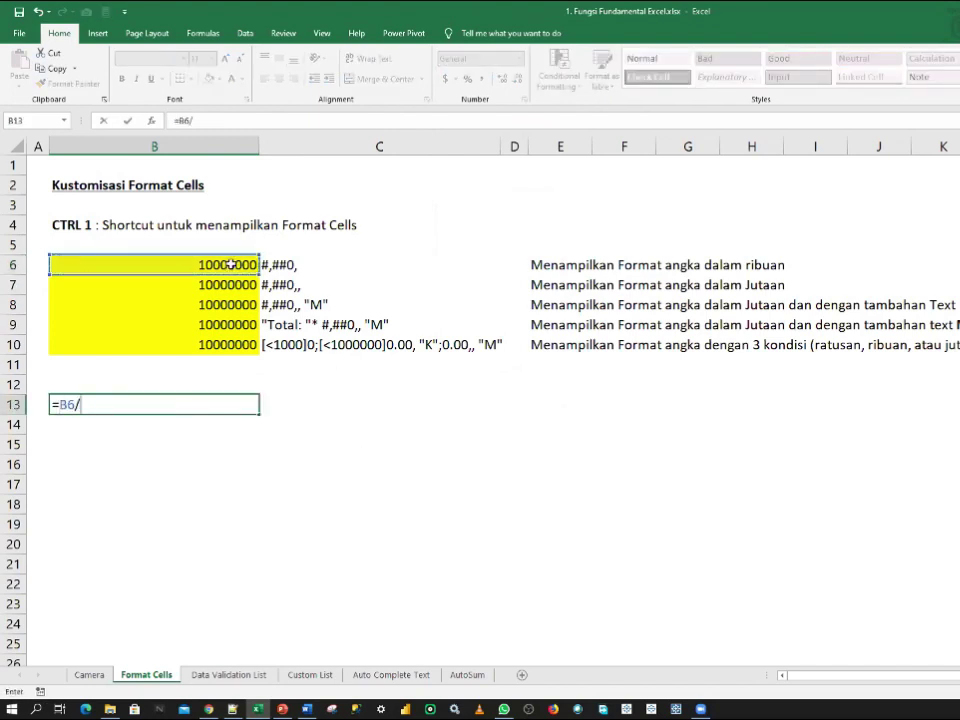
type("000")
key("Return")
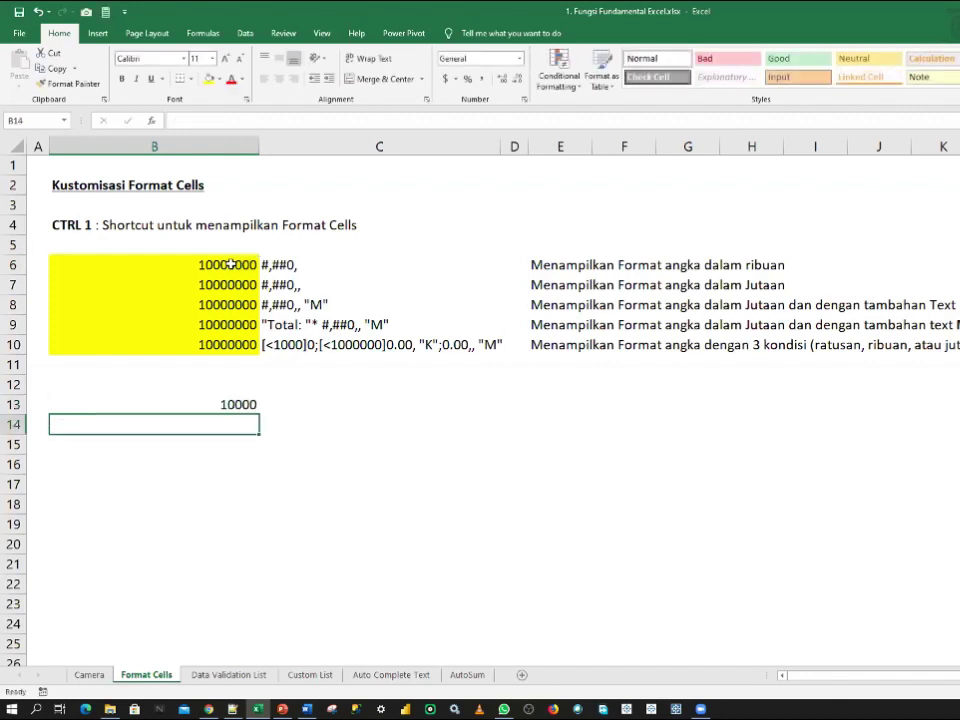
left_click(240, 404)
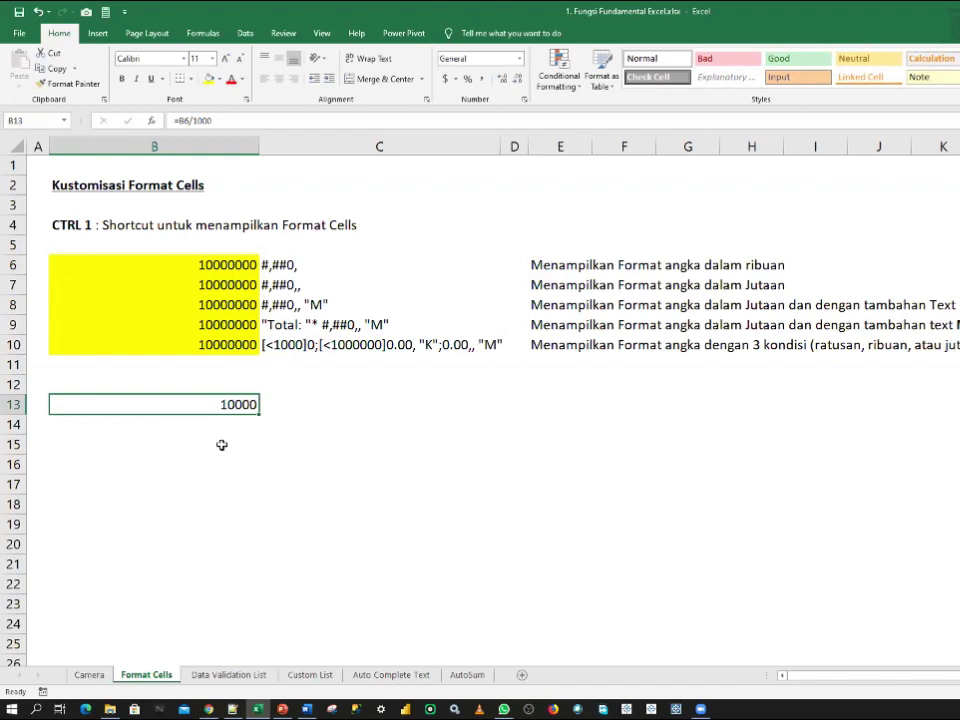
key("Delete")
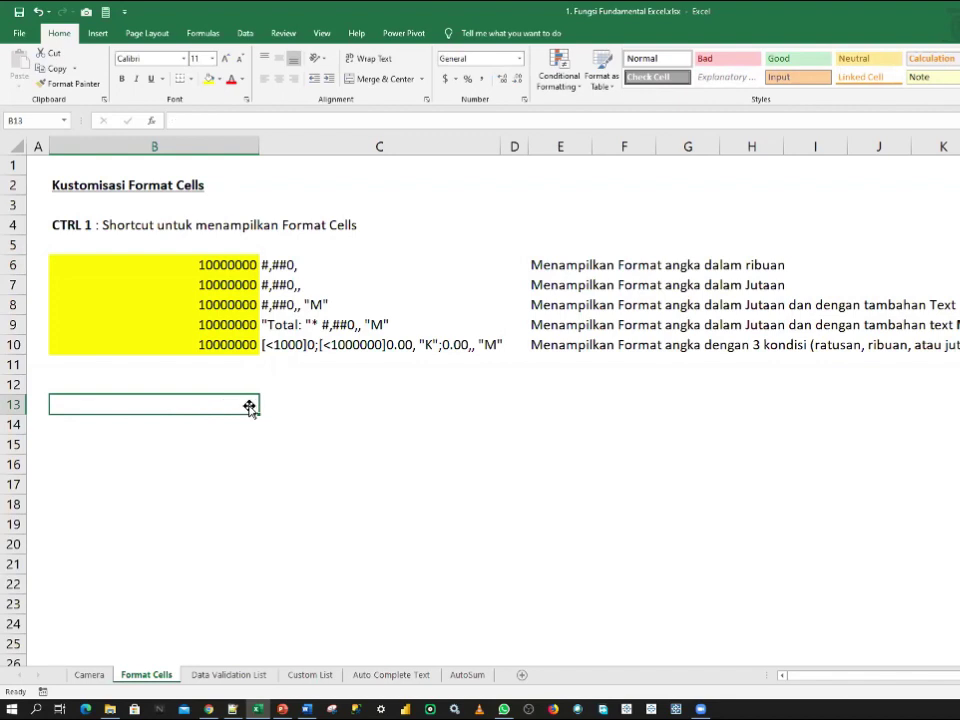
- After rechecking B10 and the row 4 note, open Format Cells for B6 with Ctrl+1
left_click(253, 262)
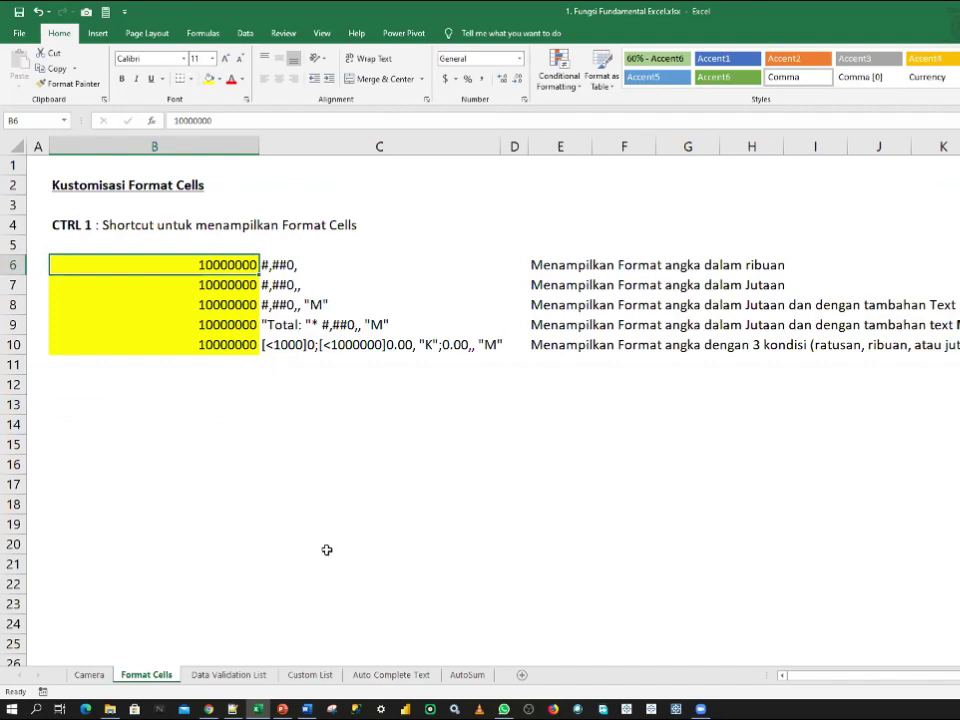
left_click(240, 345)
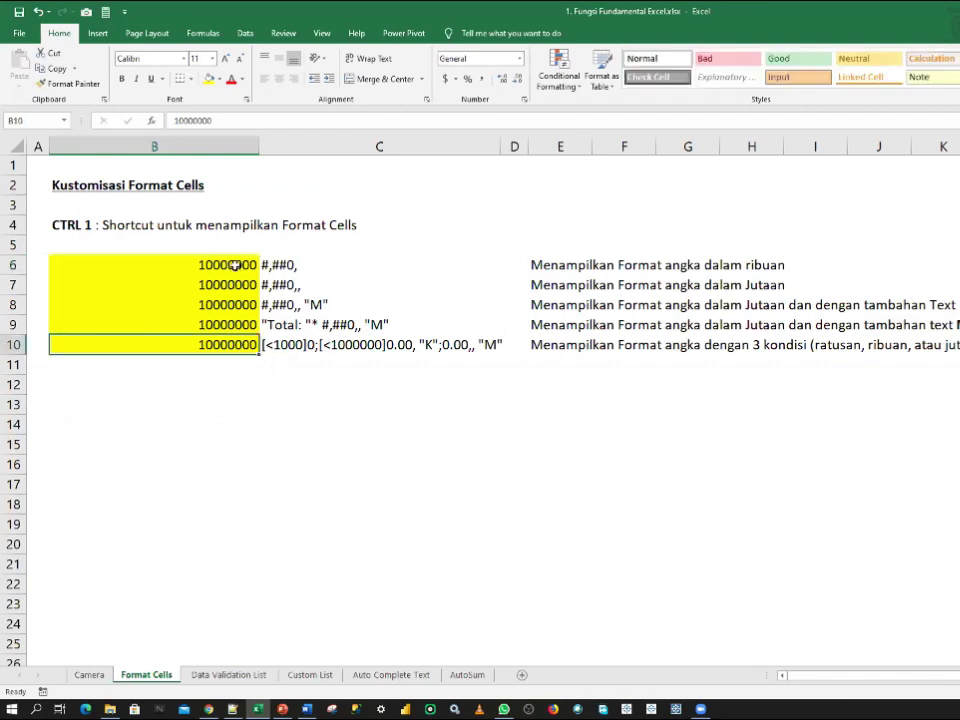
left_click(229, 265)
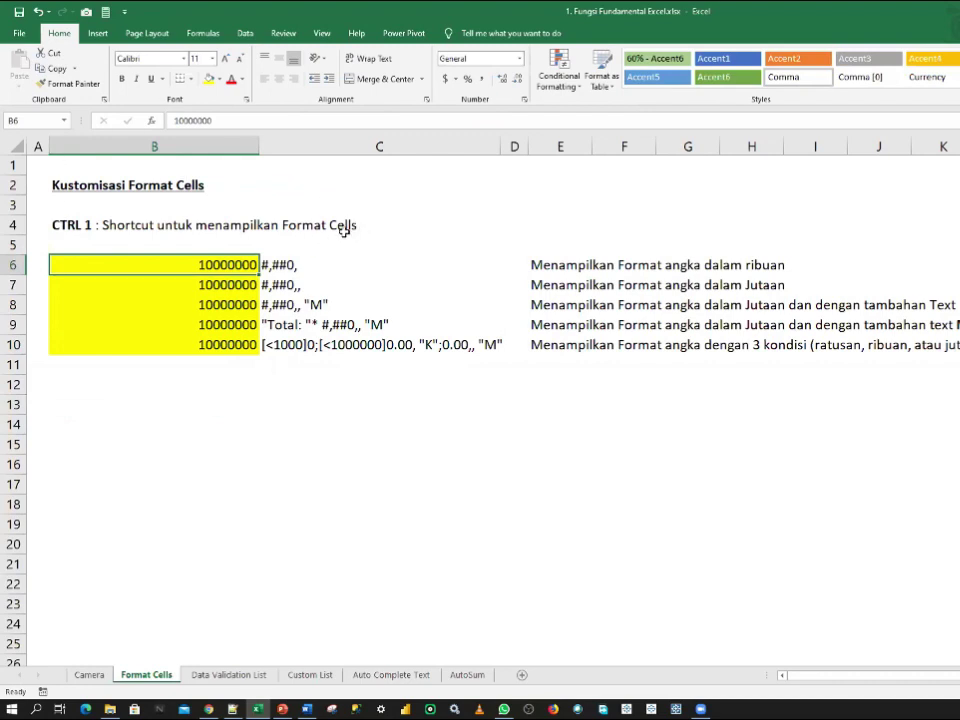
left_click(71, 224)
left_click(233, 266)
right_click(222, 264)
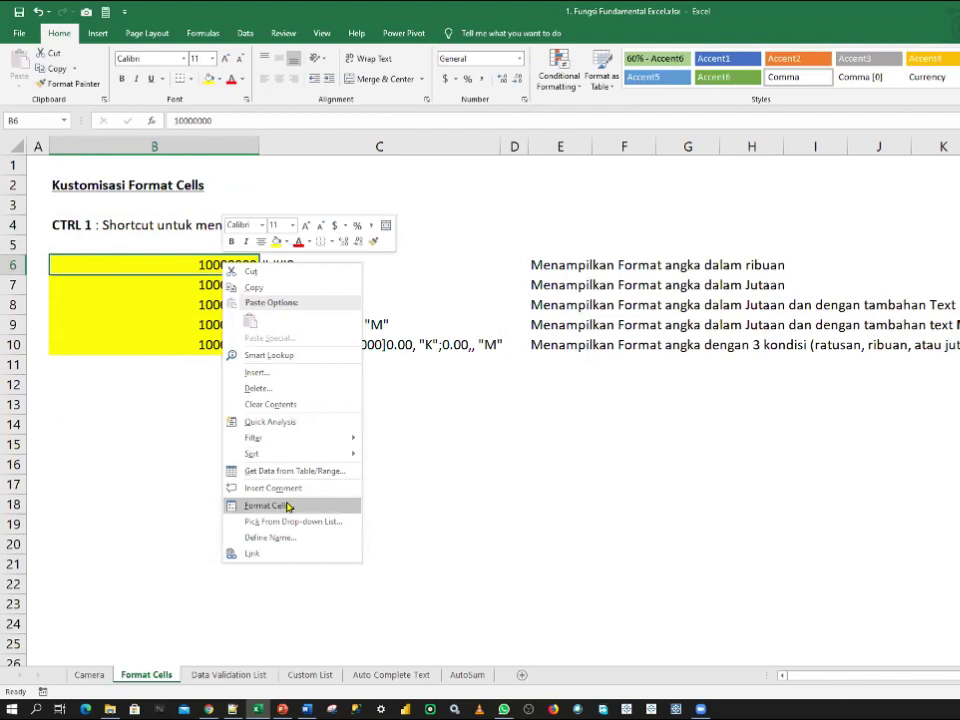
key("Escape")
key("Up")
key("Up")
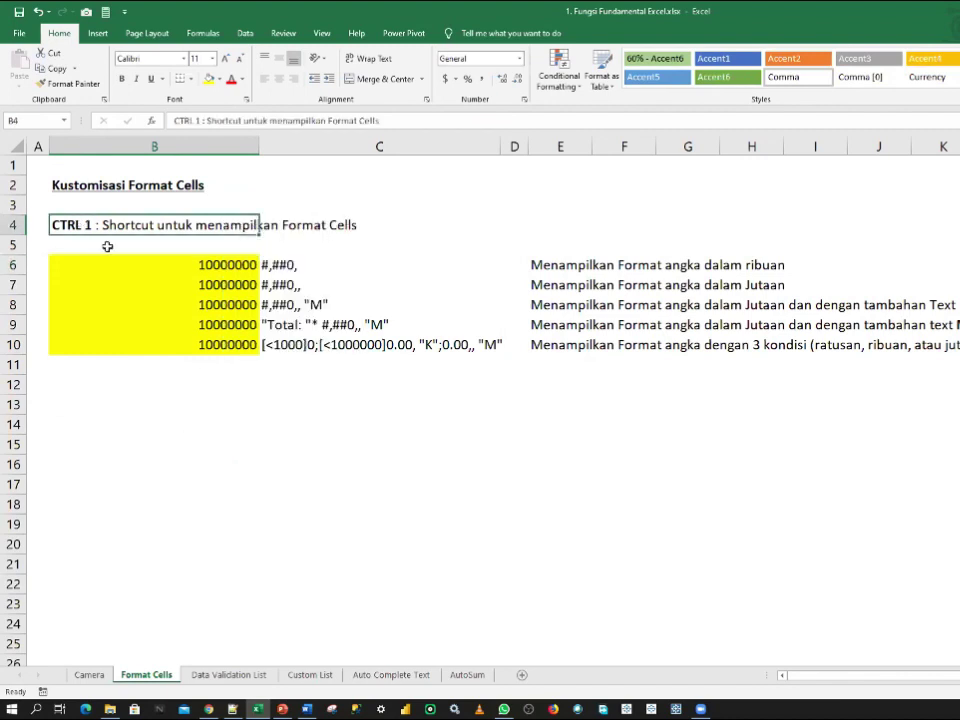
key("Down")
key("Down")
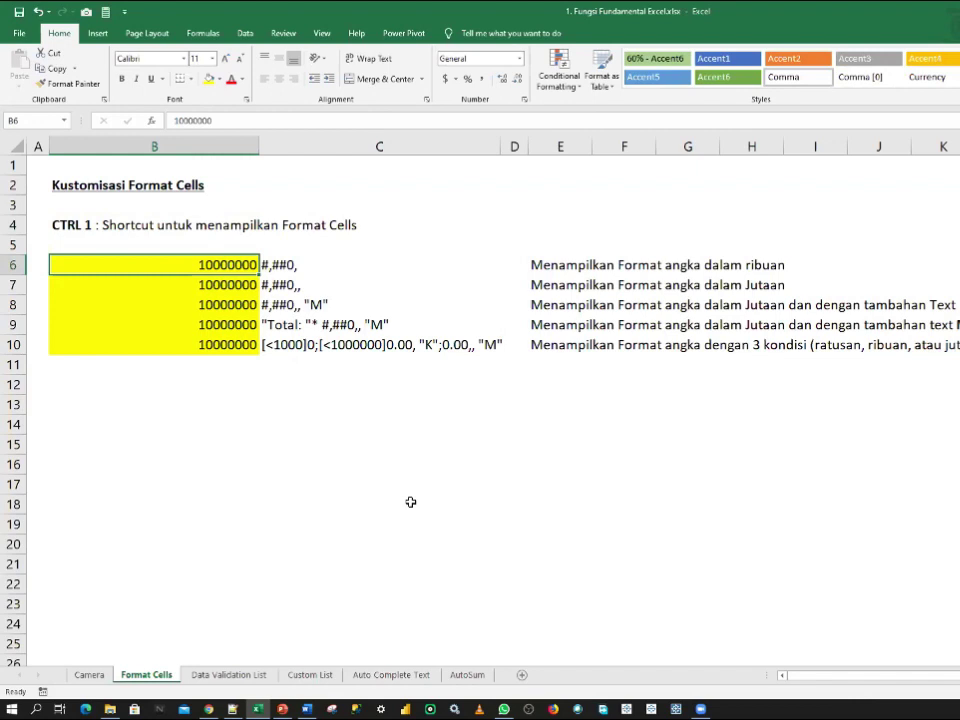
key("ctrl+1")
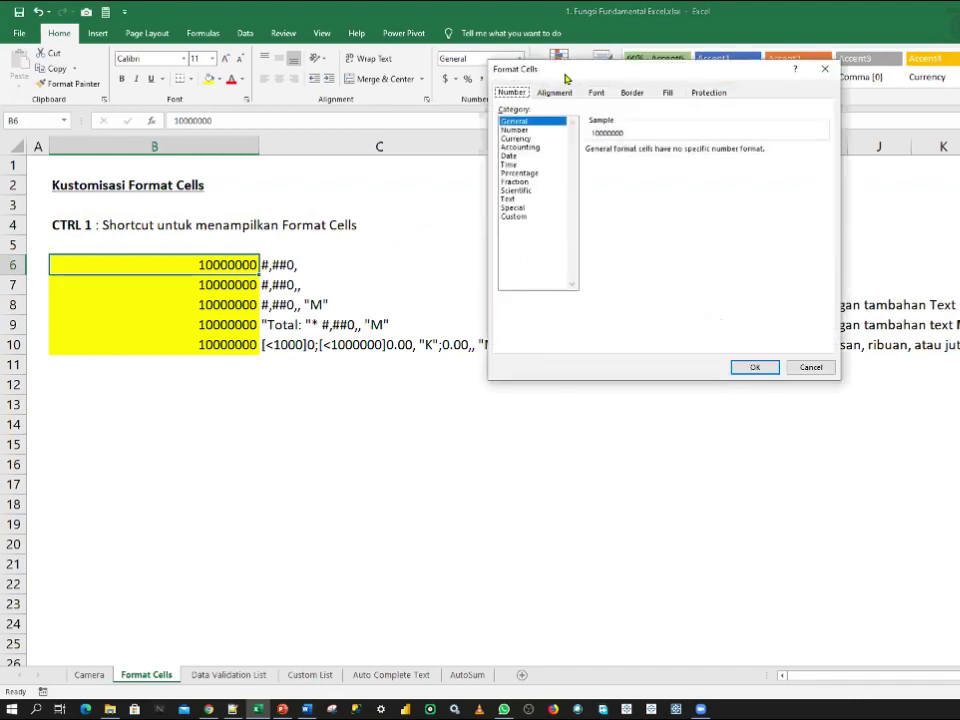
- Move the Format Cells dialog aside and preview B6 in Currency, Accounting and Number formats
left_click_drag(566, 78, 414, 213)
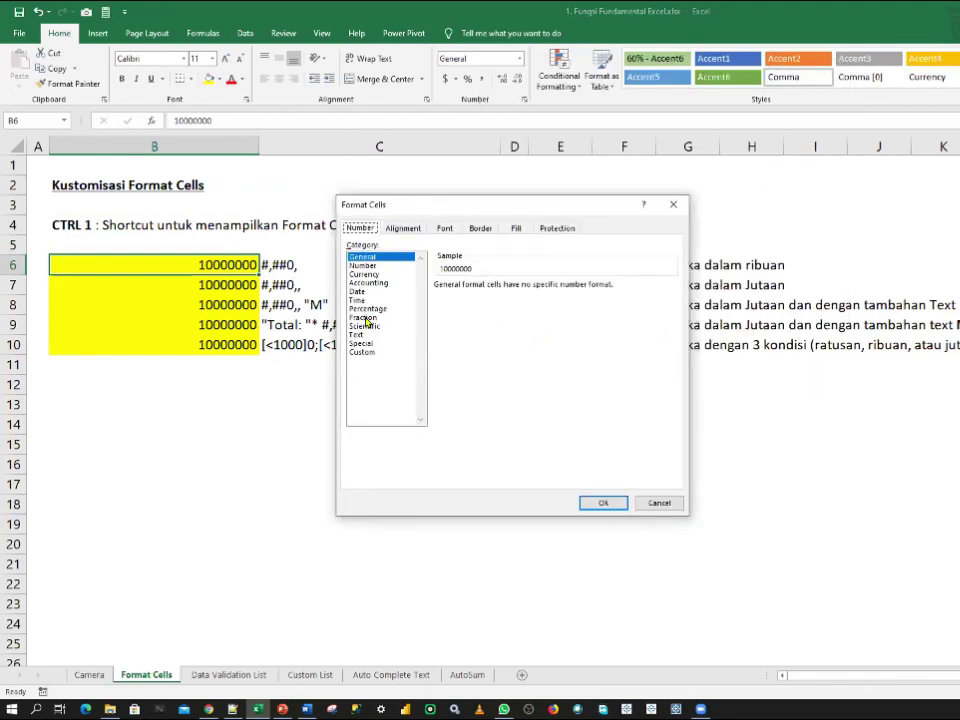
left_click(385, 274)
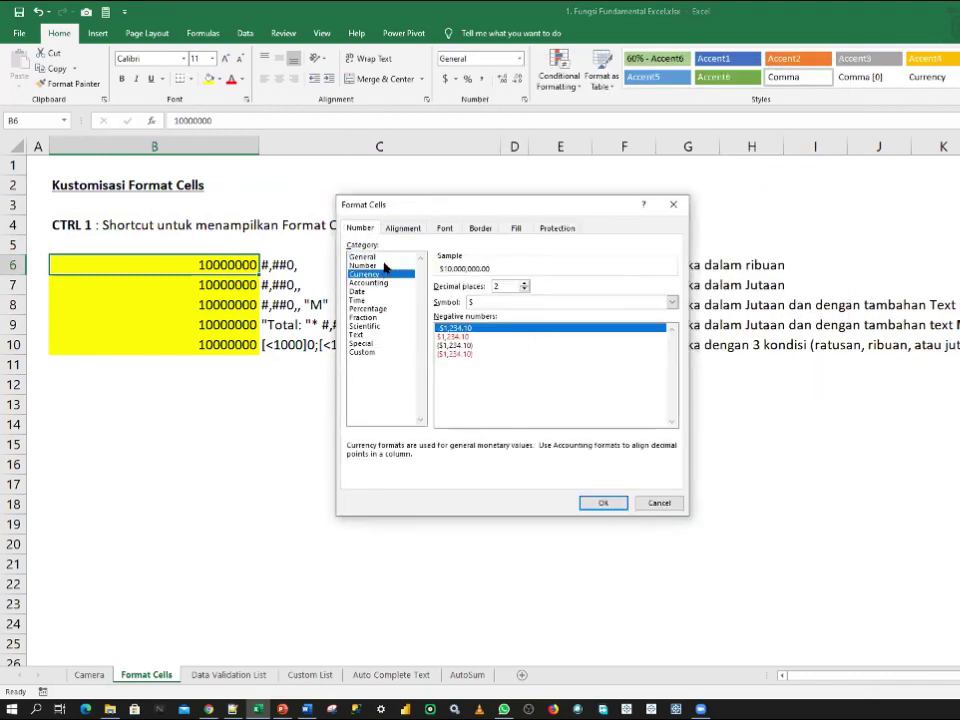
key("Up")
key("Up")
key("Down")
left_click(395, 274)
left_click(390, 283)
left_click(398, 266)
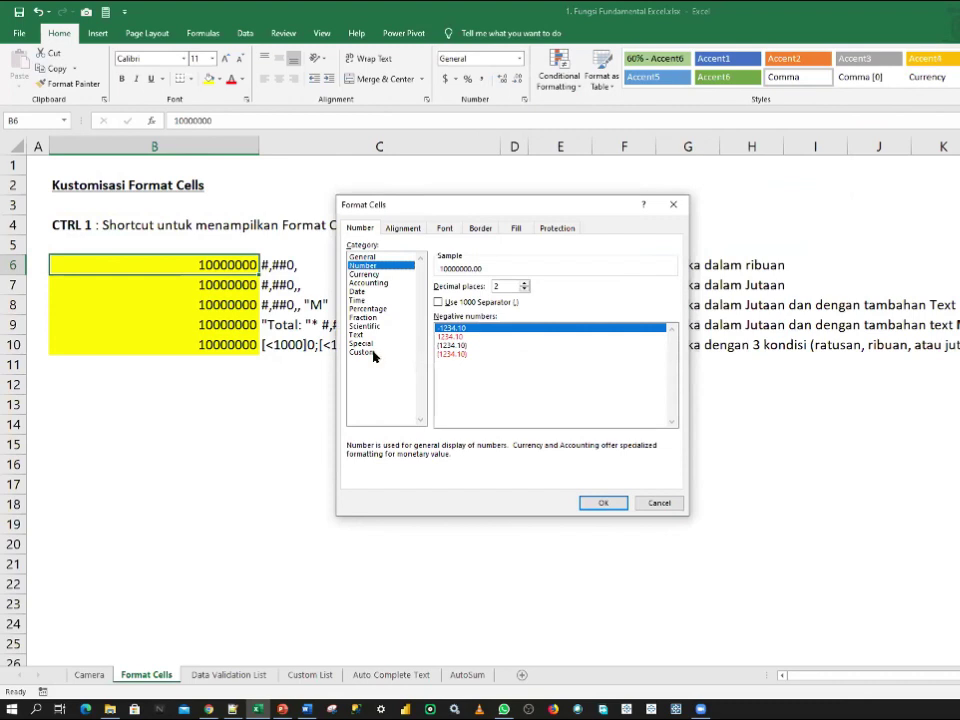
- Under Custom, preview the General and 0 codes, then select #,##0
left_click(362, 352)
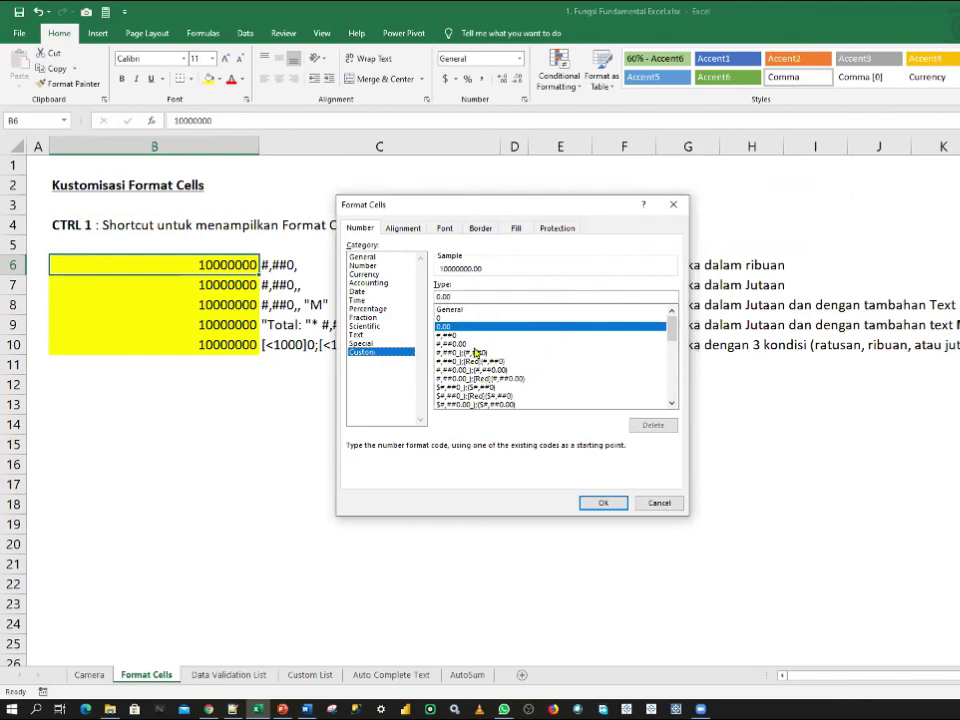
left_click(456, 310)
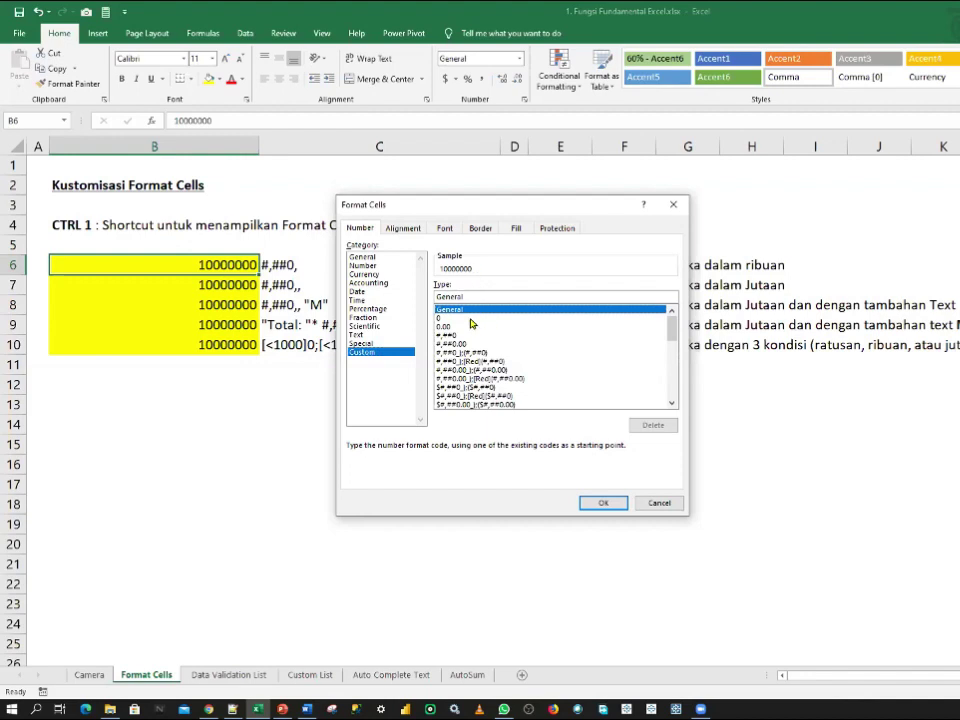
left_click(464, 318)
left_click(463, 310)
left_click(460, 336)
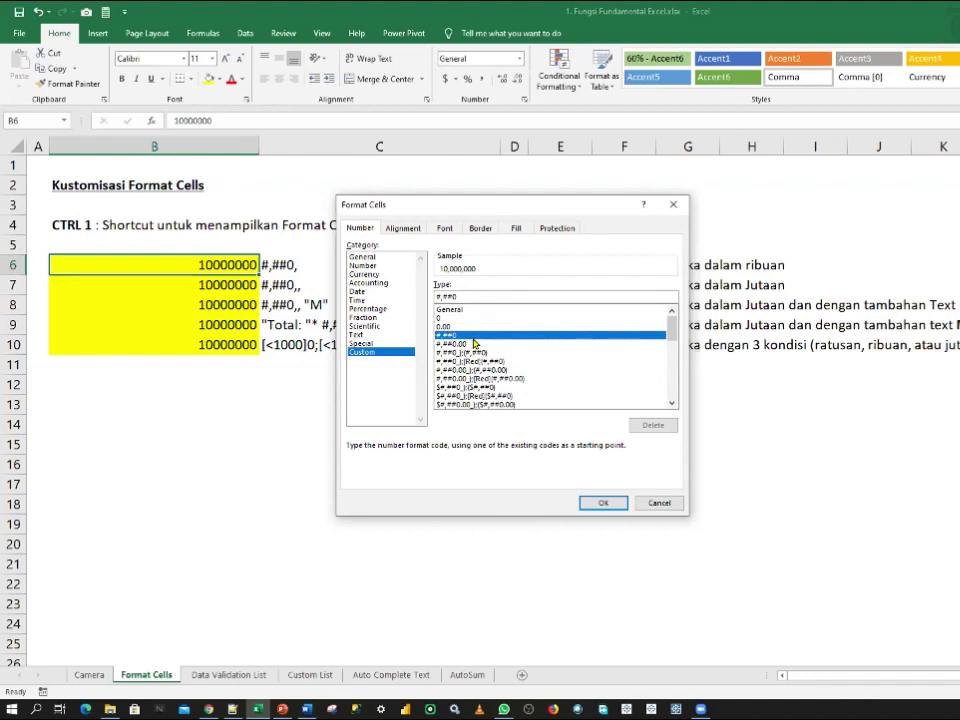
- Search Windows for 'mag' and launch Magnifier
key("super")
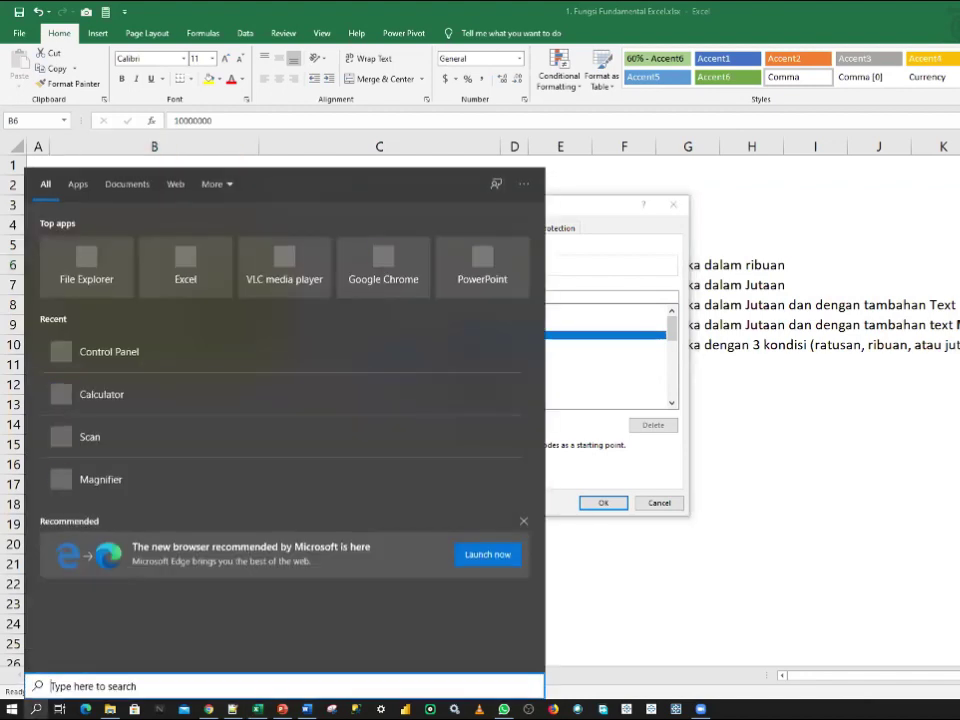
type("mag")
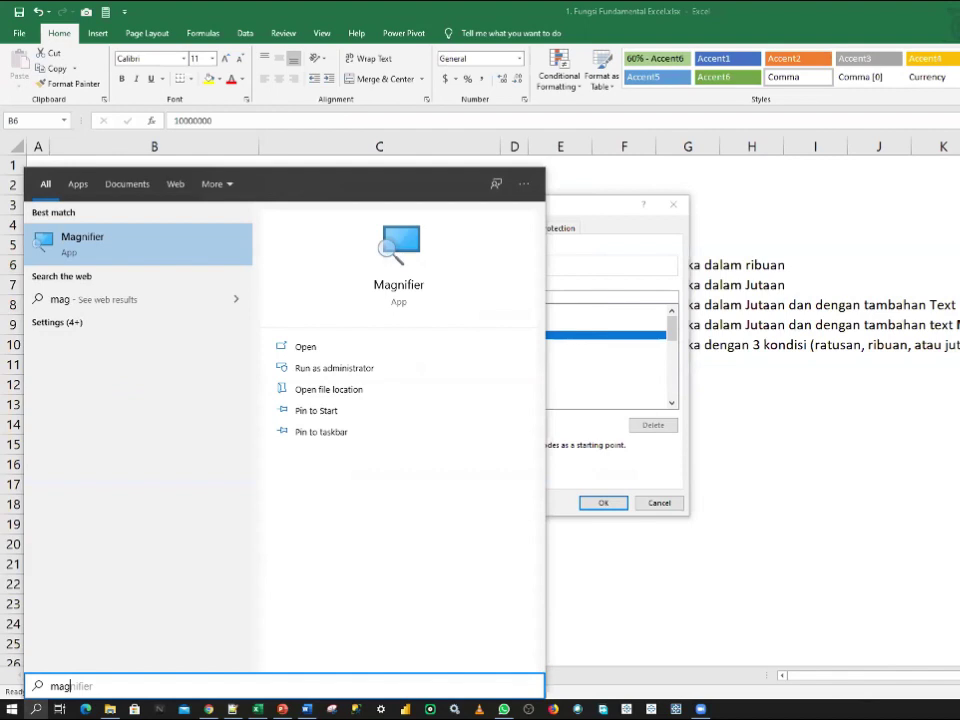
left_click(90, 242)
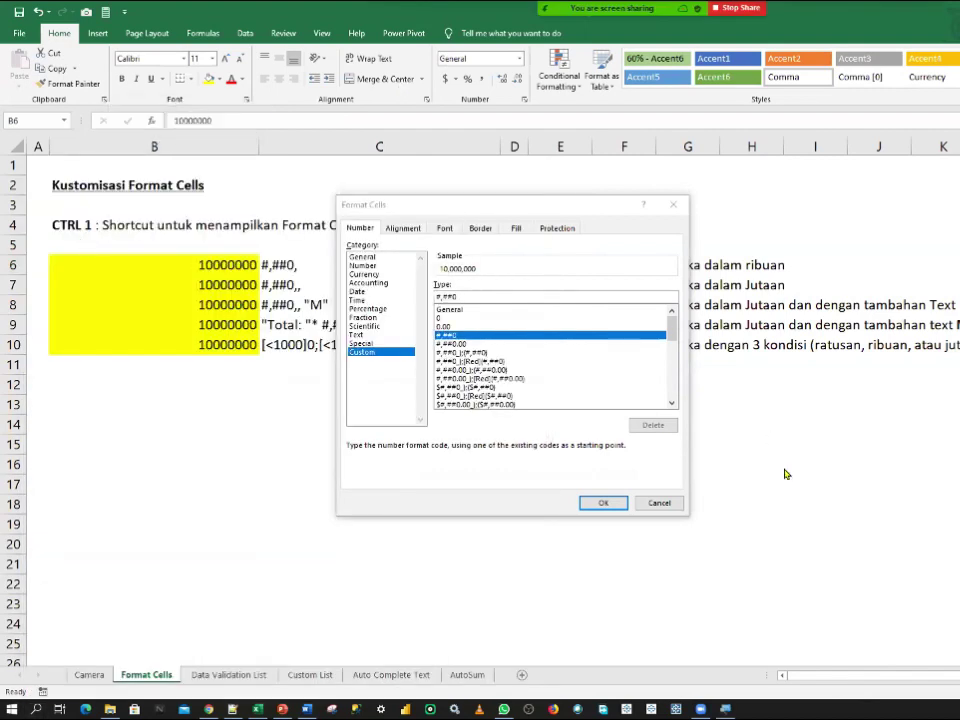
- Zoom Magnifier to 200%, reopen Format Cells for B6 and preview the 0, 0.00 and #,##0 codes
left_click(167, 451)
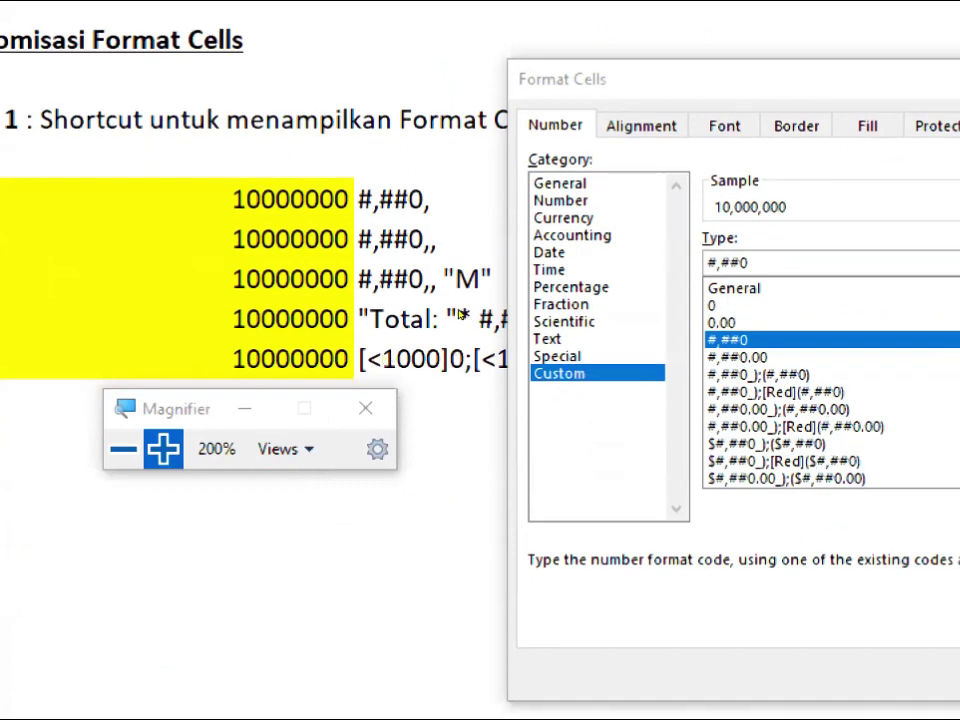
key("Escape")
key("ctrl+1")
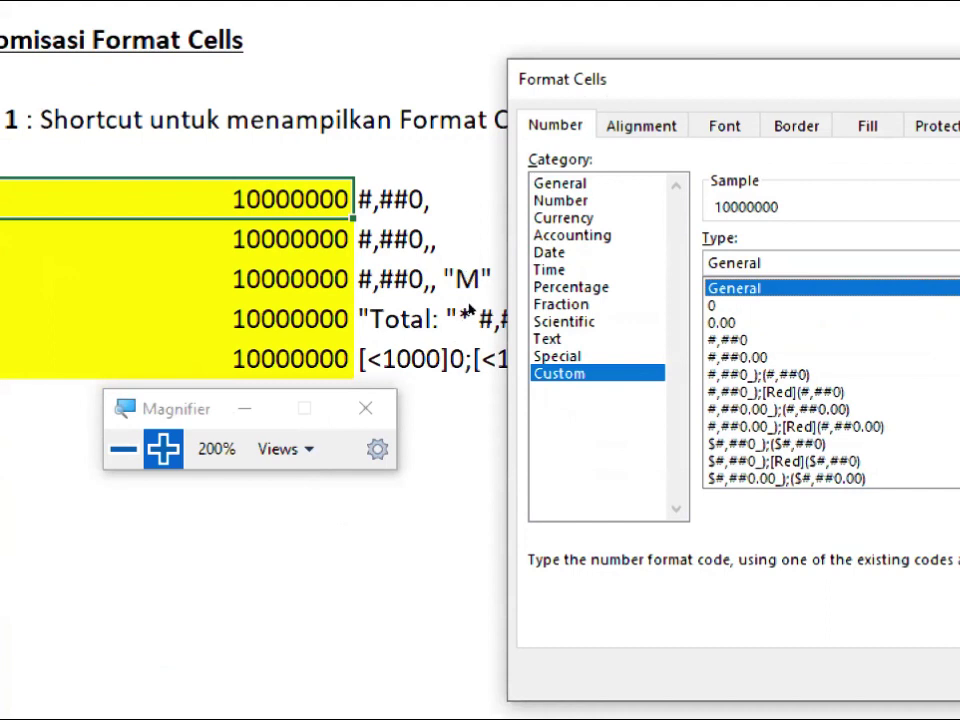
key("Down")
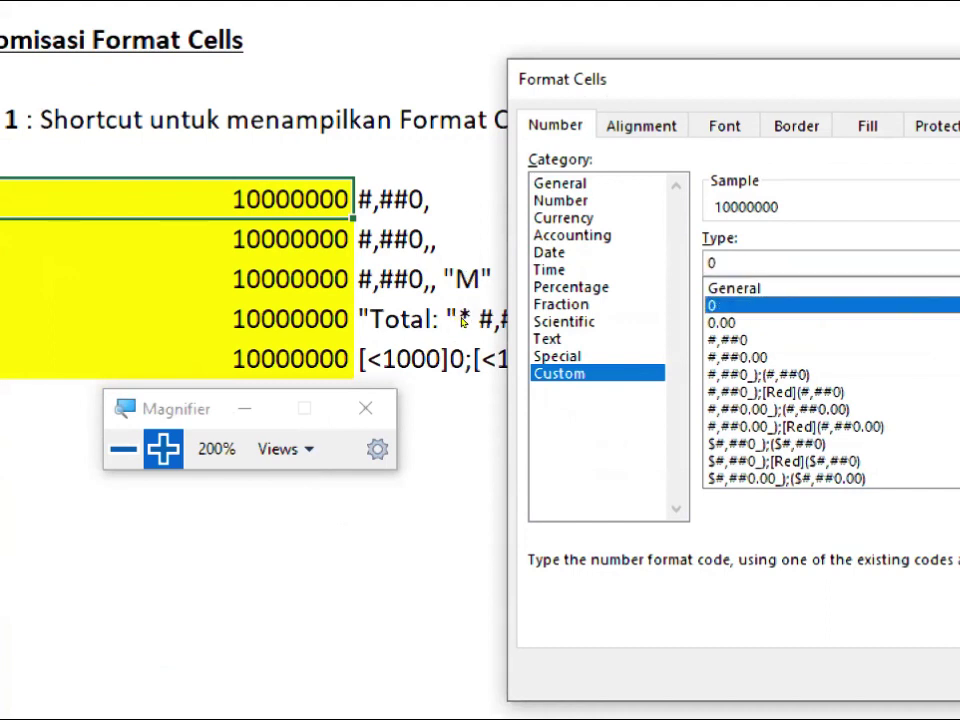
key("Up")
key("Down")
key("Up")
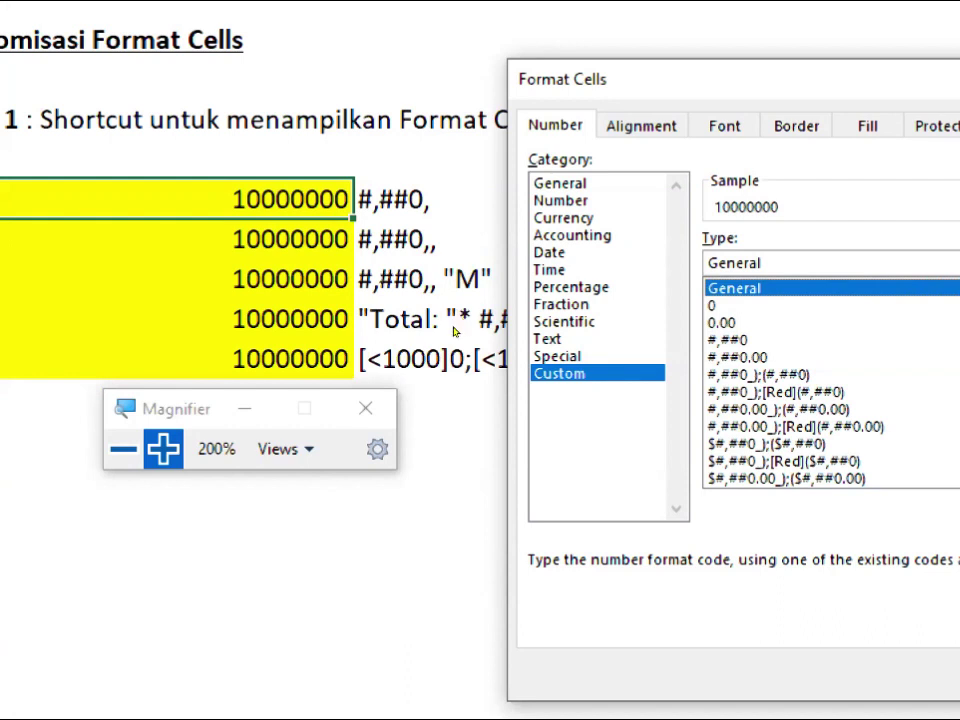
key("Down")
key("Down")
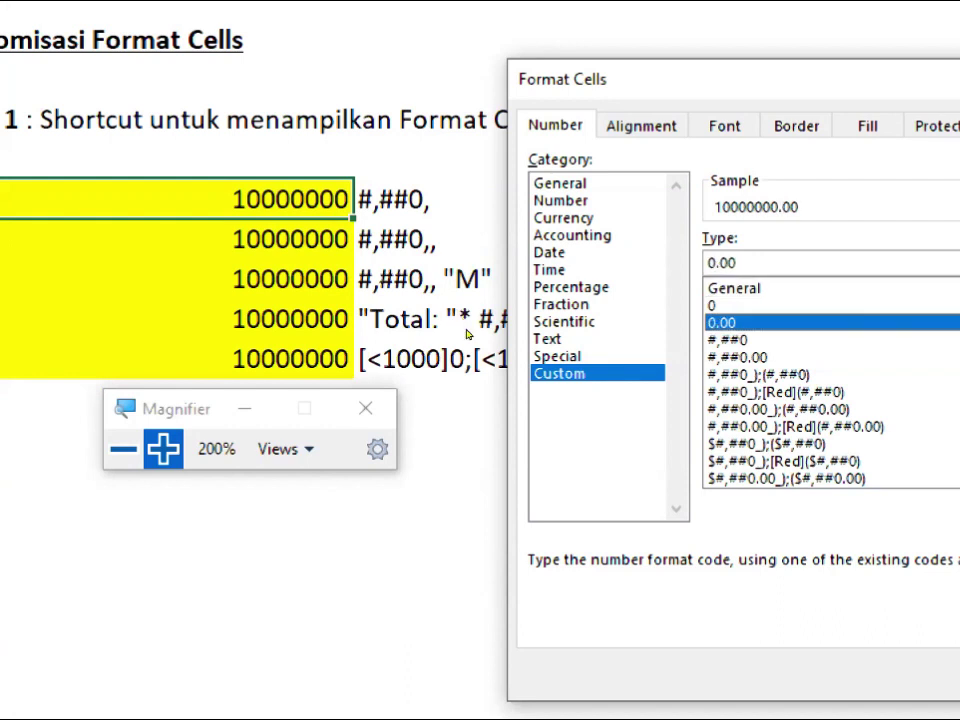
key("Down")
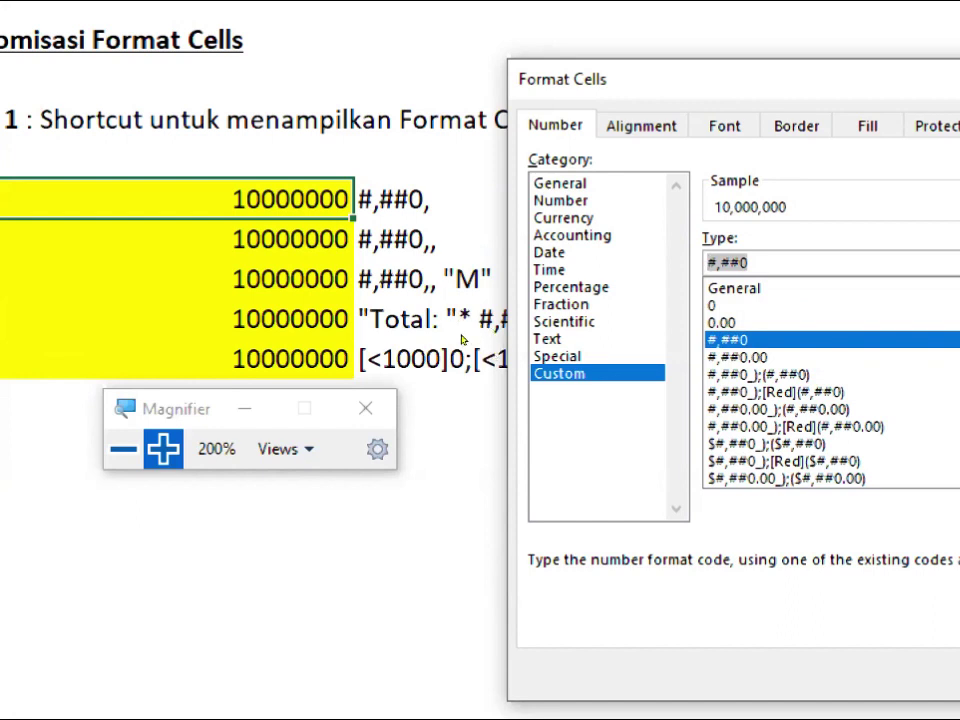
- Settle on #,##0, add a trailing comma to make #,##0, and apply it to B6
key("Up")
key("Down")
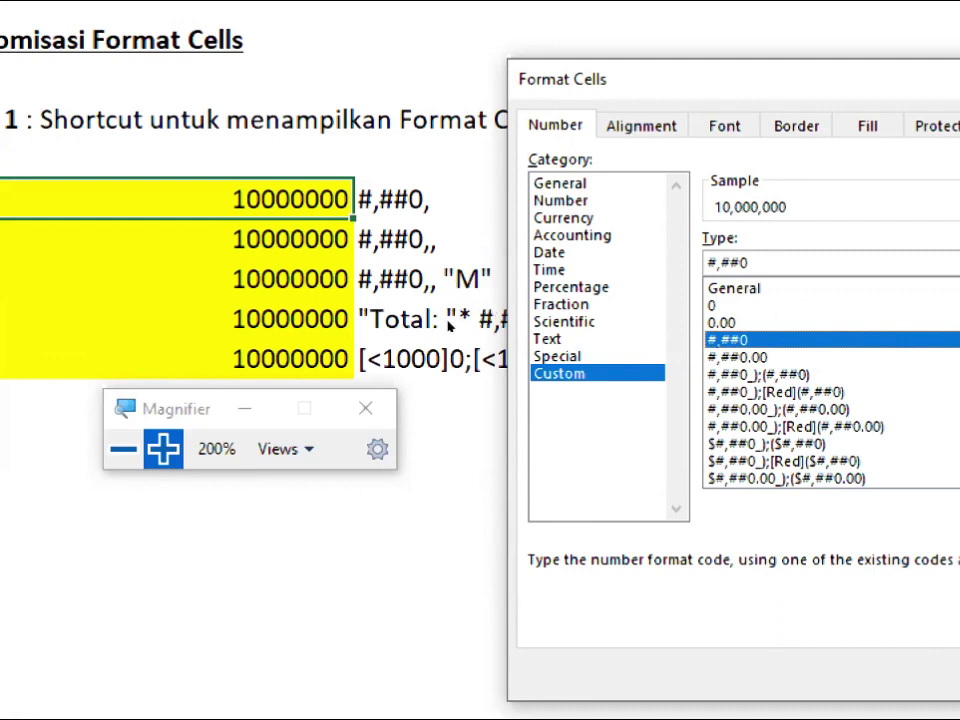
key("Up")
key("Up")
key("Down")
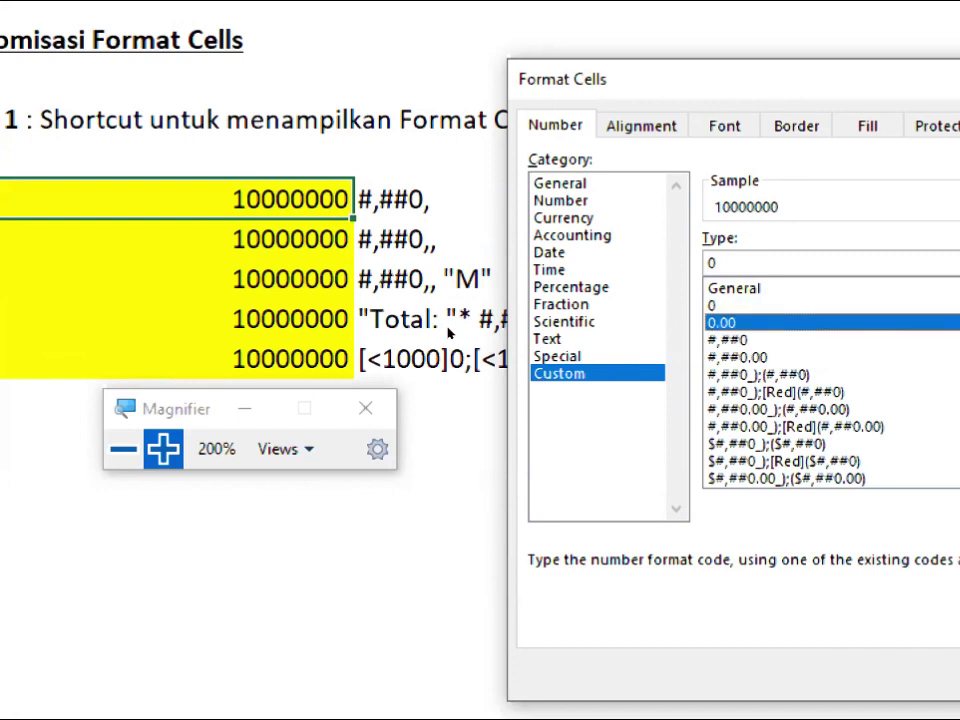
key("Up")
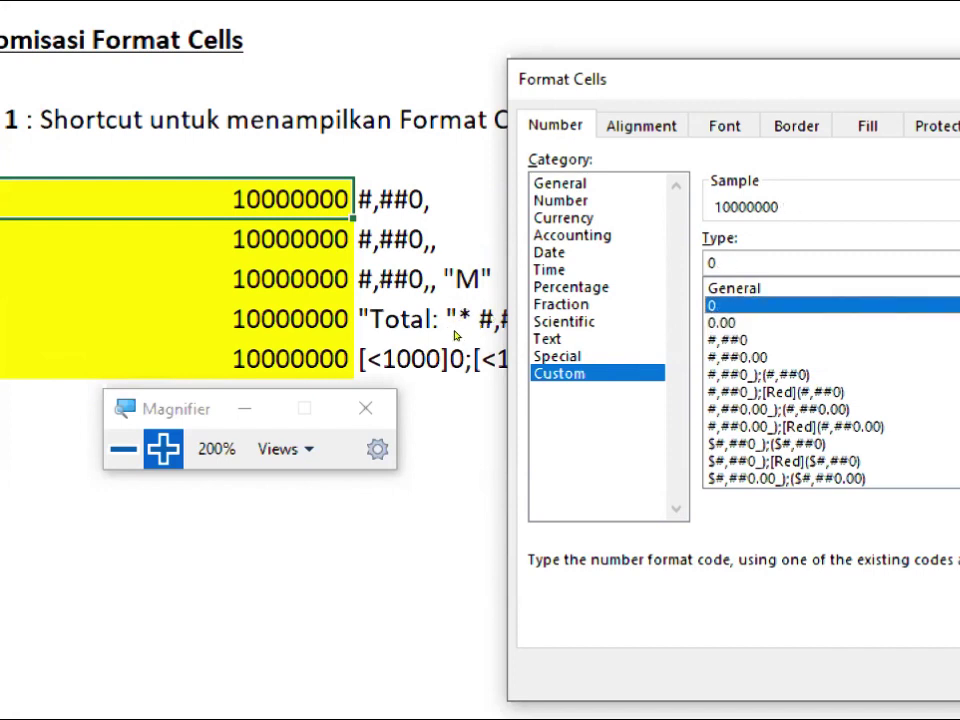
key("Down")
key("Down")
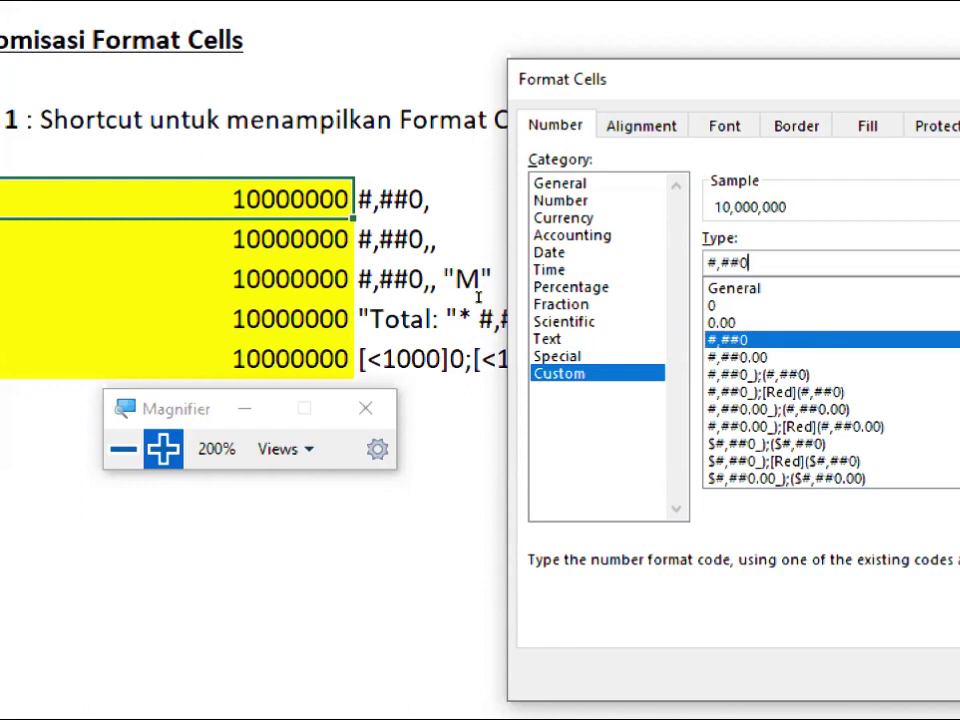
type(",")
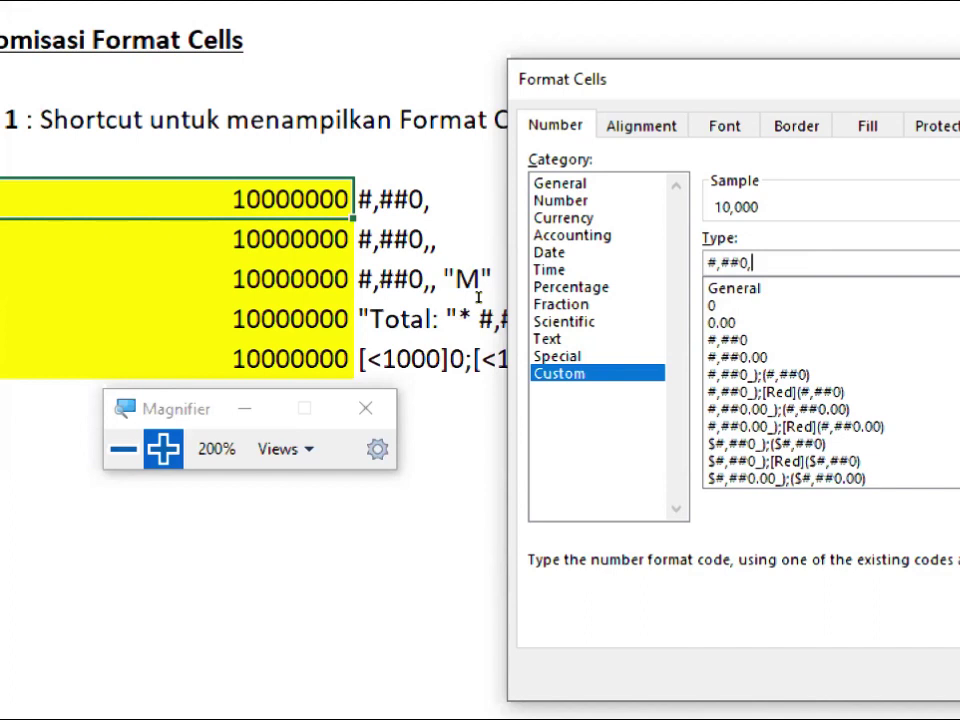
key("BackSpace")
type(",")
key("Return")
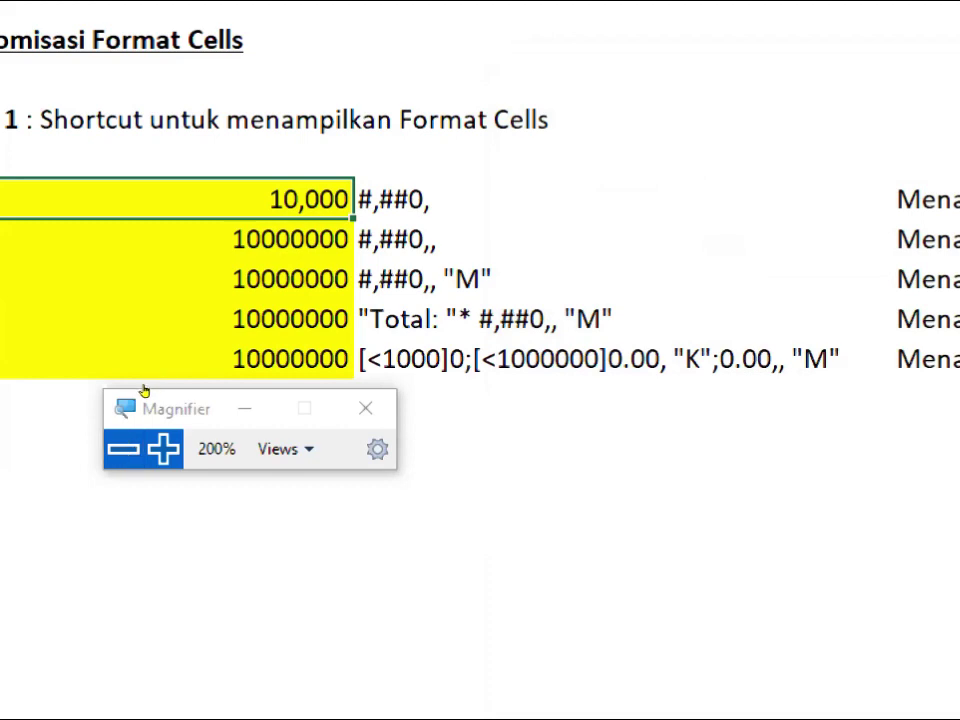
left_click(123, 448)
left_click(123, 445)
left_click_drag(180, 371, 134, 437)
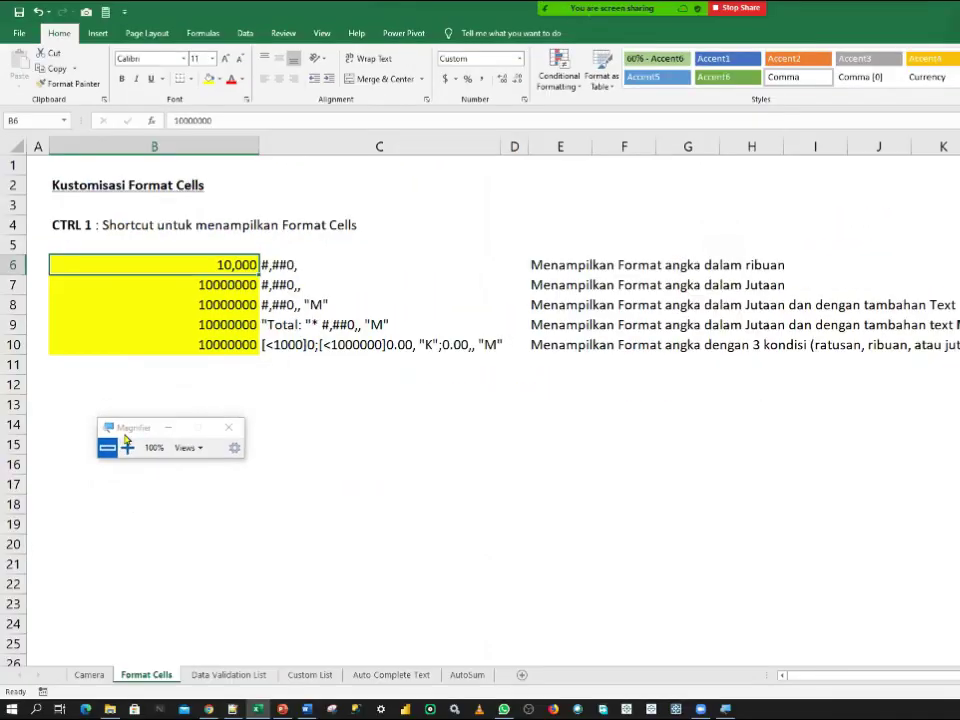
left_click(235, 120)
double_click(235, 120)
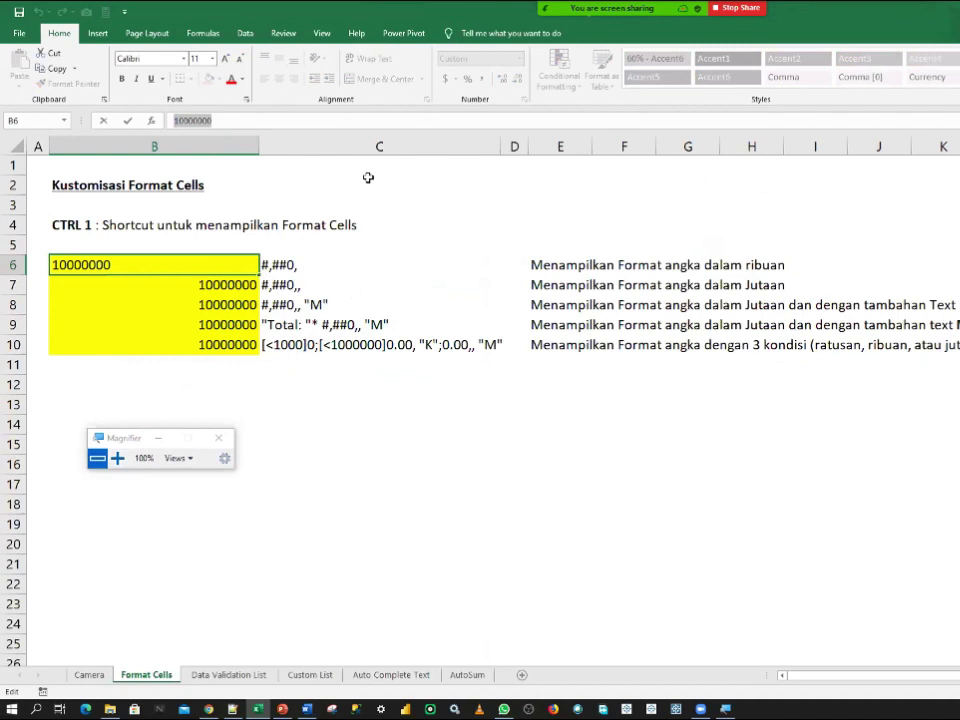
key("Escape")
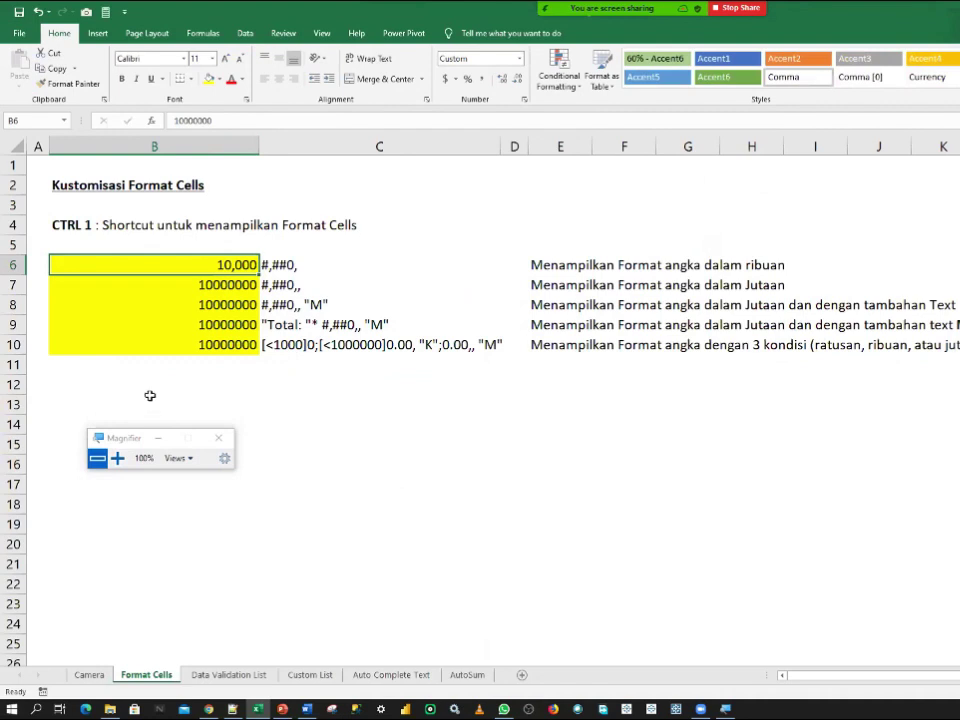
- Enter =B6*5 in B13 and give the result Comma Style, showing 50,000,000.00
left_click(151, 390)
left_click(129, 408)
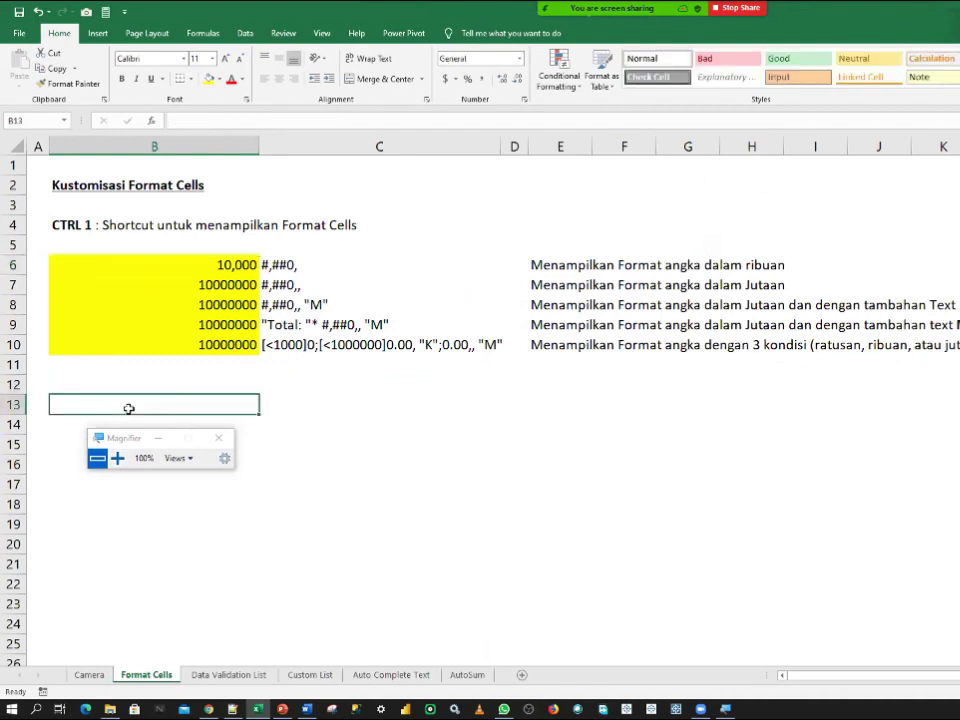
type("=")
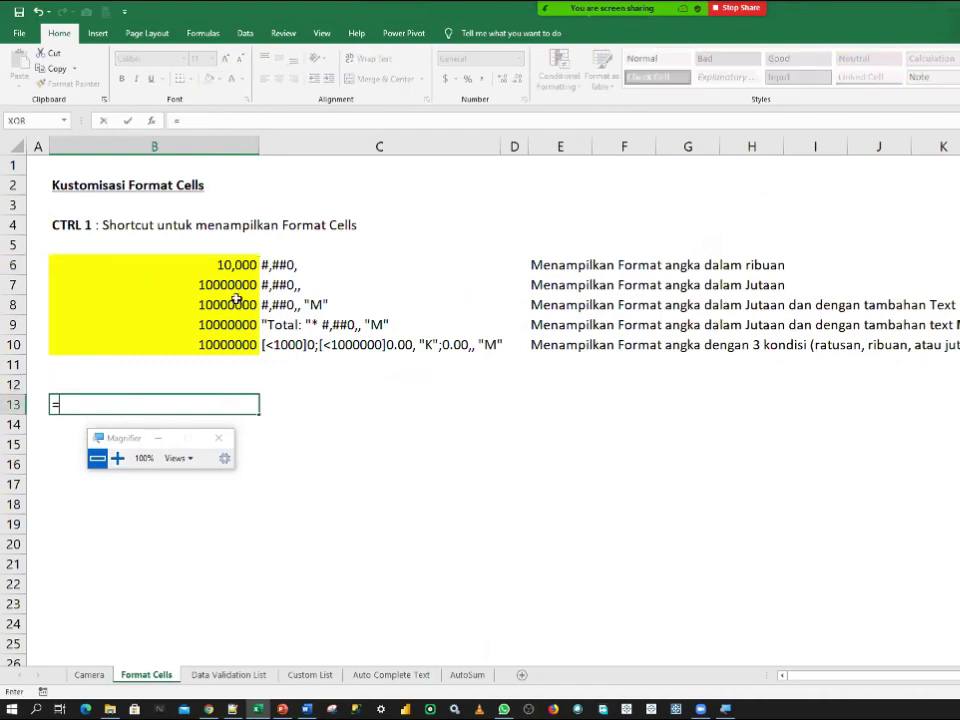
left_click(227, 268)
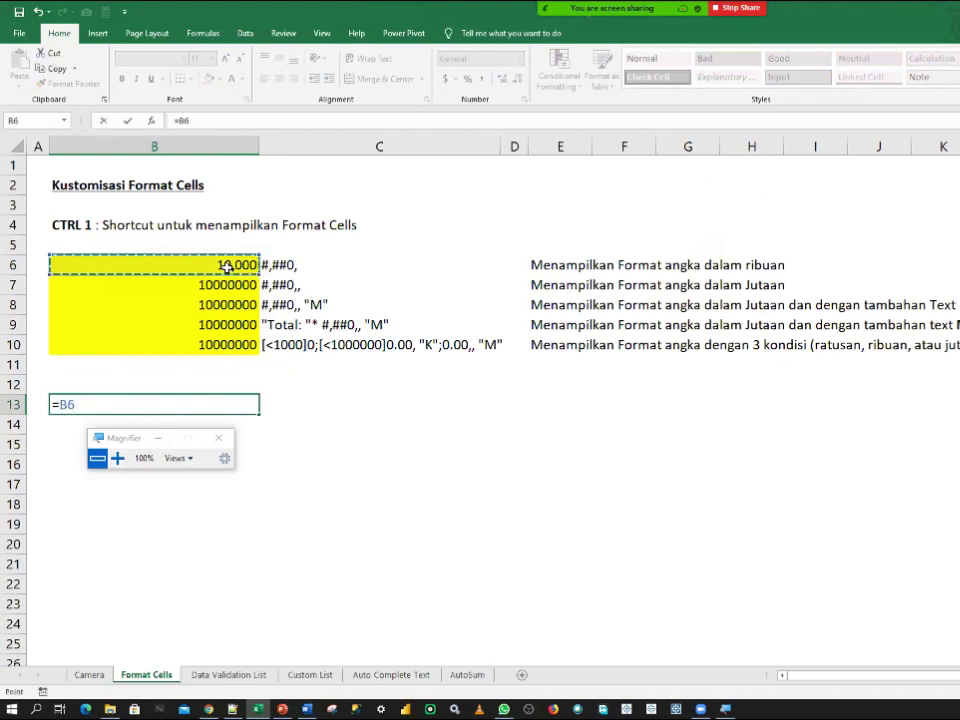
type("*")
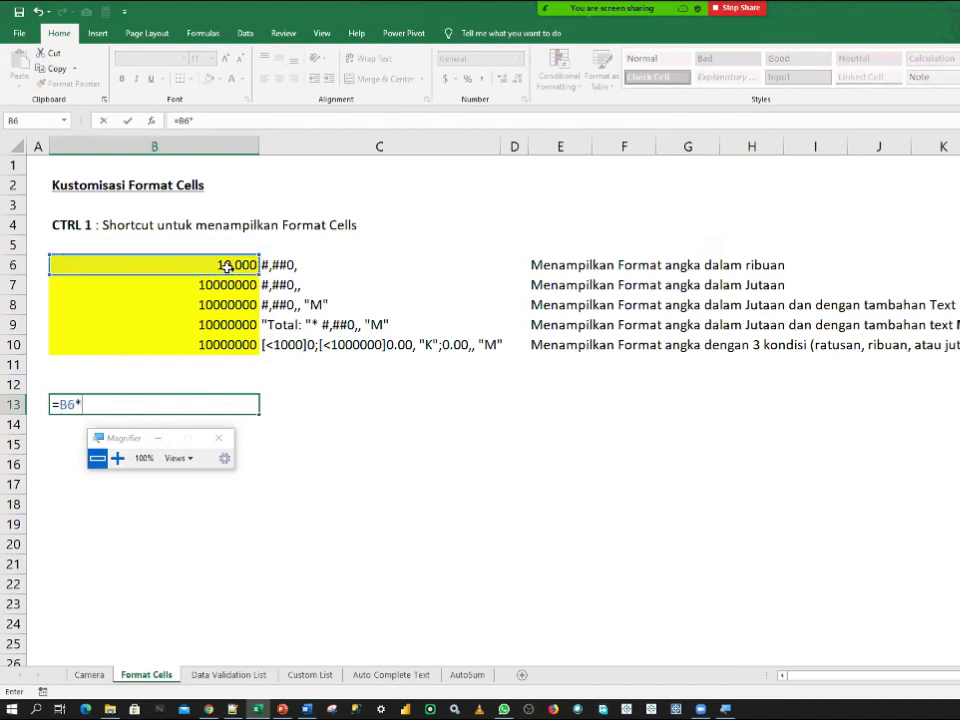
type("5")
key("Return")
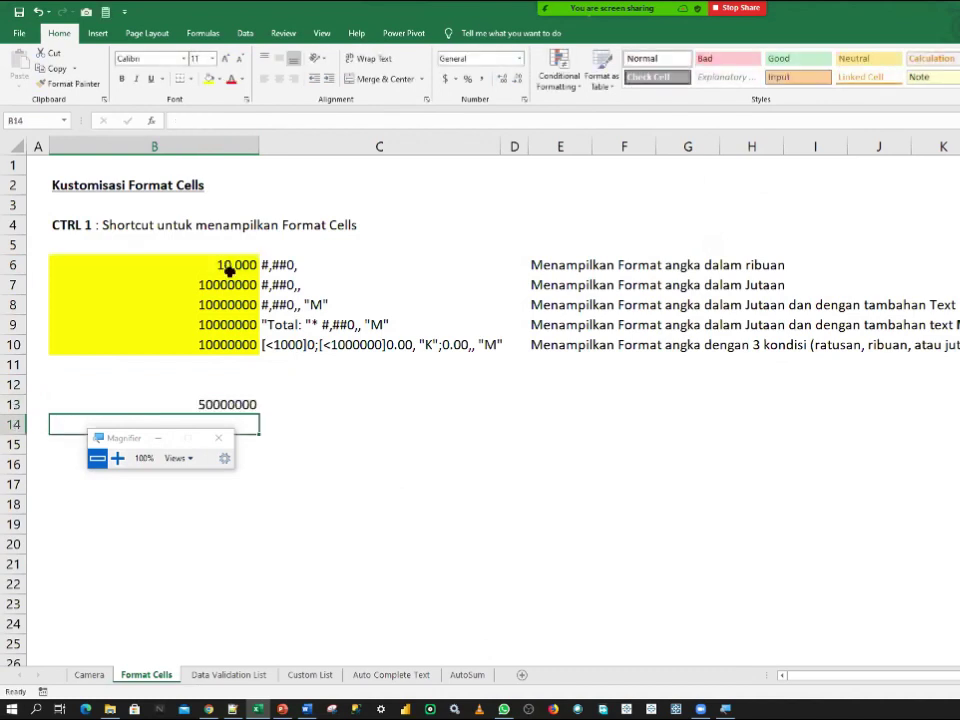
left_click(251, 400)
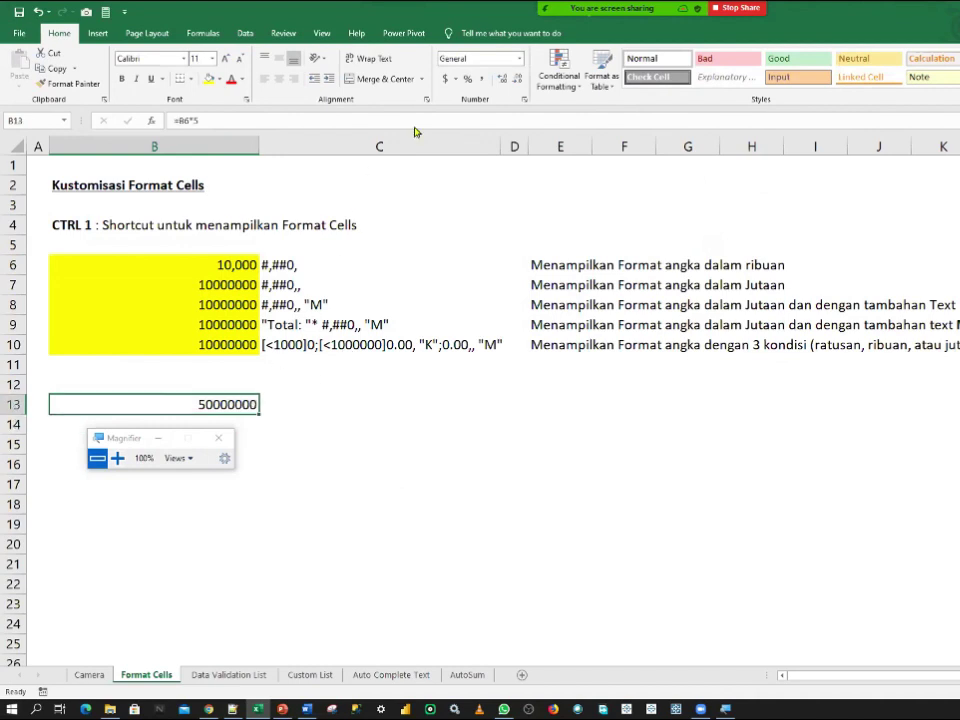
left_click(487, 82)
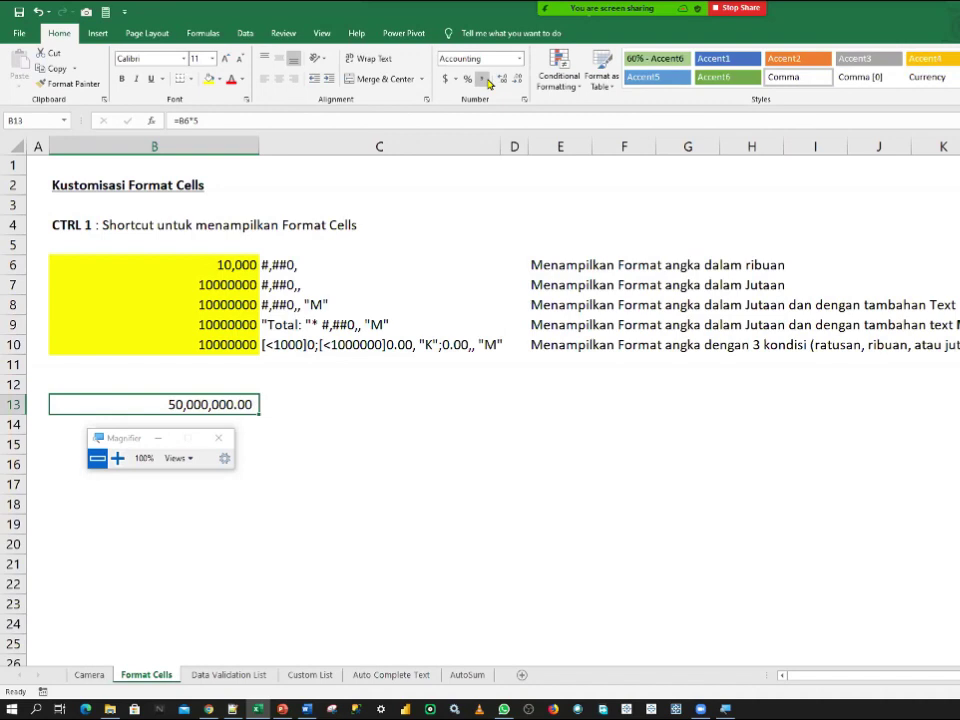
- Inspect B6's raw value 10000000 and B13's format, undoing and redoing B13's Comma Style
left_click(249, 265)
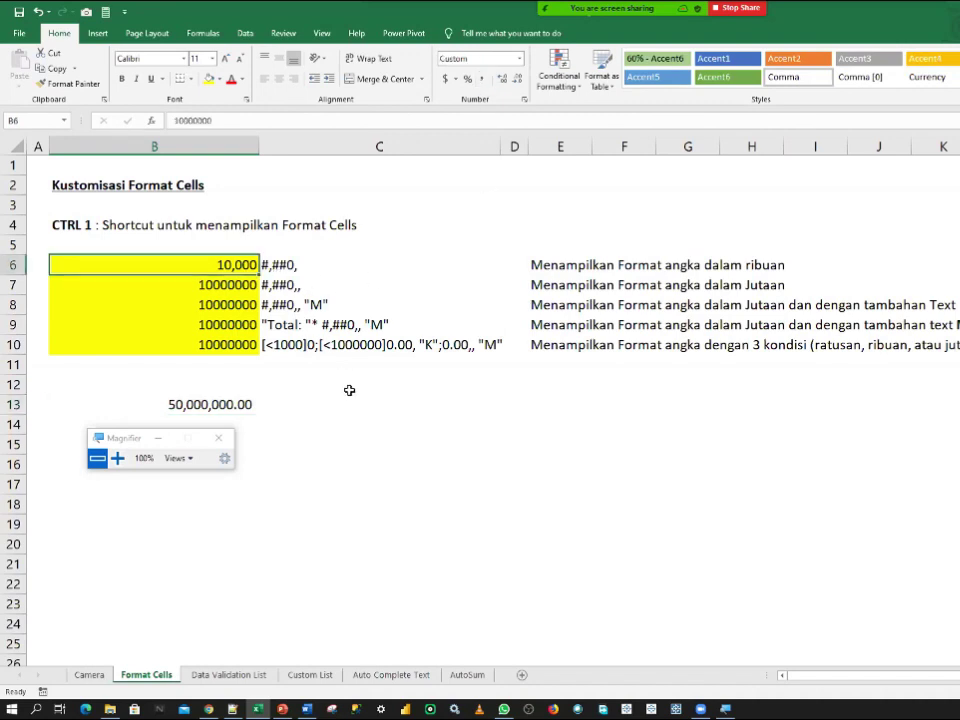
left_click(229, 118)
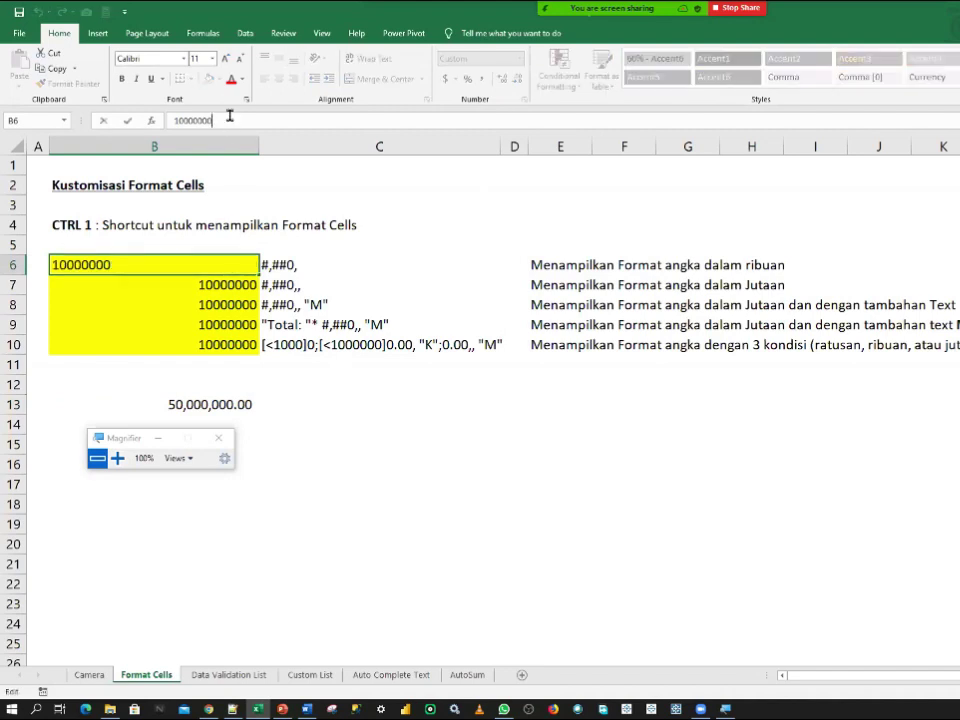
left_click_drag(172, 120, 267, 118)
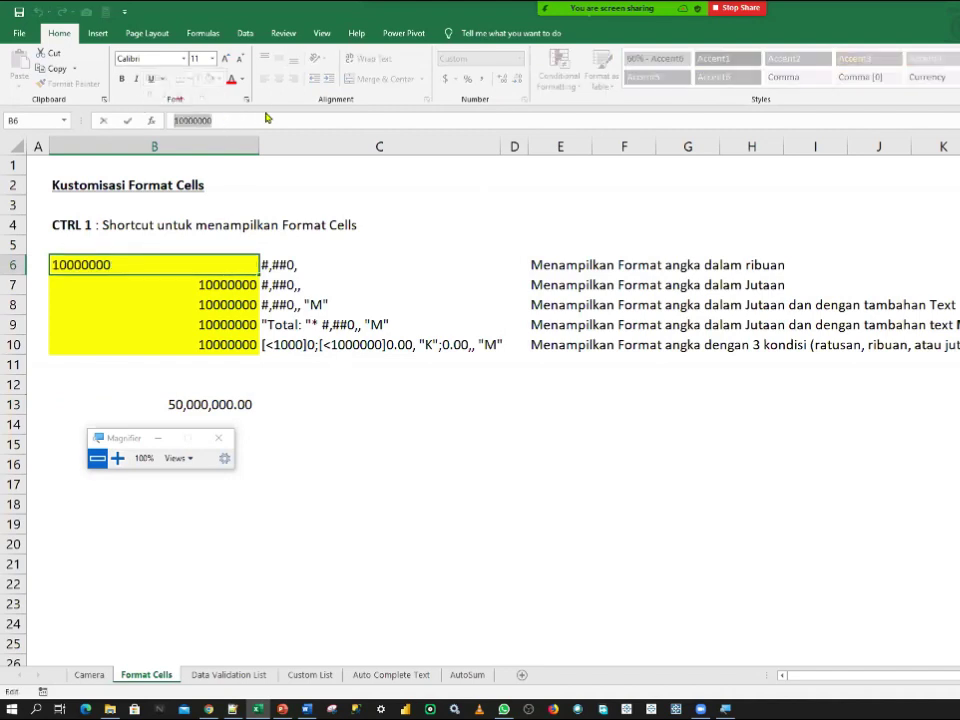
left_click(229, 266)
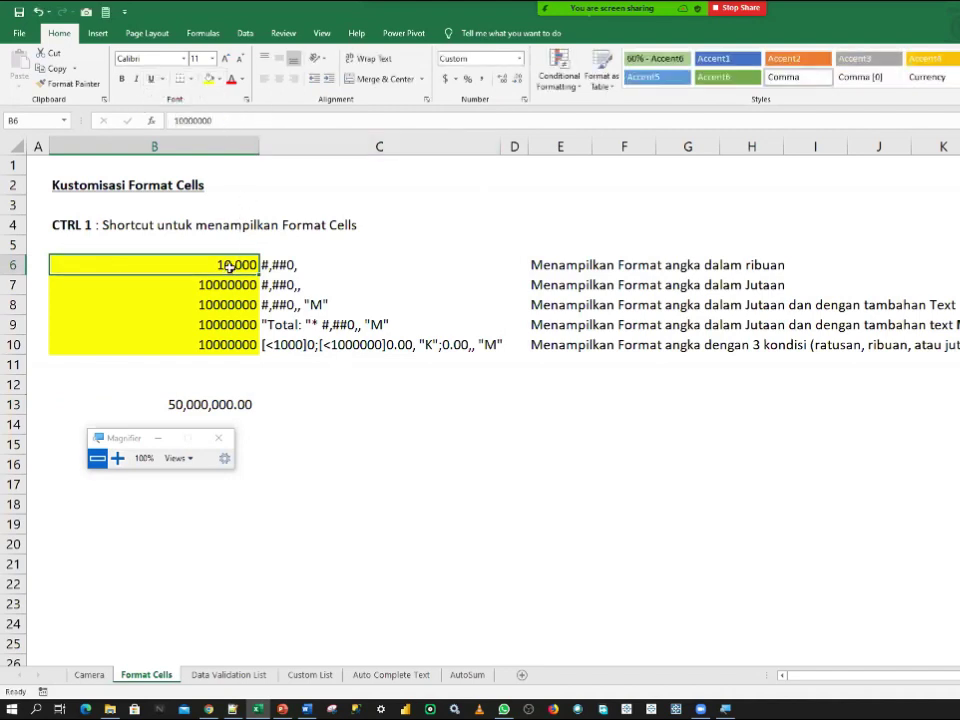
left_click(197, 402)
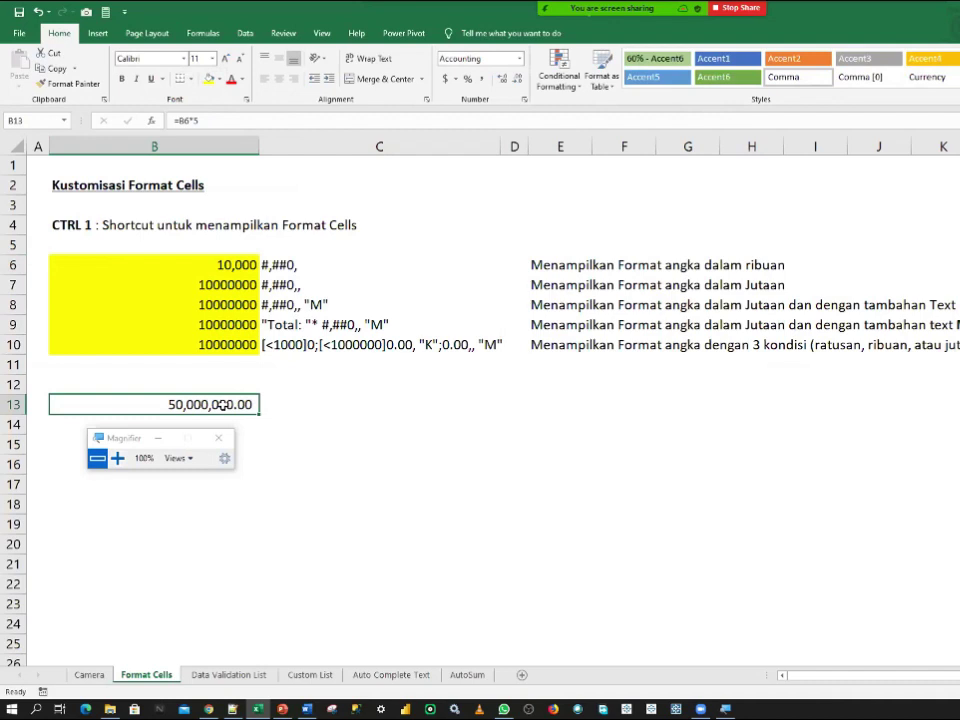
left_click(242, 264)
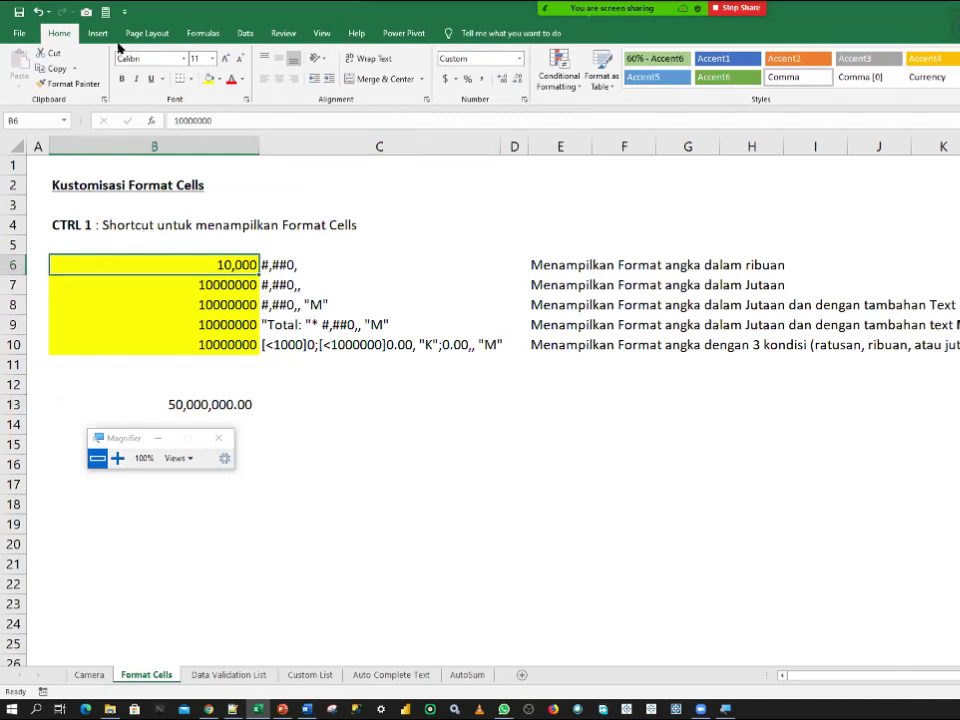
left_click(39, 13)
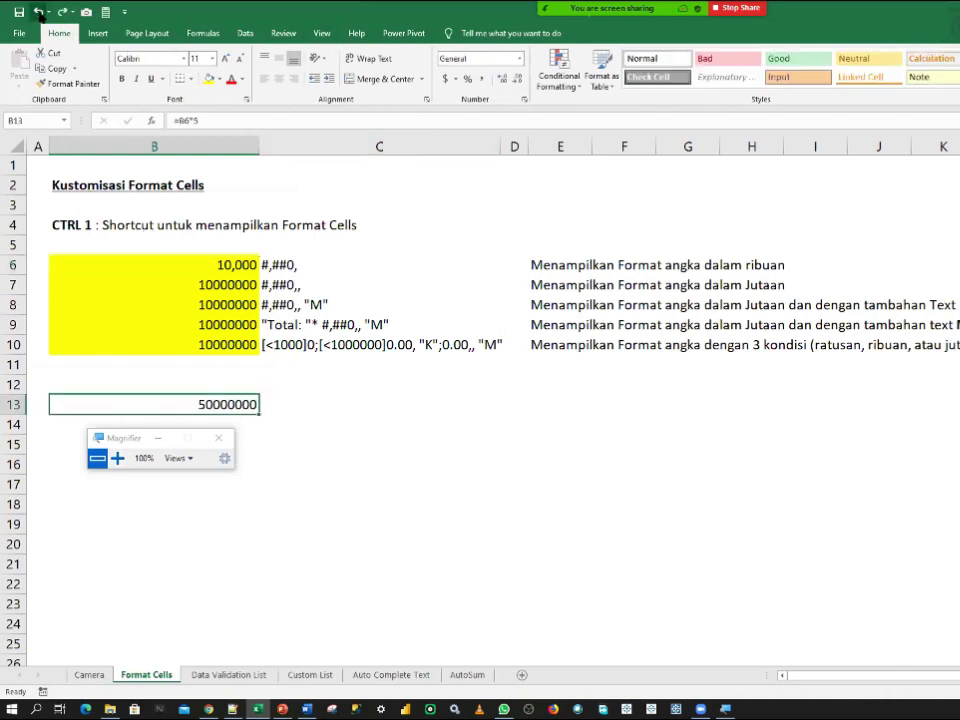
left_click(62, 12)
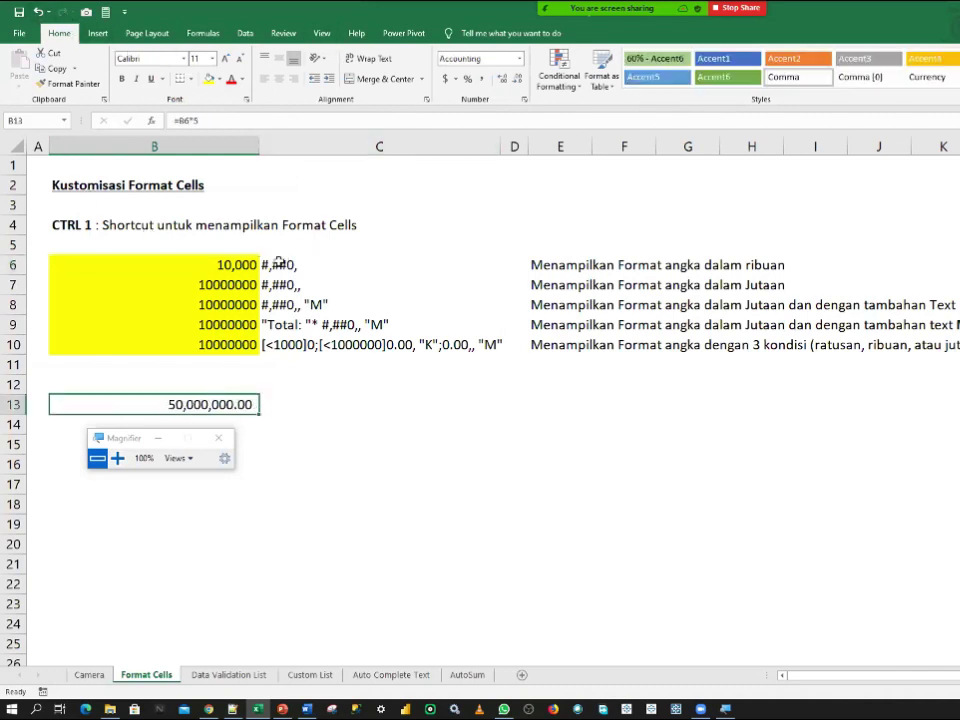
- Set B6's number format back to General from the Number Format list
left_click(256, 265)
left_click(519, 58)
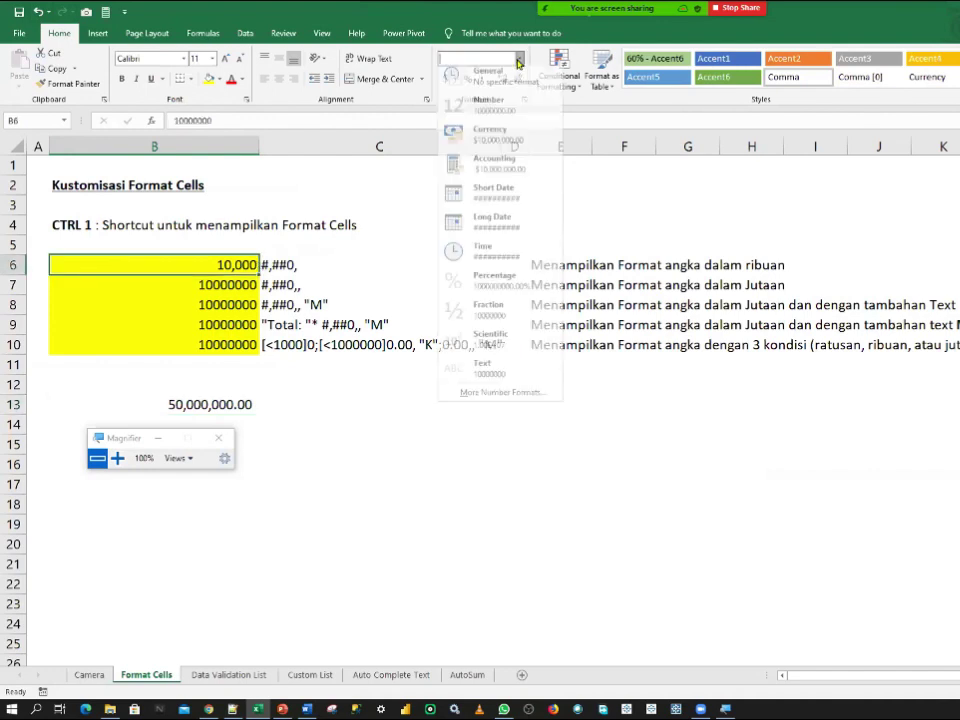
left_click(485, 100)
left_click(231, 300)
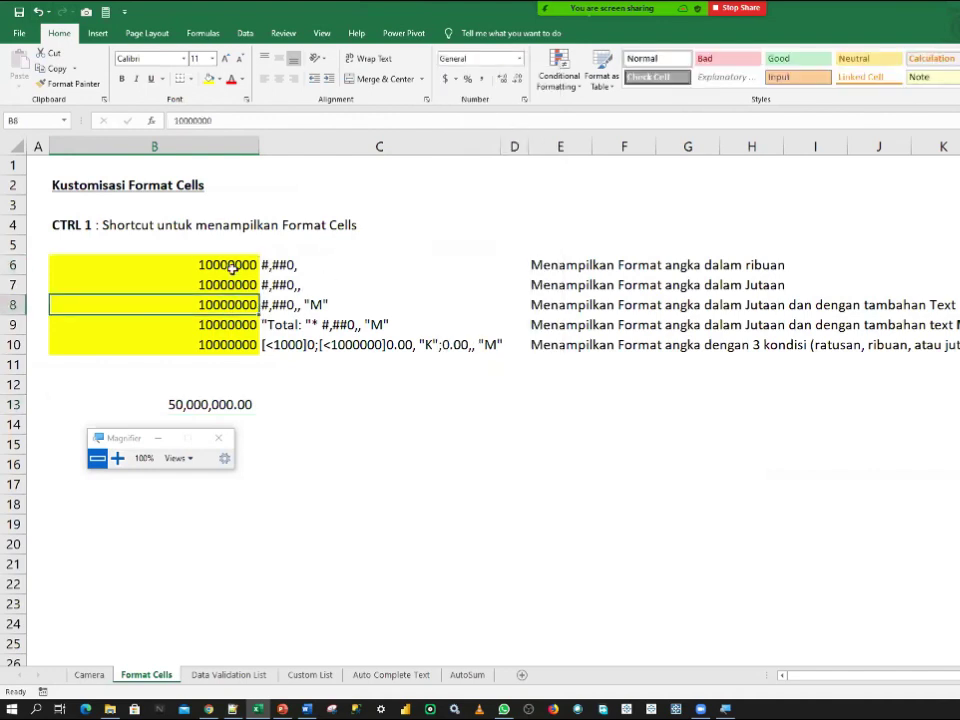
left_click(231, 264)
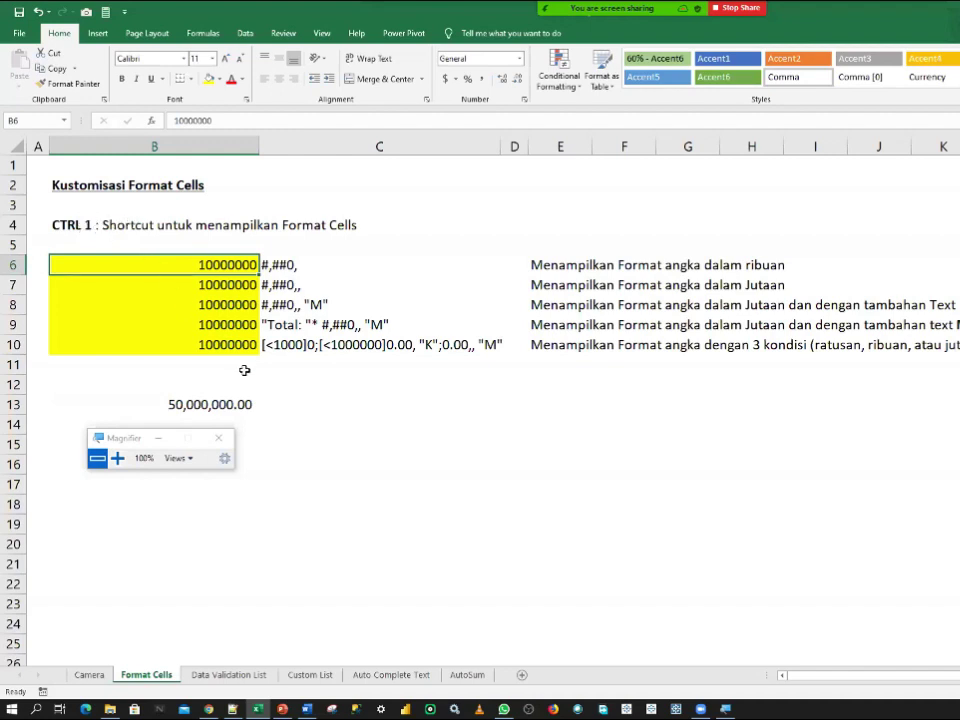
- Open Format Cells for B6 and, under Custom, pick #,##0 then the #,##0, code
key("ctrl+1")
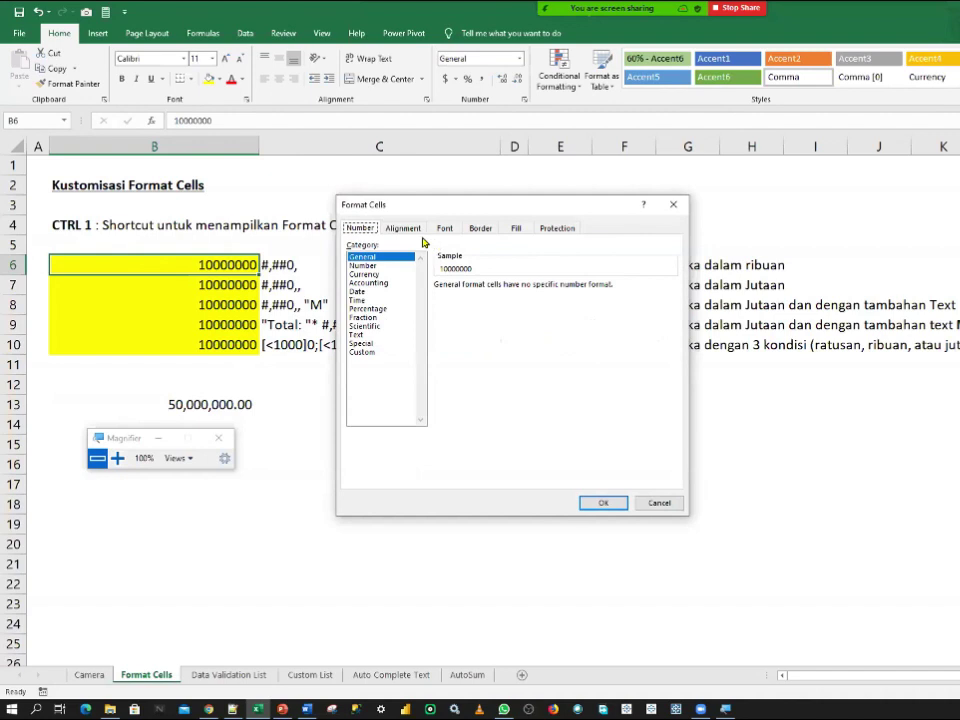
left_click(364, 353)
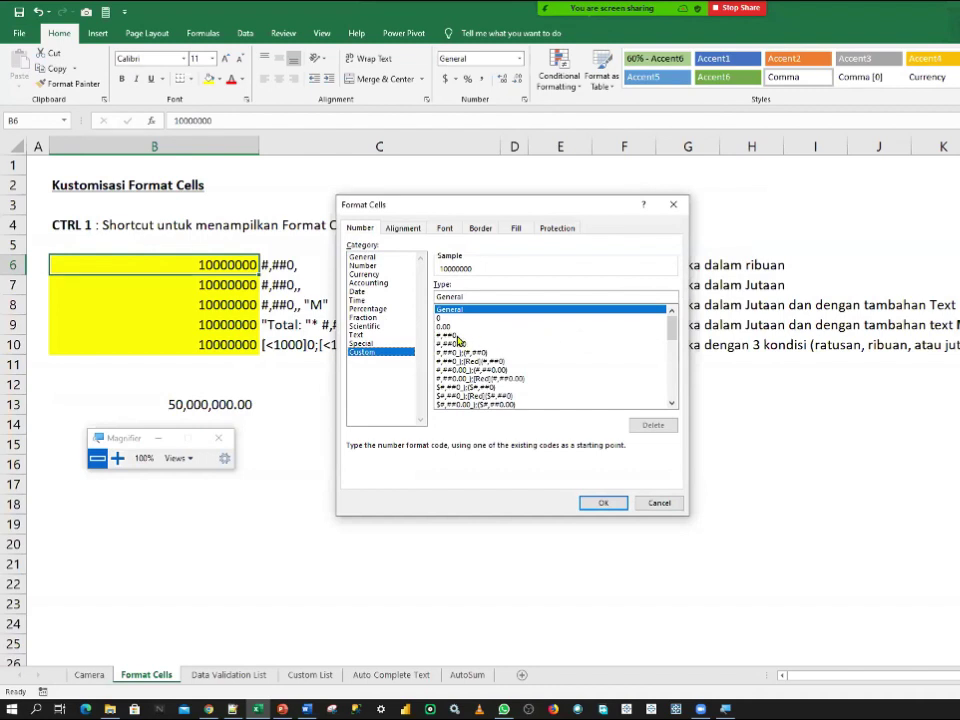
left_click(456, 337)
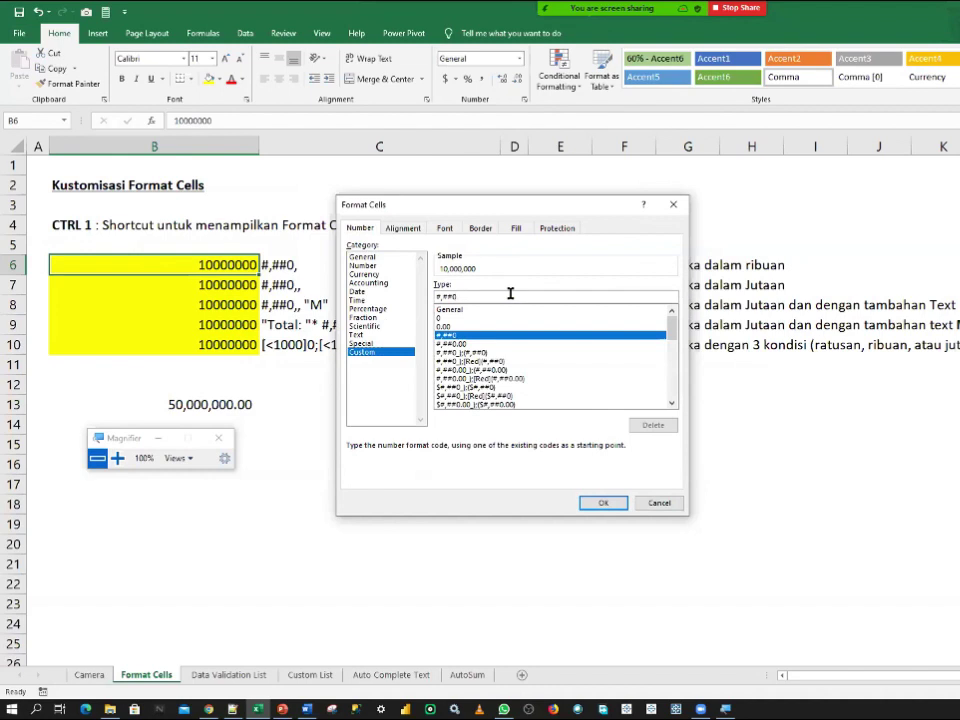
left_click_drag(671, 330, 671, 410)
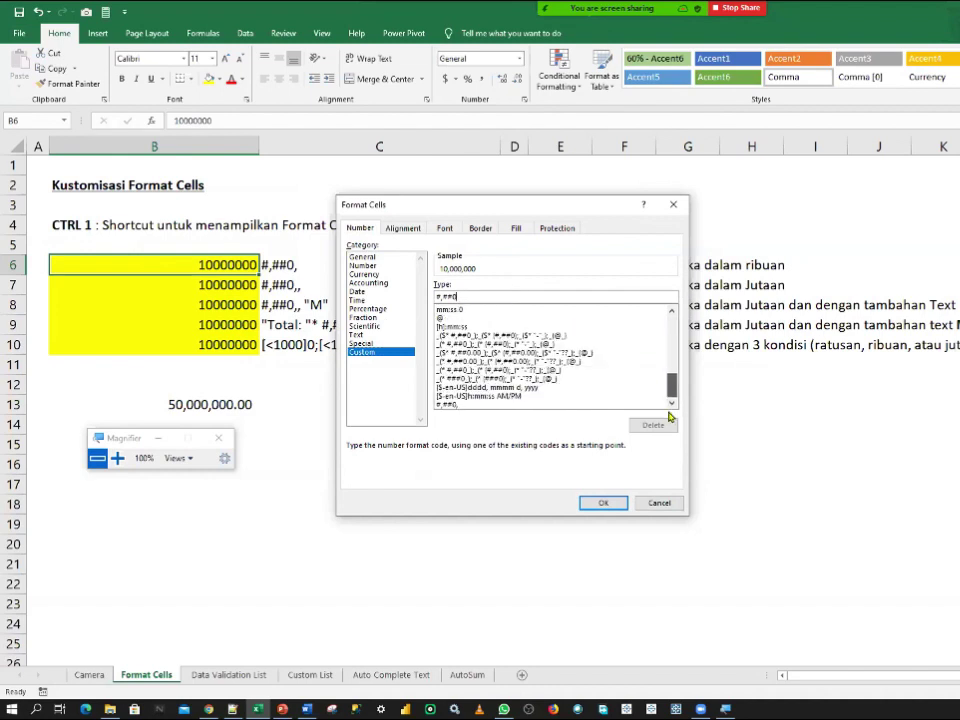
left_click(510, 405)
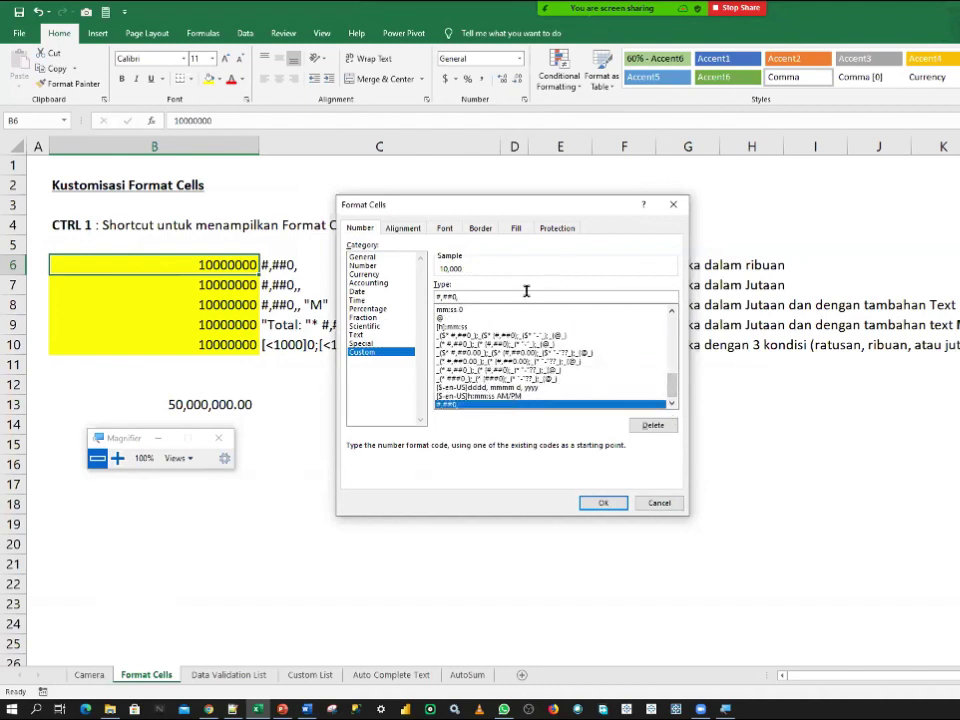
left_click(117, 458)
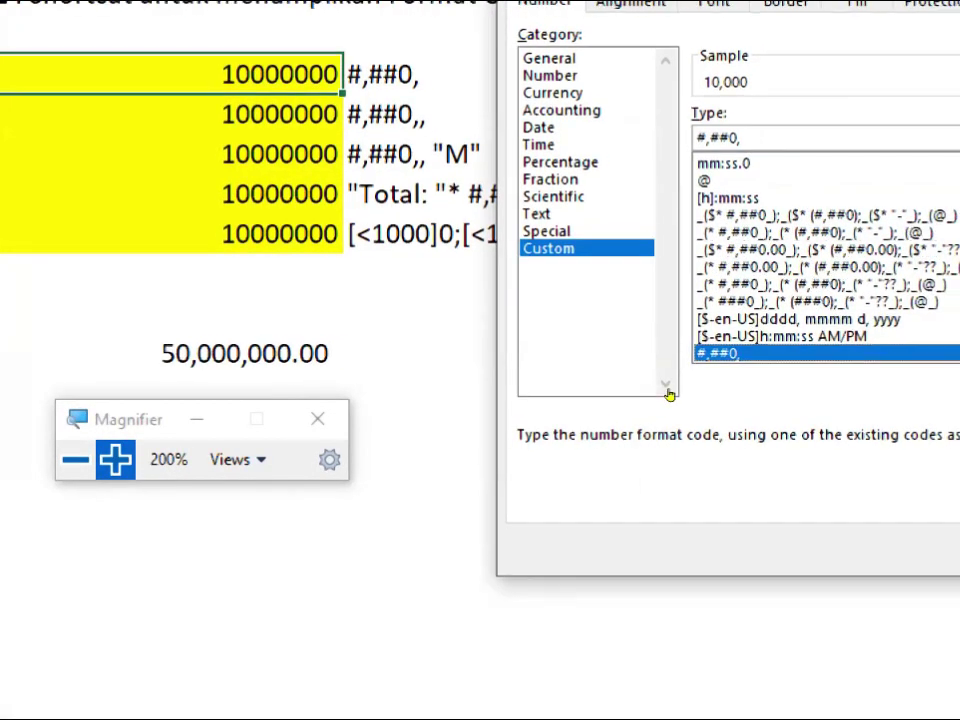
- Review the Type list, keep #,##0, selected and confirm it so B6 shows 10,000
scroll(669, 390, "up", 2)
scroll(671, 375, "up", 1)
scroll(673, 350, "up", 5)
scroll(675, 330, "up", 3)
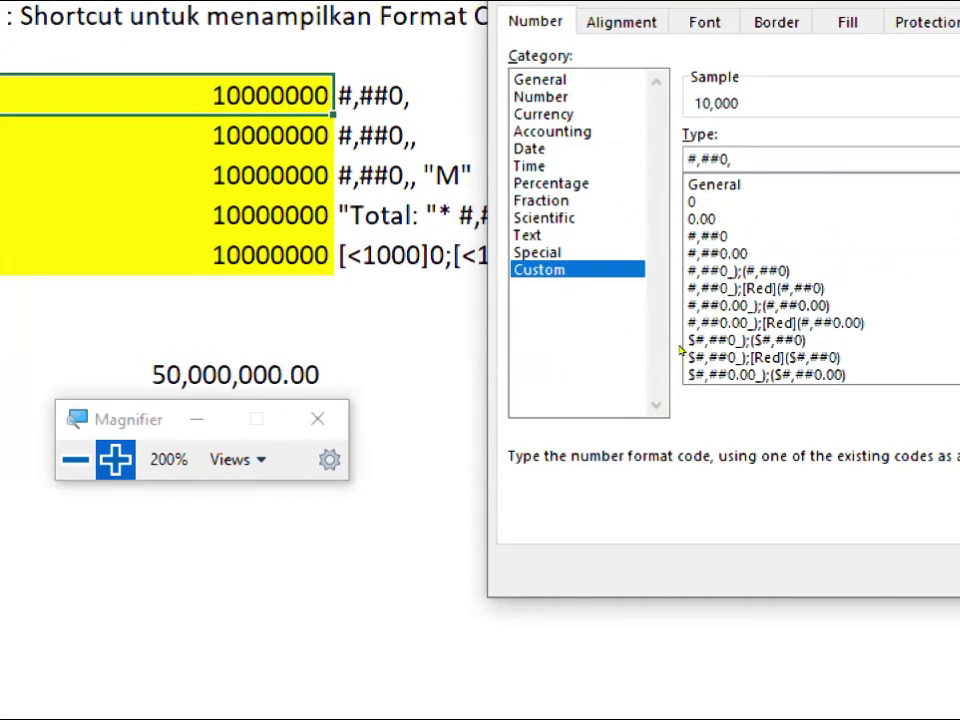
scroll(666, 350, "down", 10)
scroll(666, 385, "down", 4)
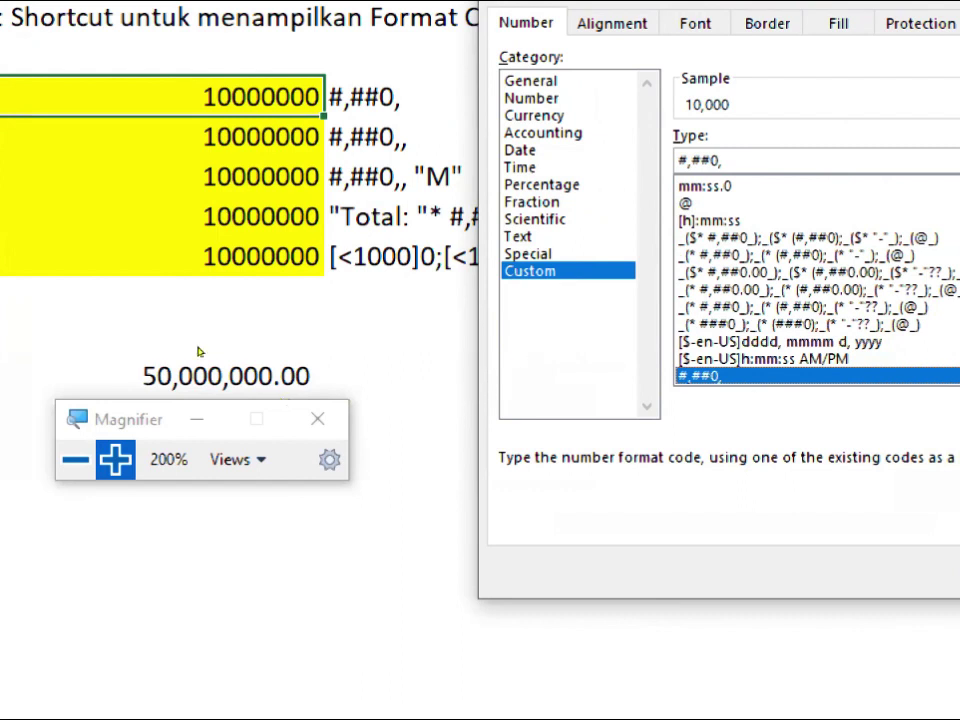
key("Up")
key("Down")
scroll(676, 378, "up", 8)
scroll(677, 300, "up", 2)
scroll(677, 300, "down", 5)
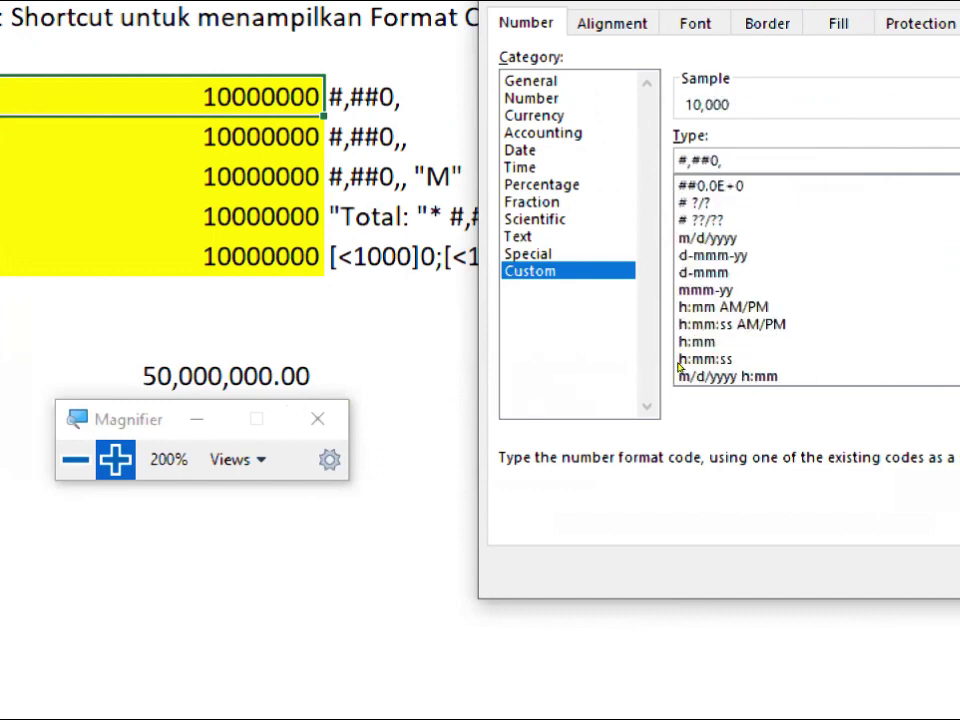
scroll(678, 397, "down", 5)
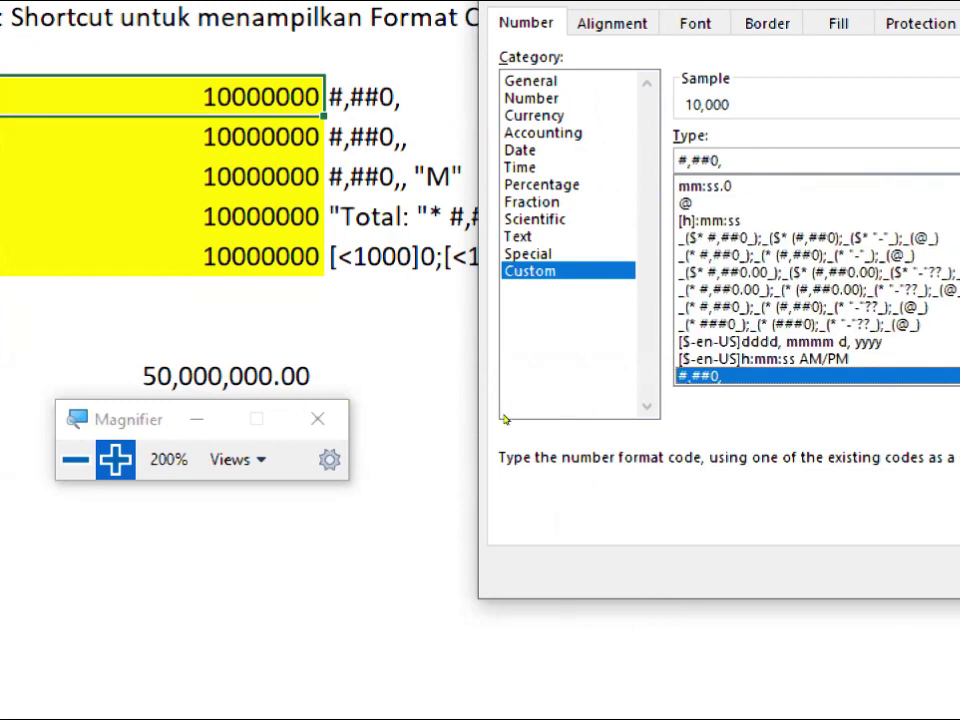
key("Return")
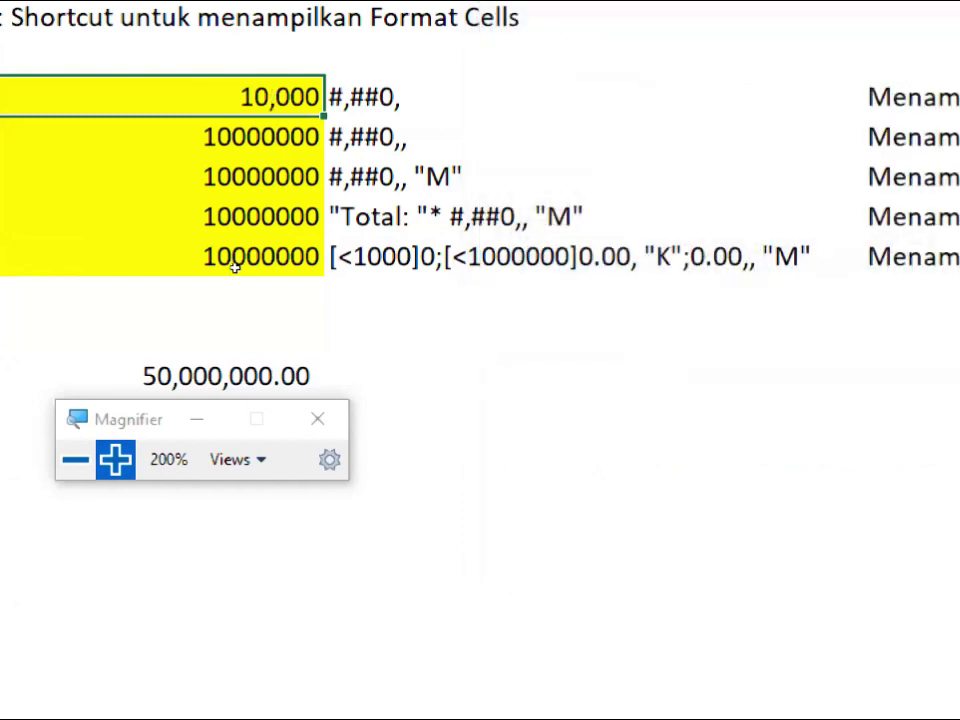
- Move to B7, open Format Cells and type the custom code #,##0,, in Type
key("Down")
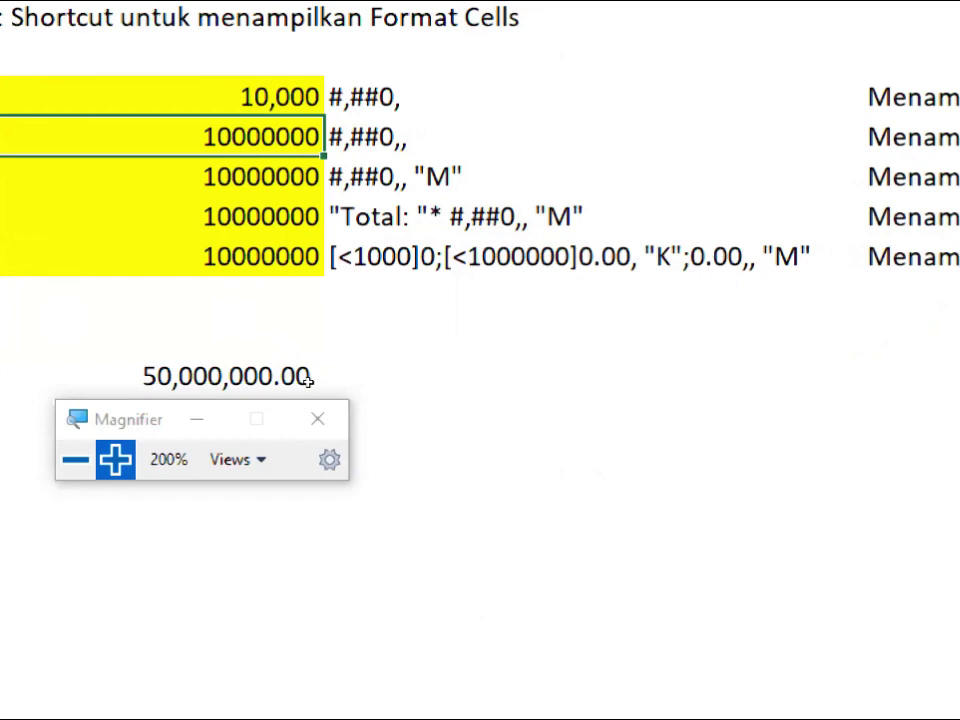
key("ctrl+1")
key("End")
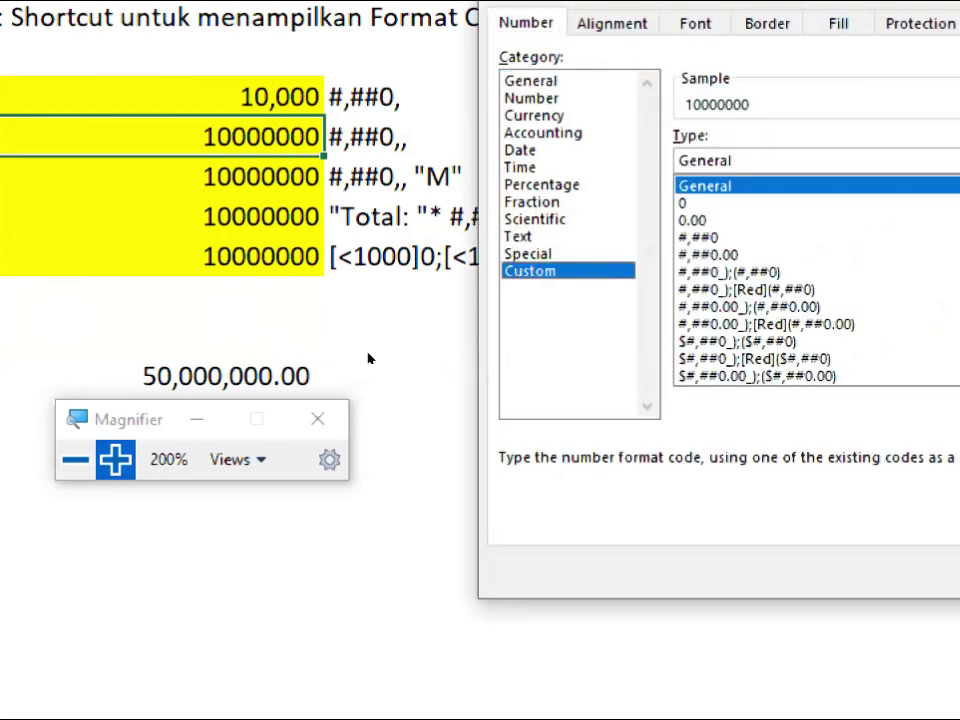
scroll(670, 345, "down", 5)
scroll(674, 380, "down", 5)
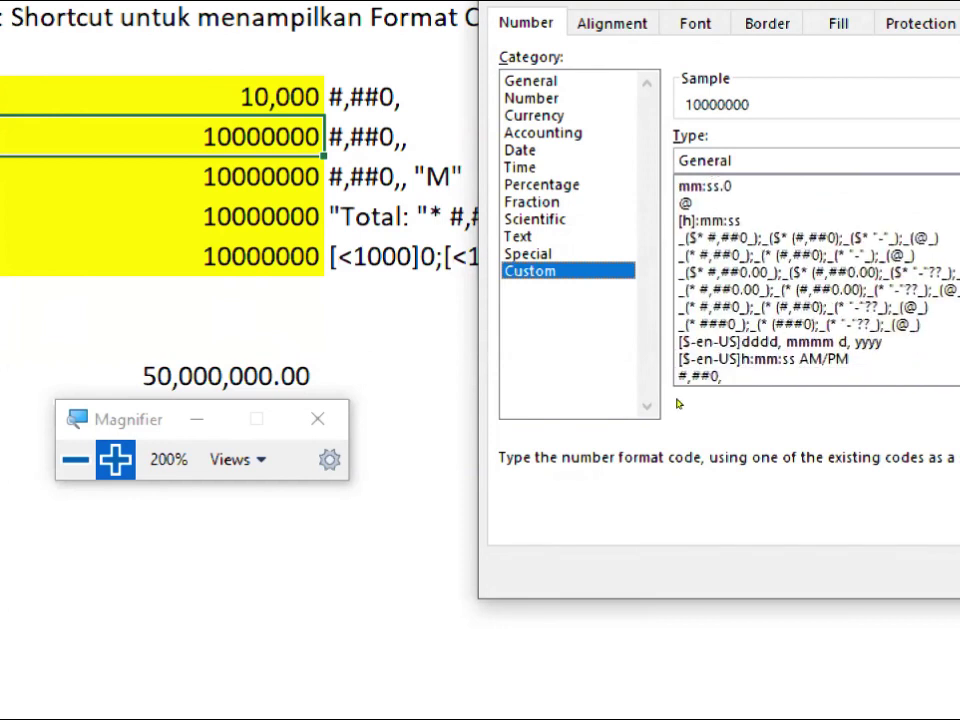
type("#,##0,")
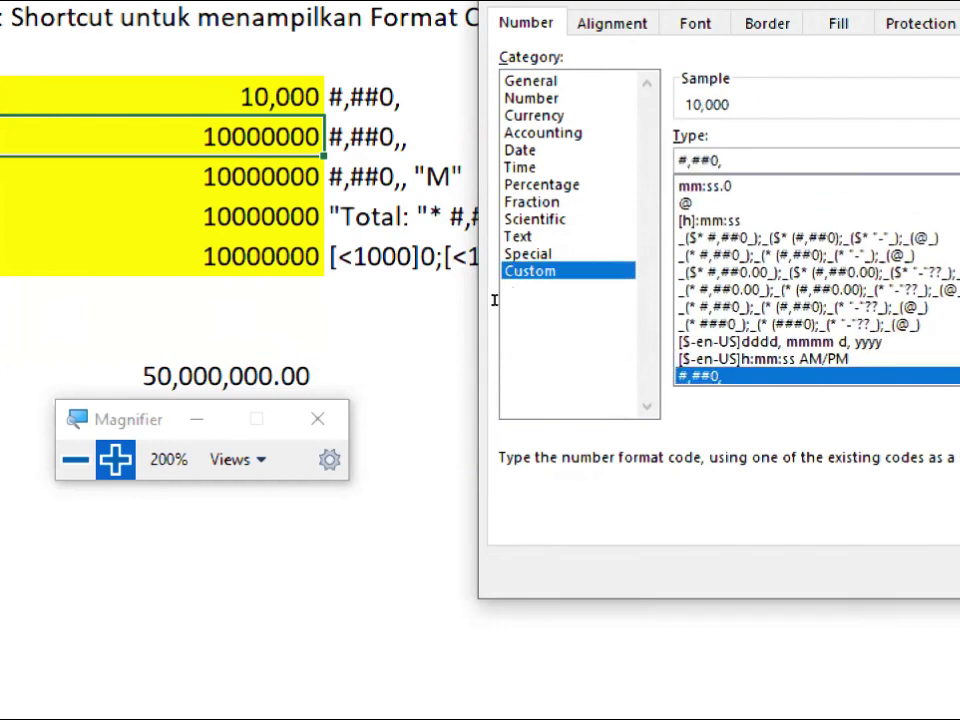
type(",")
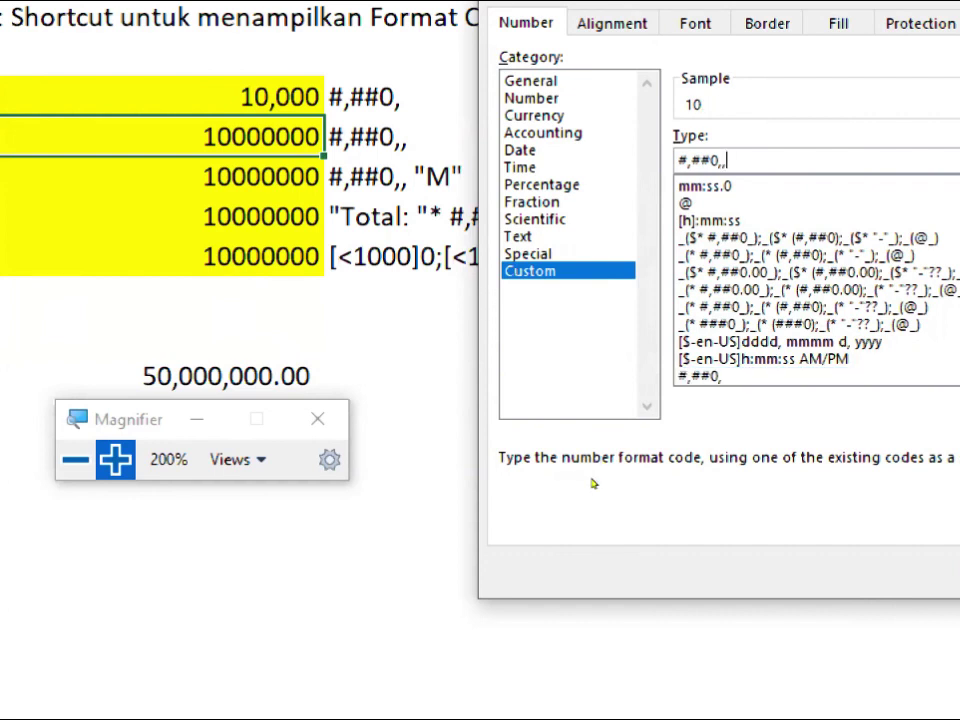
- Confirm the #,##0,, format so B7 displays 10, then zoom Magnifier out
key("Return")
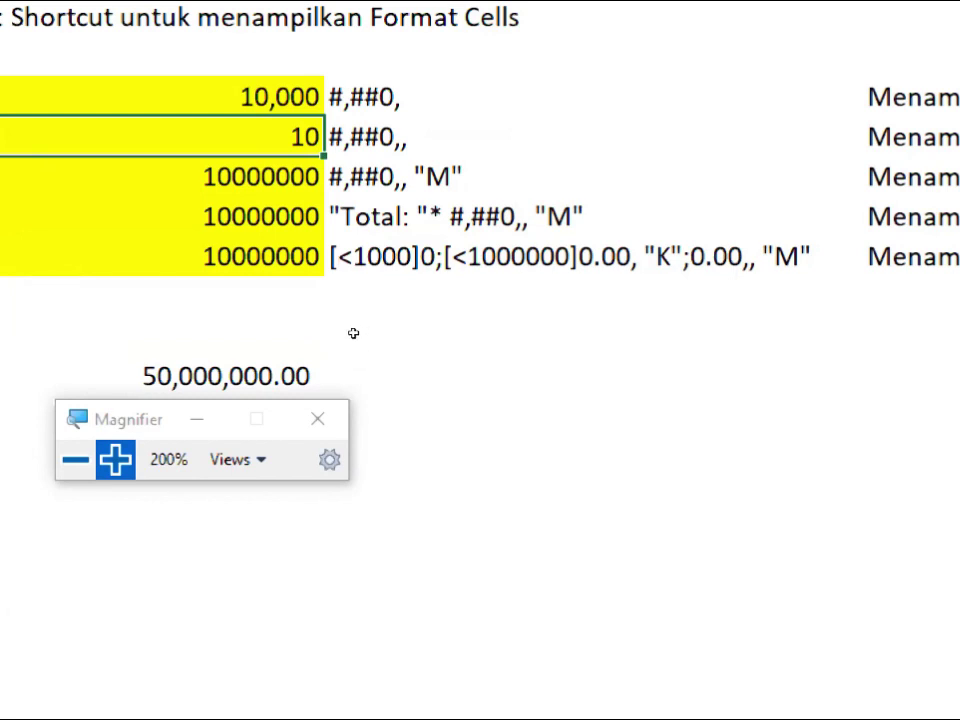
key("super+minus")
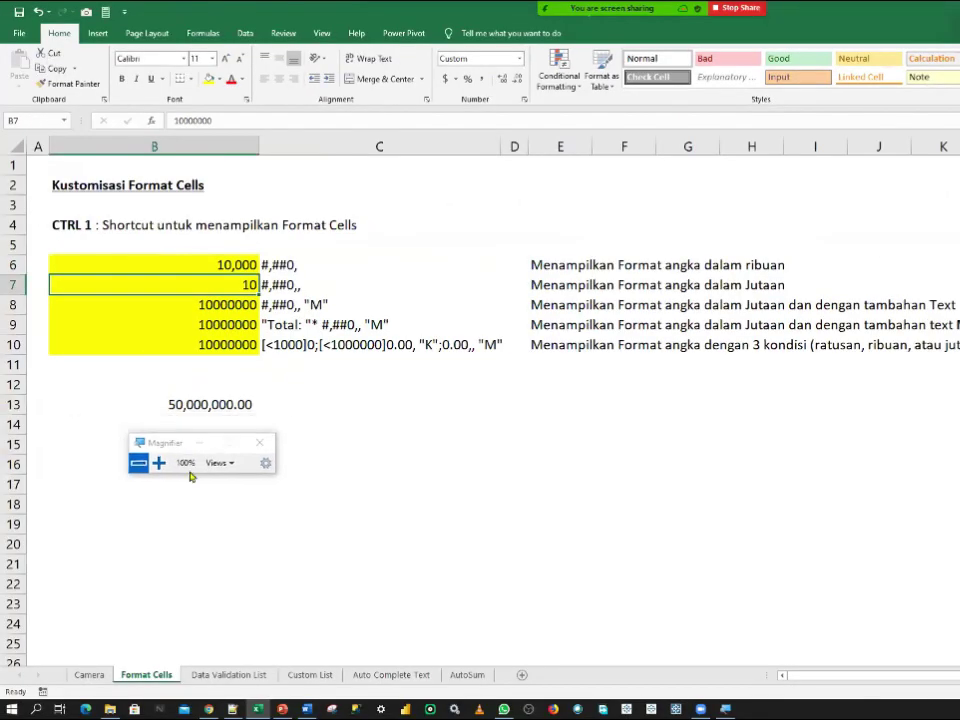
- Select the 10000000 value in B8 and bring up its Format Cells dialog with Ctrl+1
left_click_drag(183, 439, 253, 532)
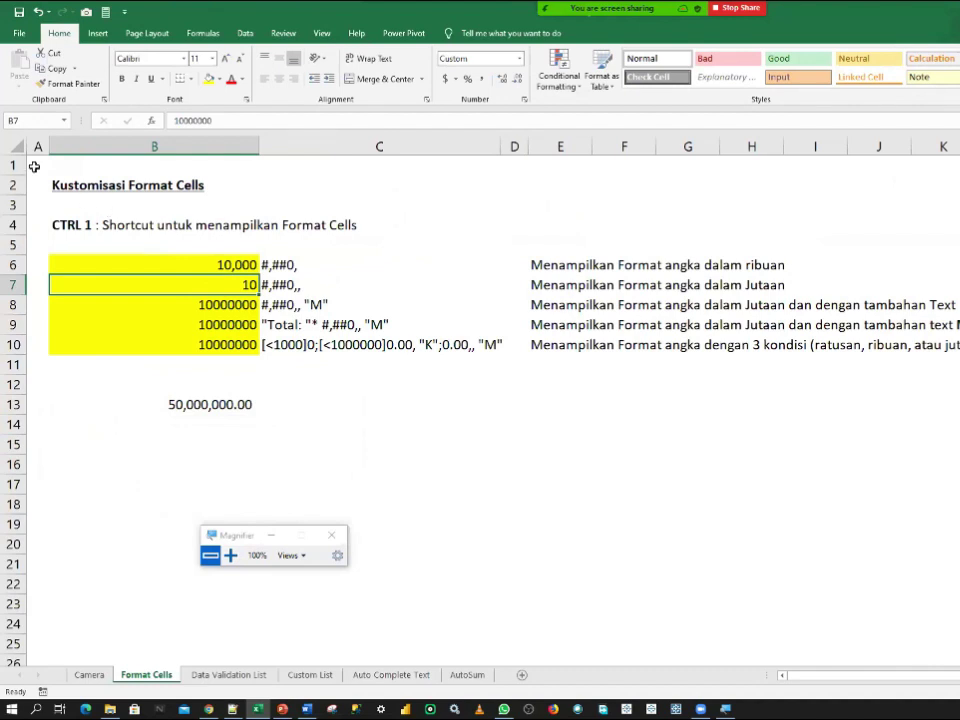
left_click(35, 164)
left_click(213, 299)
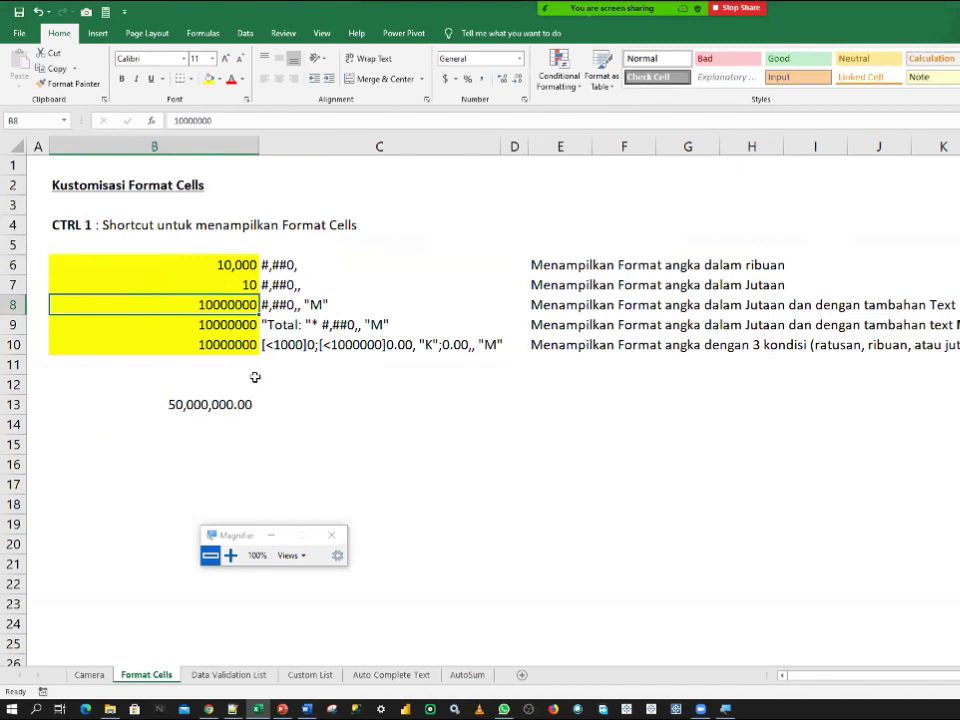
key("ctrl+1")
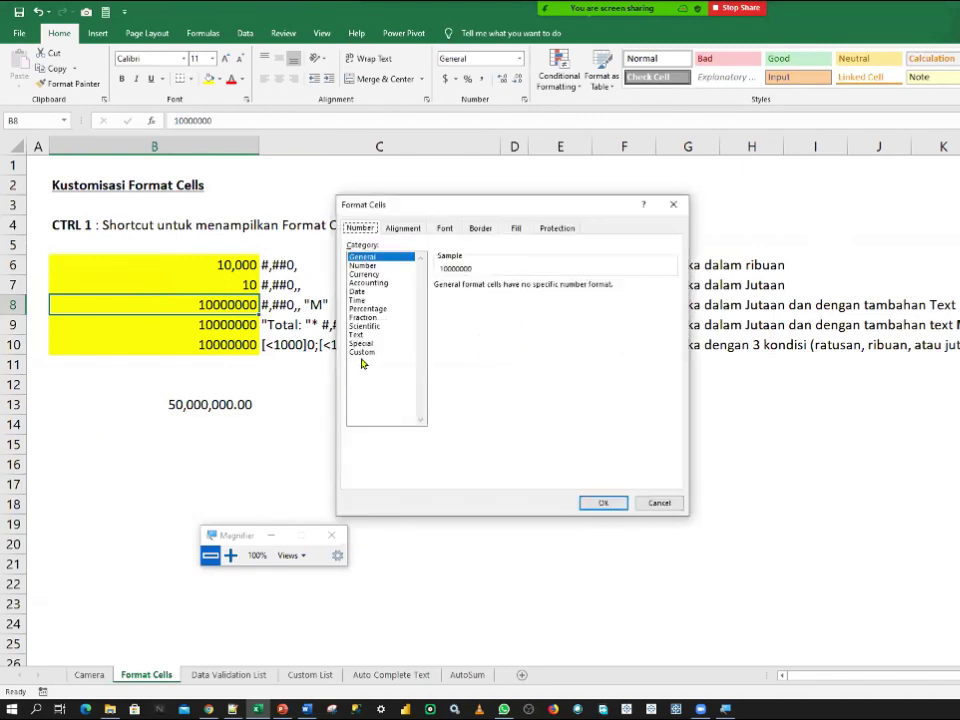
- Give B8 the custom format #,##0,, "M" so it displays 10 M
left_click(362, 352)
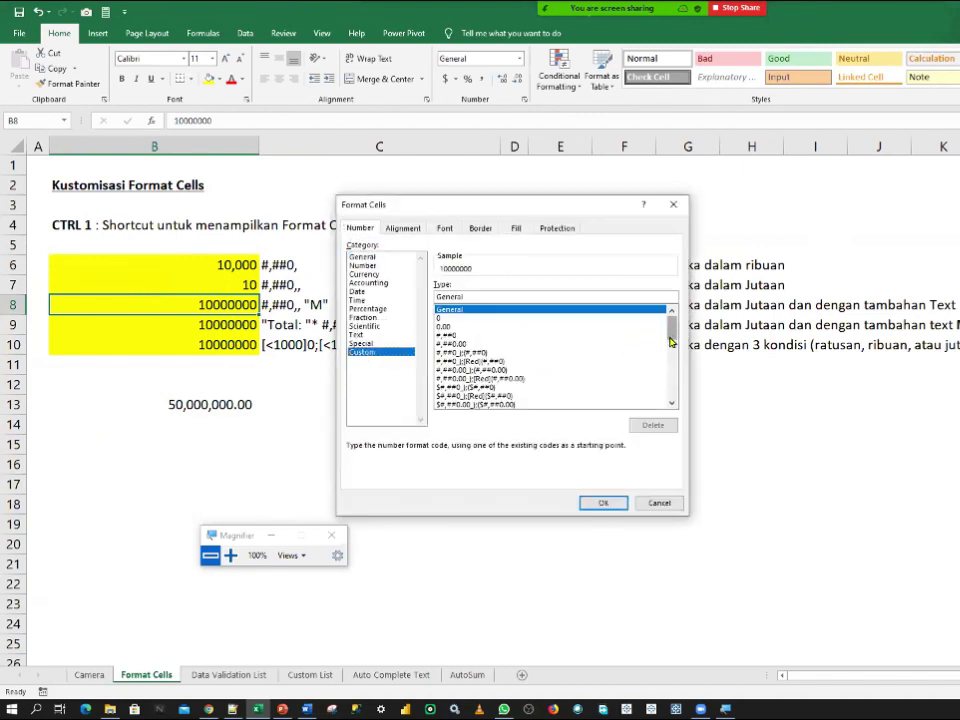
left_click_drag(671, 328, 674, 394)
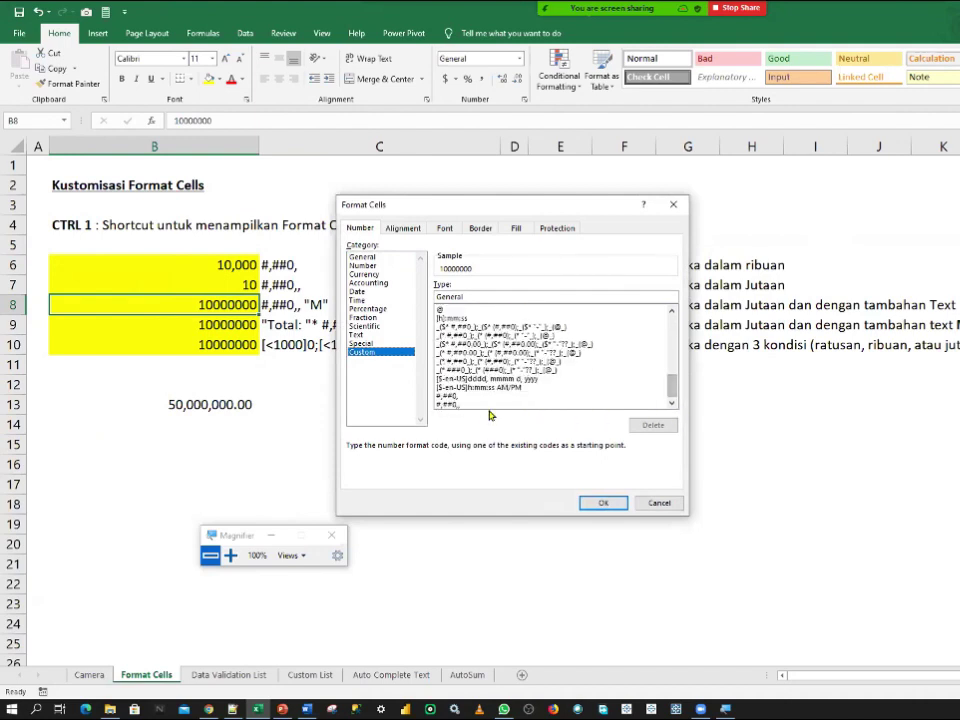
left_click(476, 404)
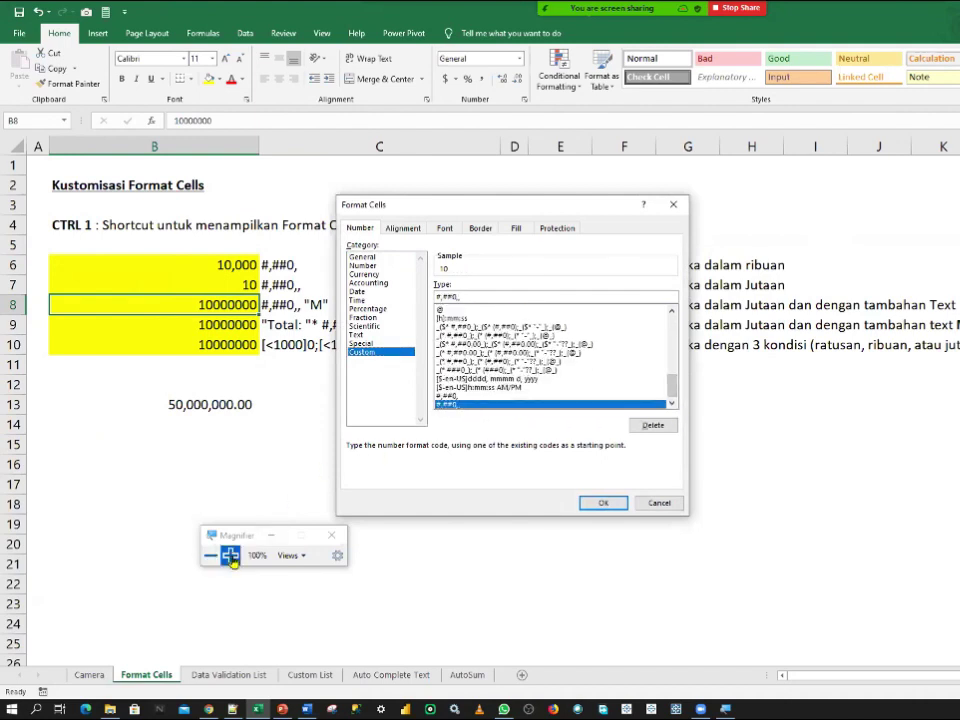
left_click(230, 555)
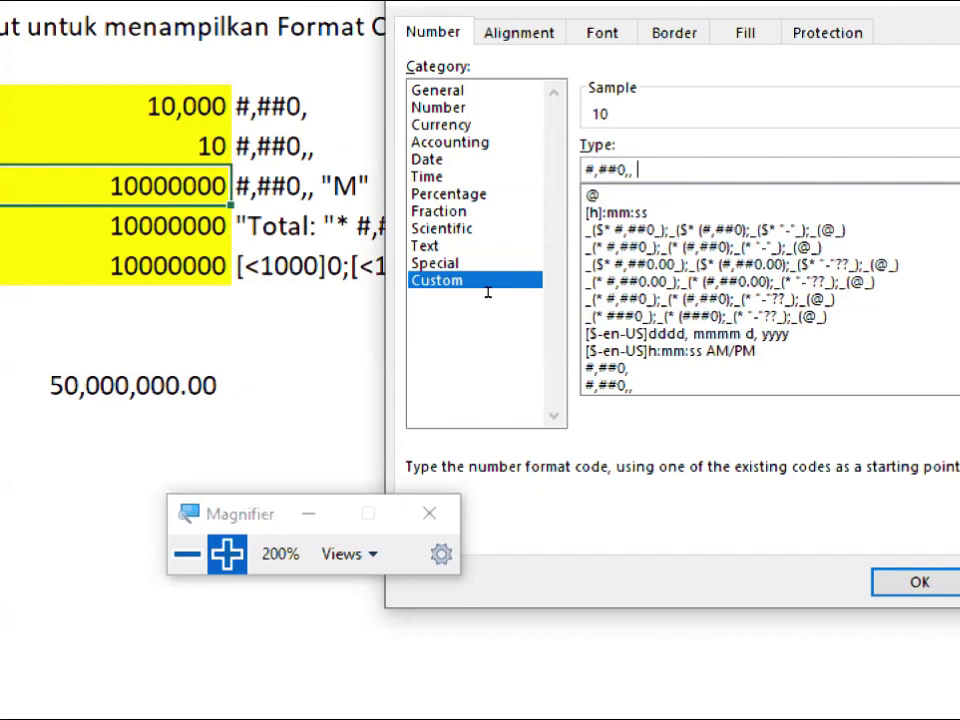
type("\"M")
type("\"")
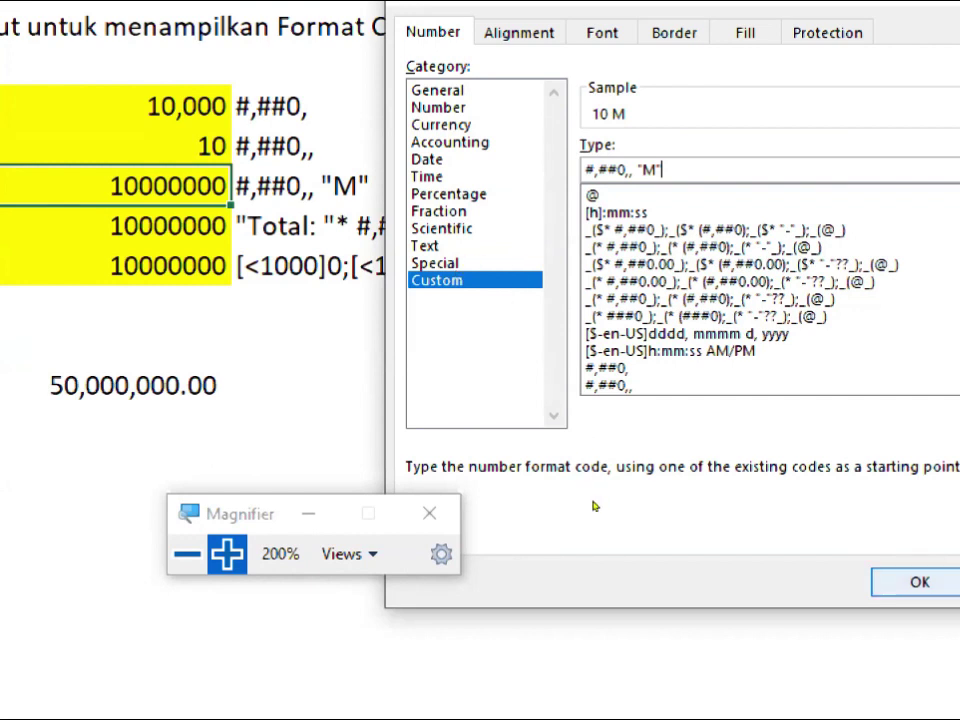
key("Return")
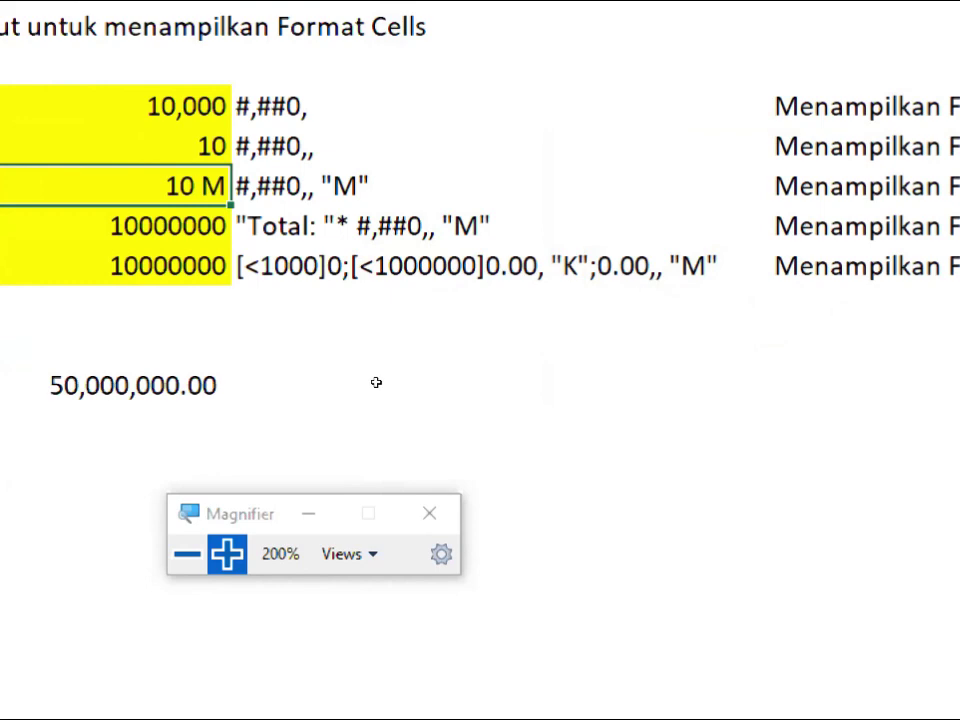
- Replace the M label with Juta in B8's custom format so it reads 10 Juta
key("ctrl+1")
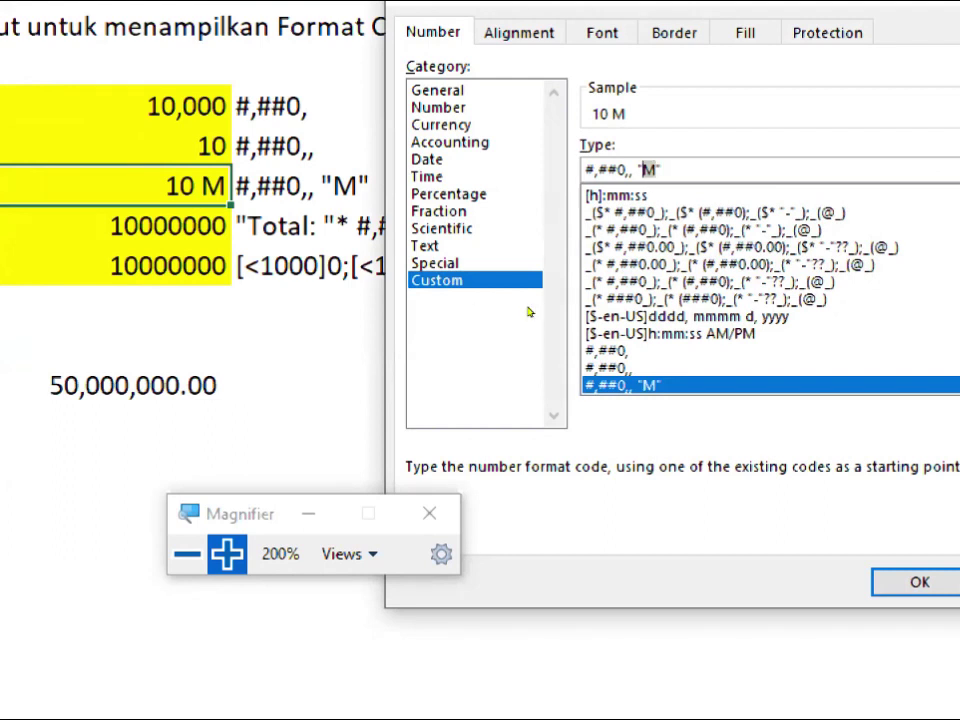
type("Juta")
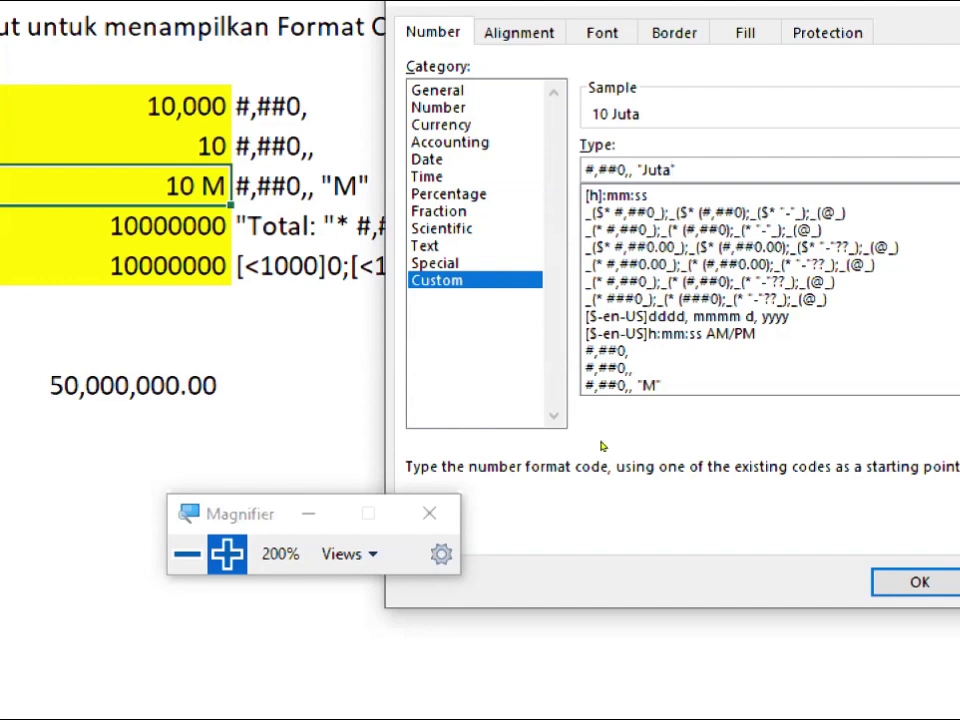
key("Return")
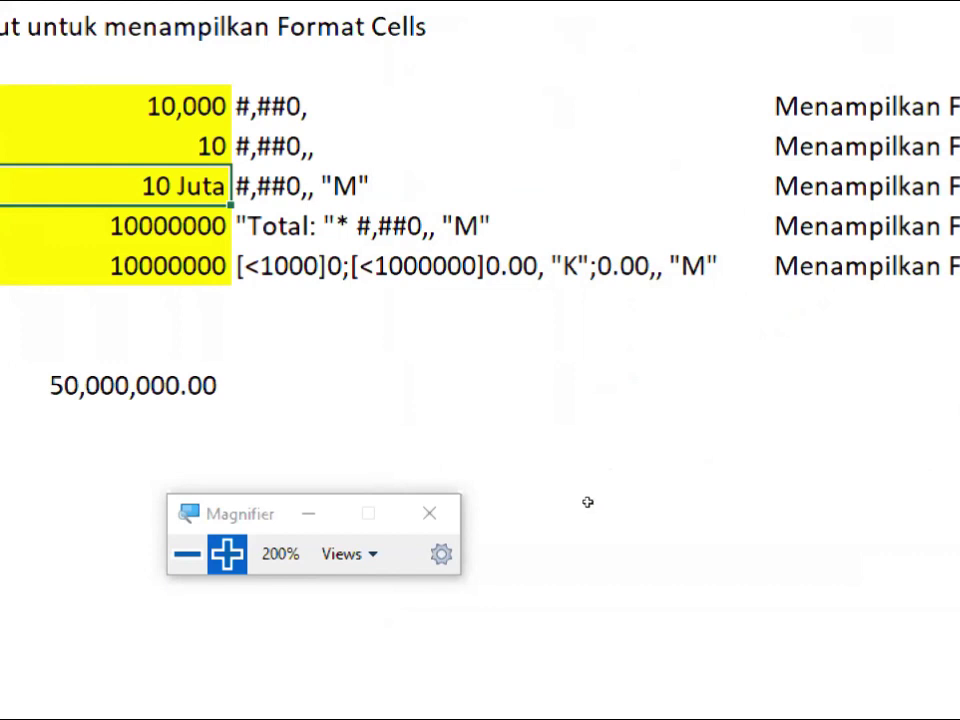
key("super+minus")
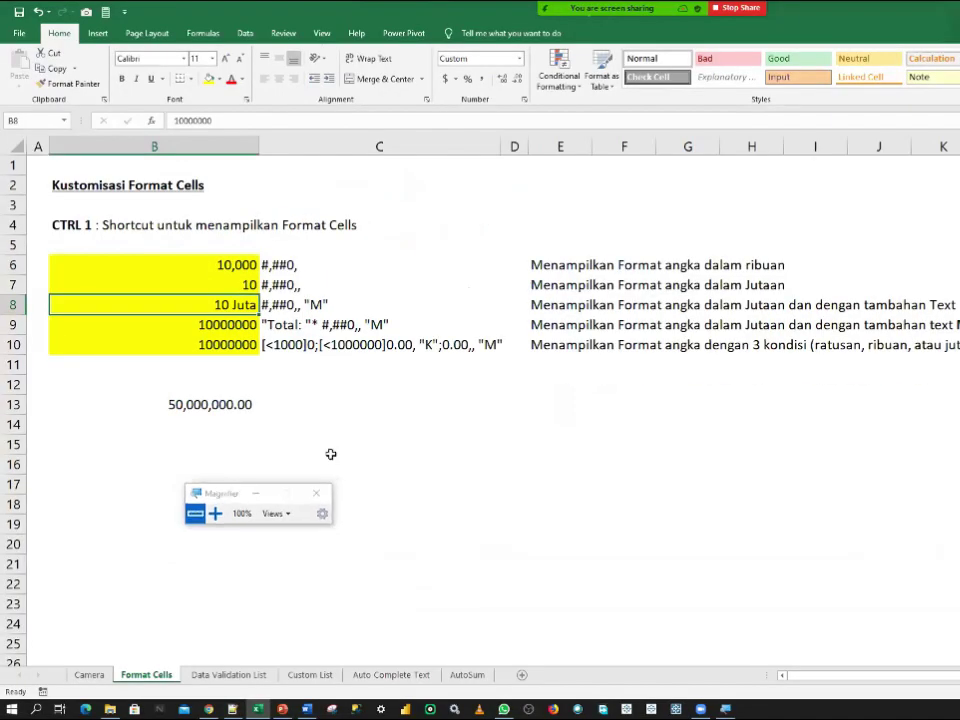
- Enter the formula =B8*10 in B14
key("Down")
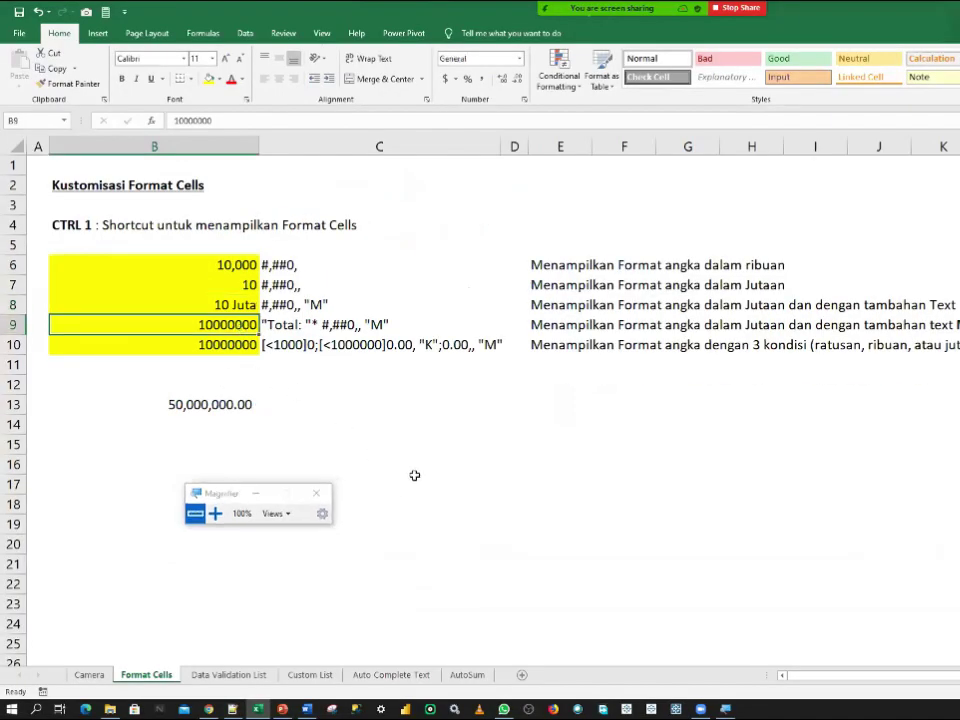
left_click(237, 300)
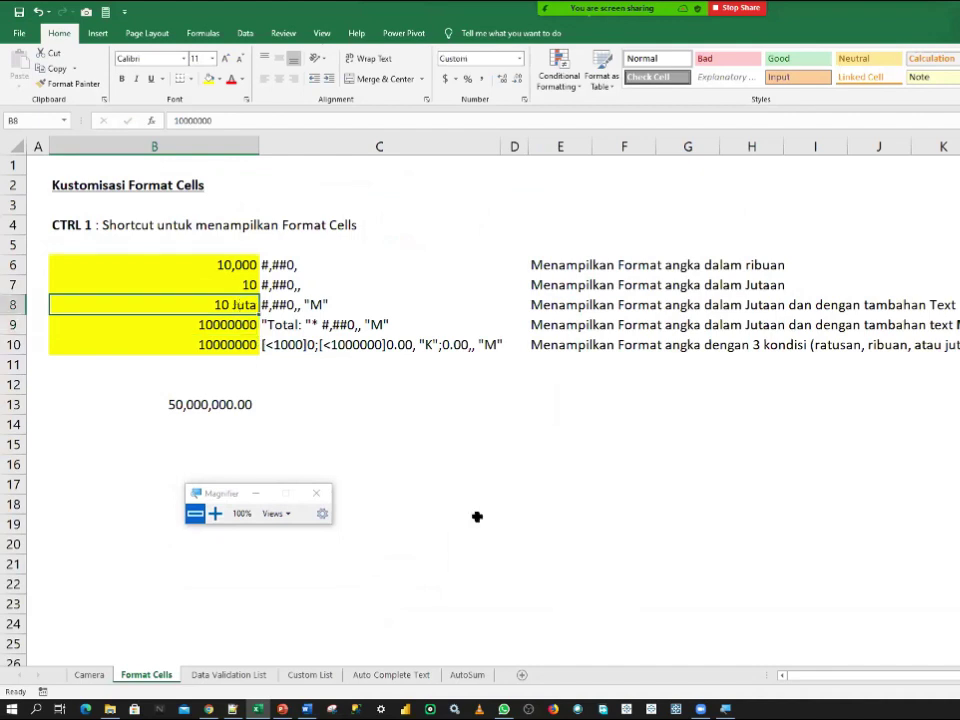
left_click(210, 428)
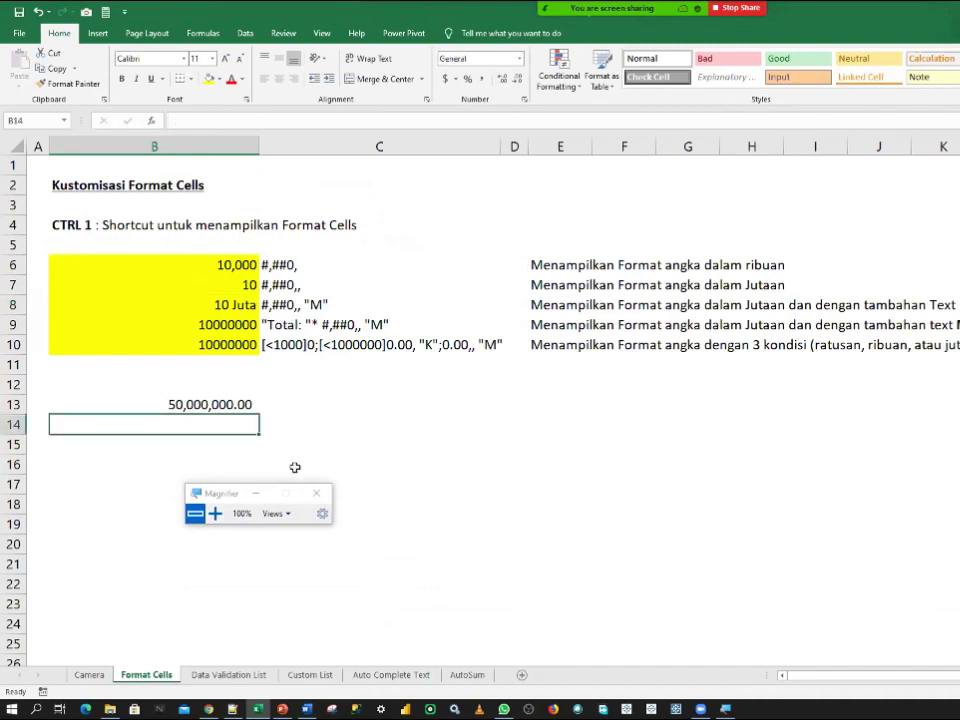
type("=")
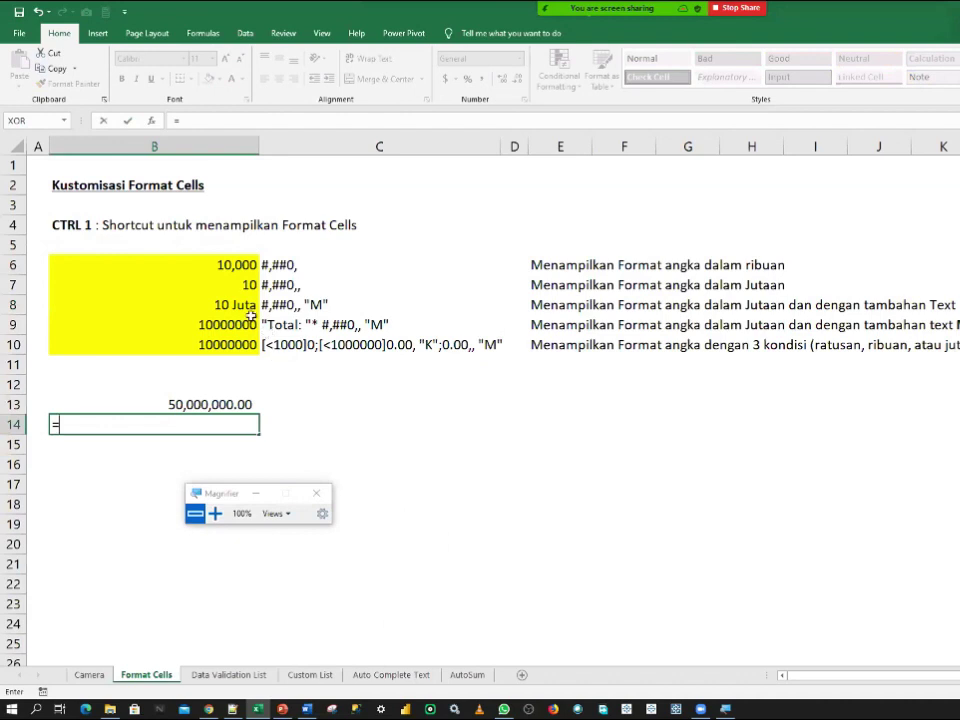
left_click(233, 305)
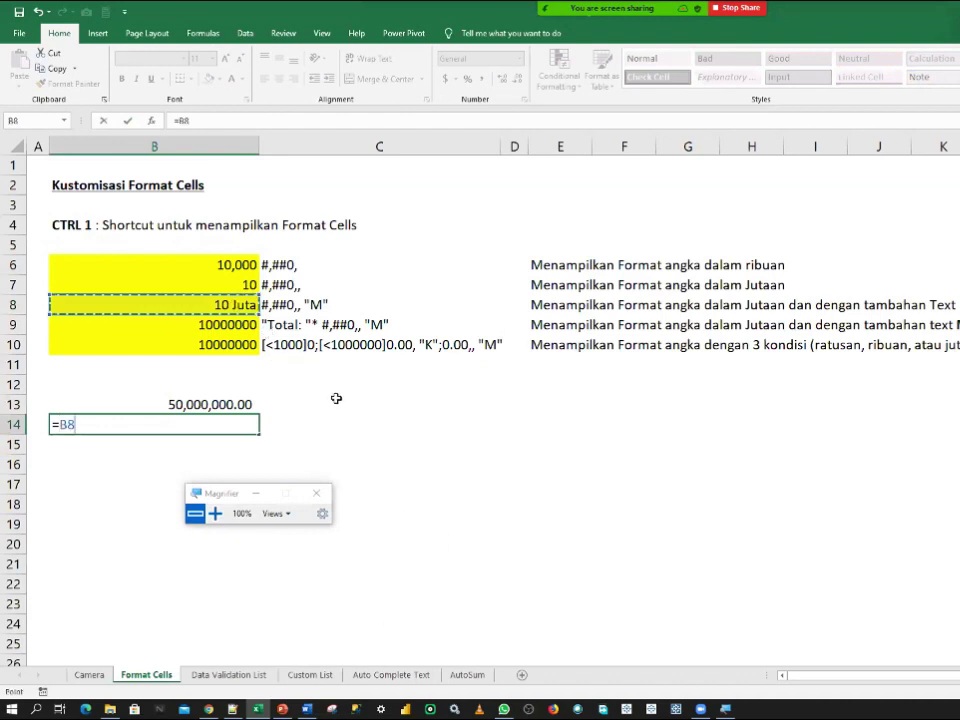
type("*1")
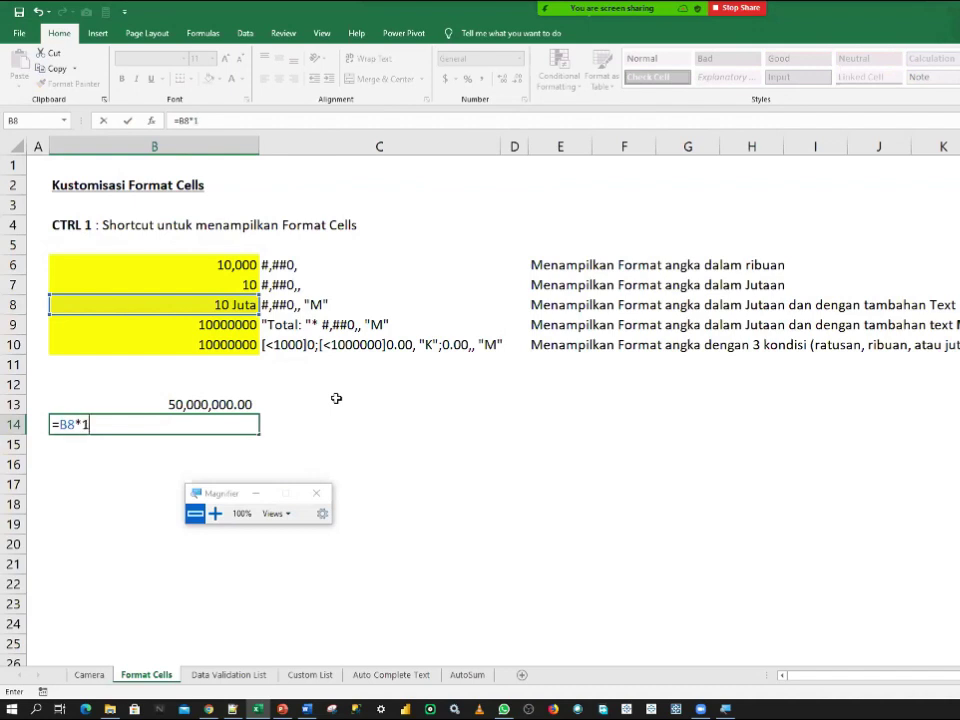
type("0")
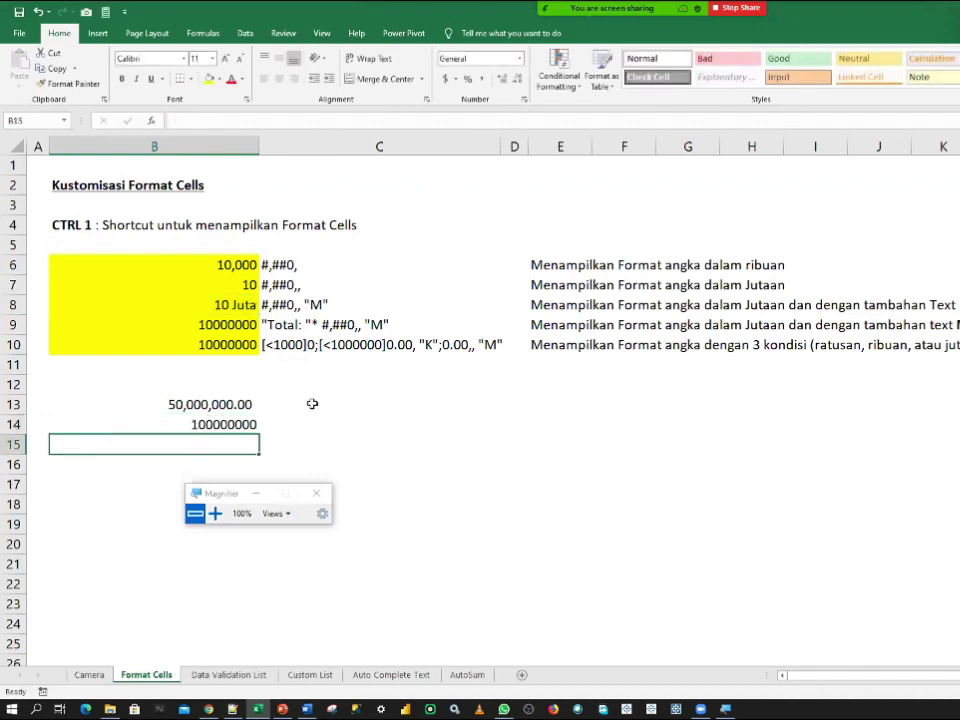
left_click(240, 423)
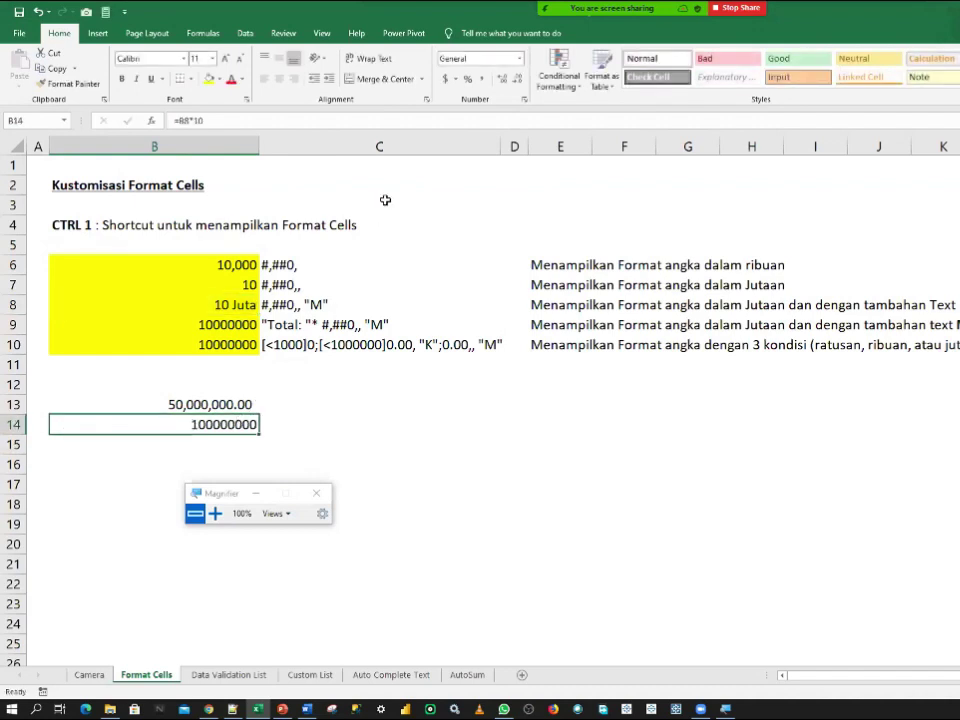
- Apply Comma Style to B14 so it shows 100,000,000.00, and check its formula
left_click(482, 79)
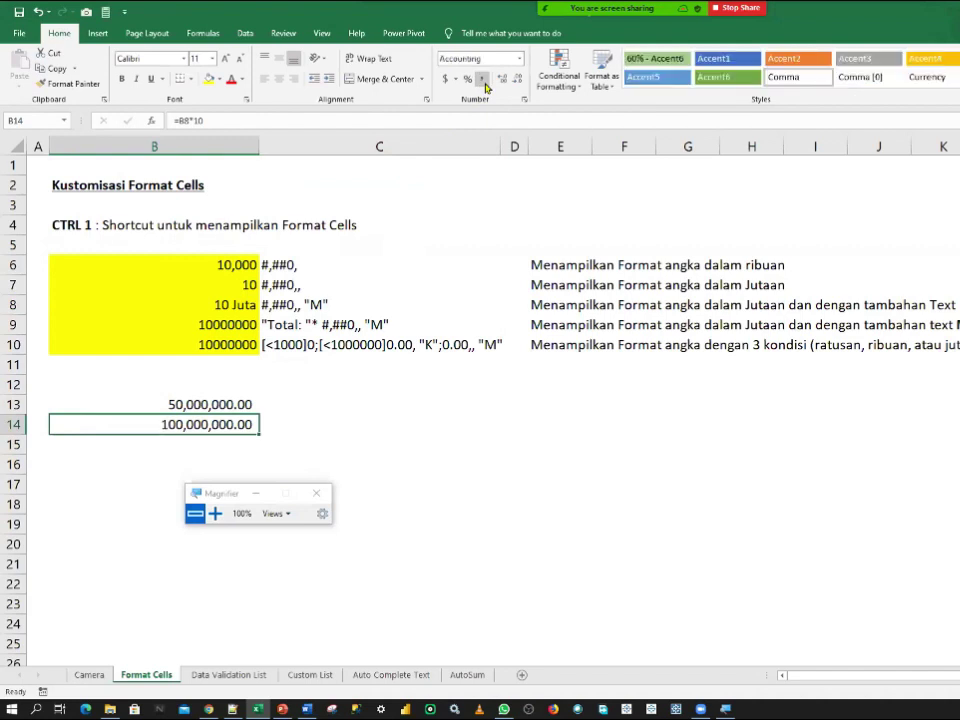
left_click(403, 120)
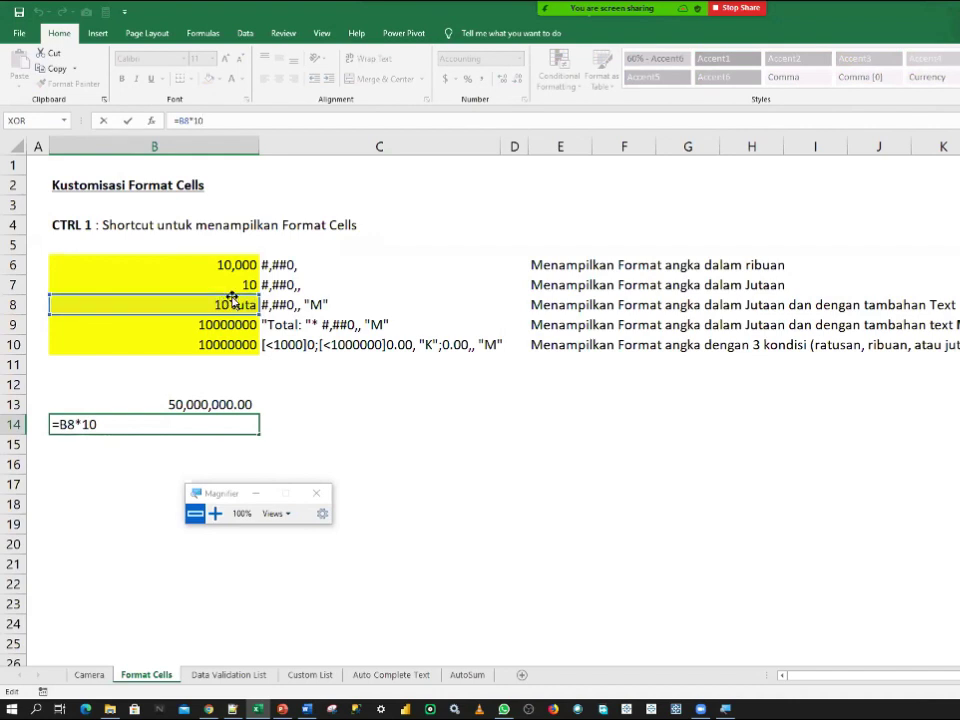
key("ctrl+Return")
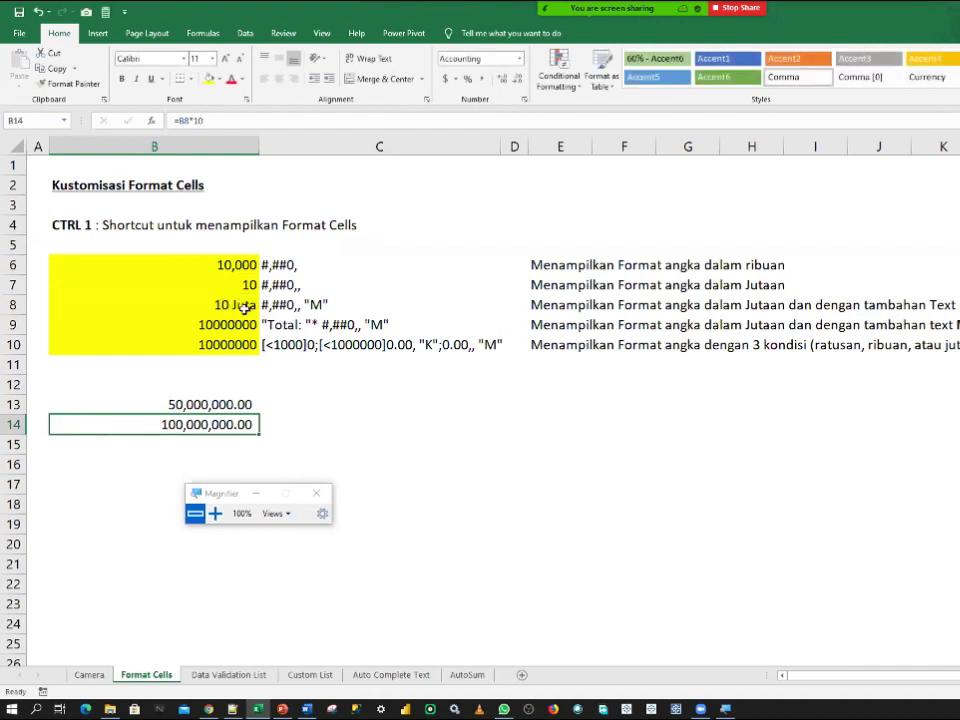
left_click(245, 309)
key("Down")
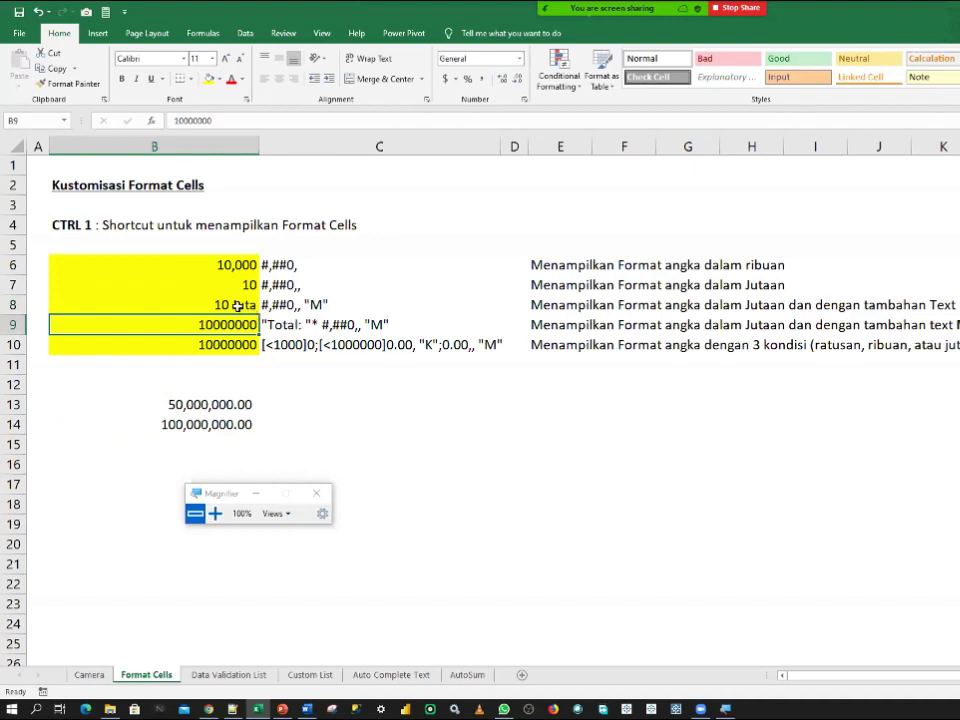
- Type the label Total in B16 and right-align it
left_click(237, 305)
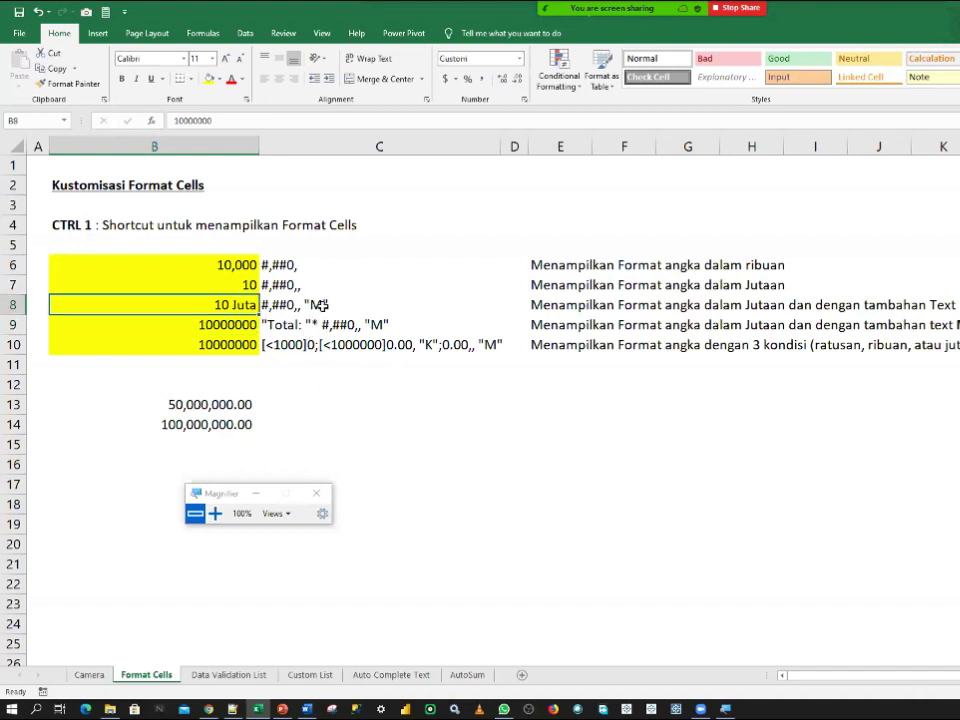
left_click(248, 324)
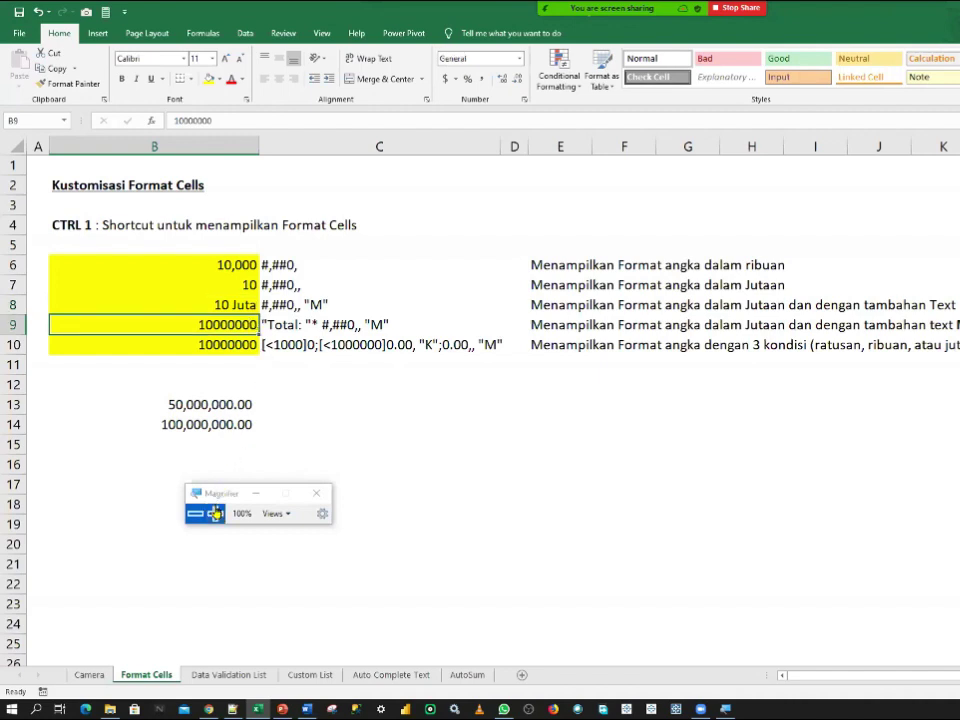
left_click_drag(220, 494, 409, 532)
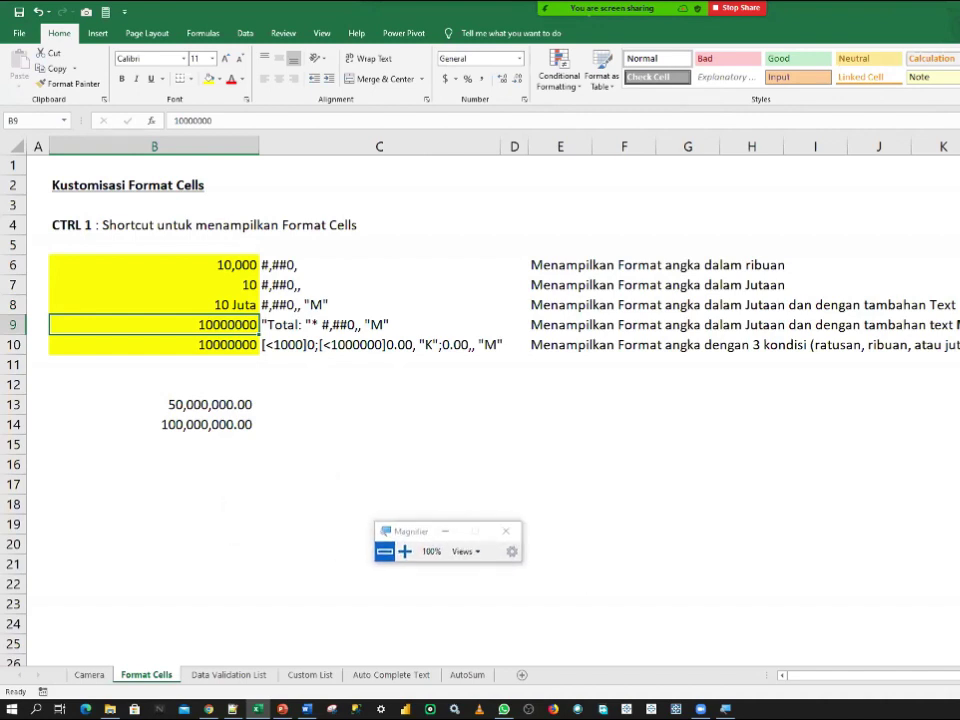
scroll(493, 459, "up", 1, "ctrl")
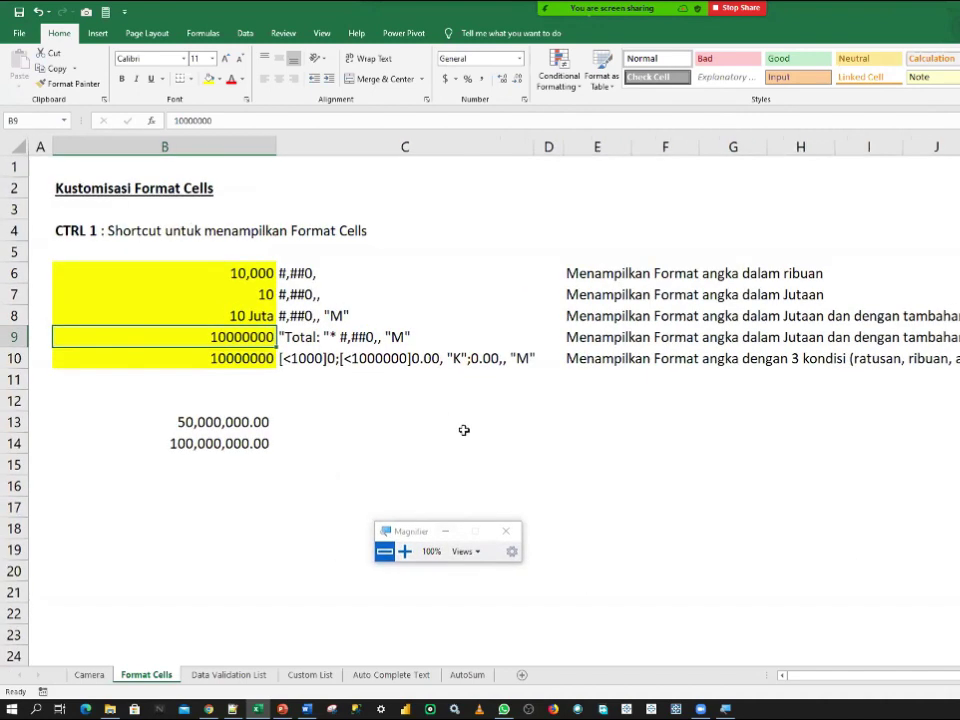
left_click(216, 485)
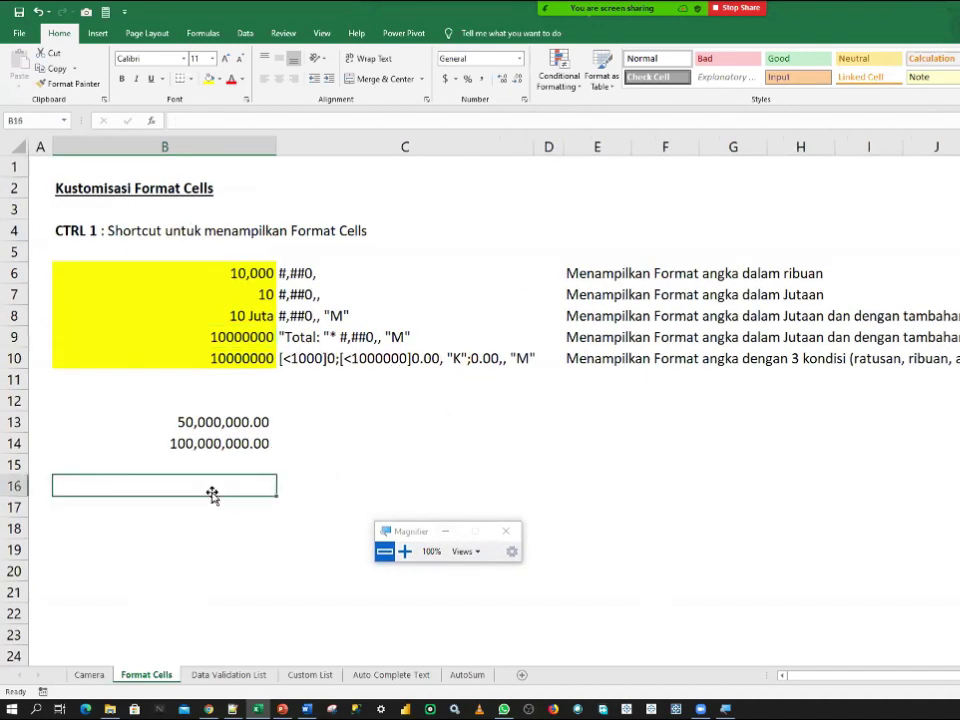
type("T")
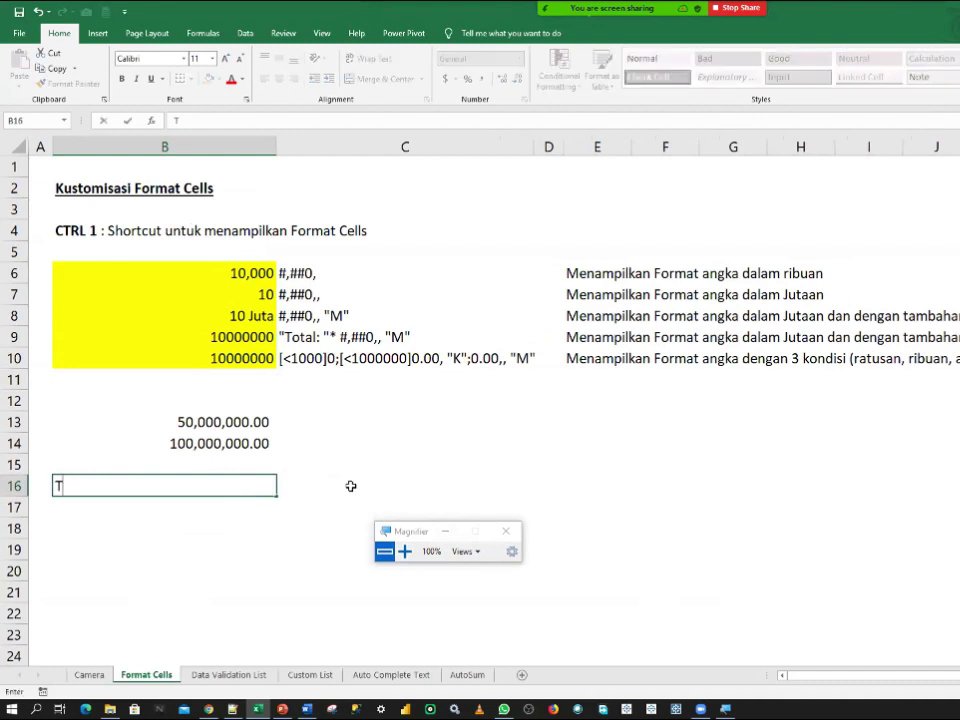
type("otal")
key("Return")
key("Up")
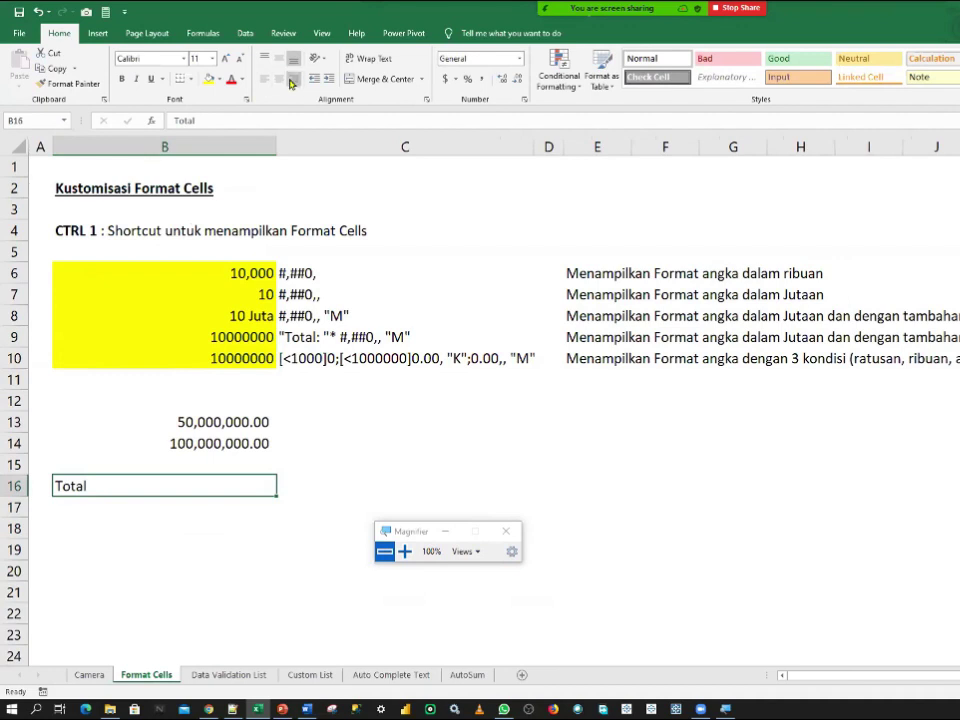
key("alt+h")
key("a")
key("r")
- Enter 10000000 in C16 with Comma Style showing 10,000,000.00, then select B9
left_click(348, 485)
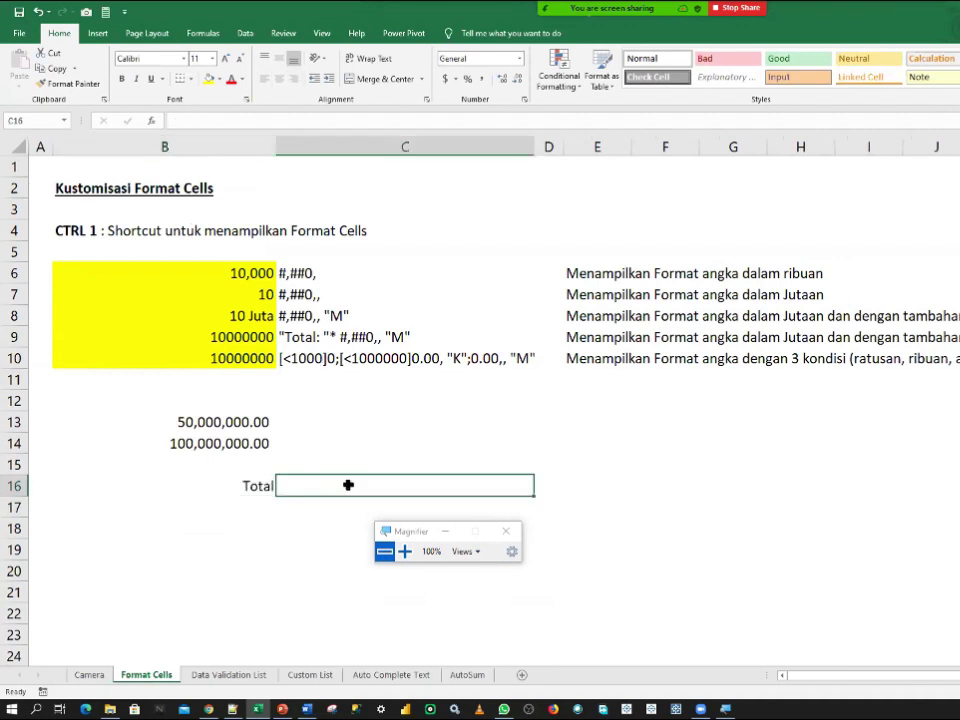
left_click(253, 486)
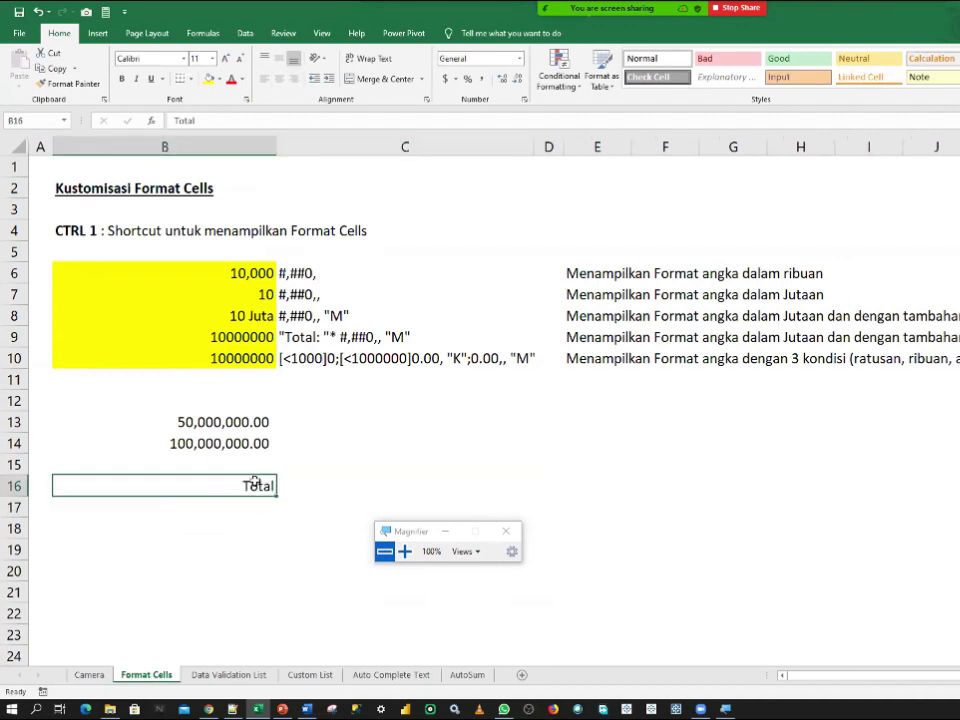
left_click(300, 483)
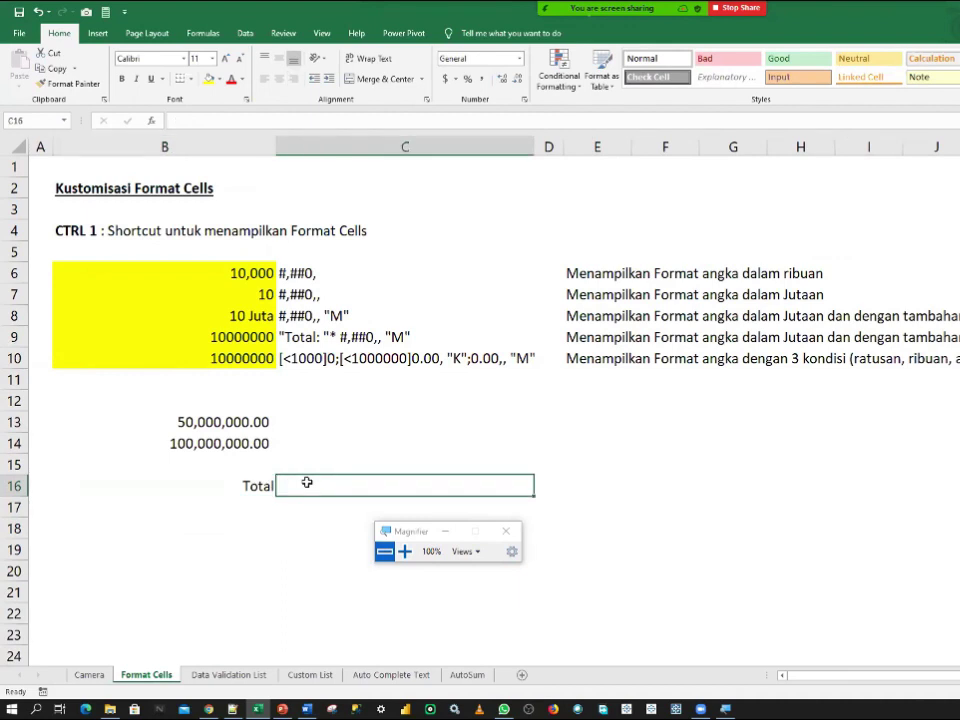
type("10000000")
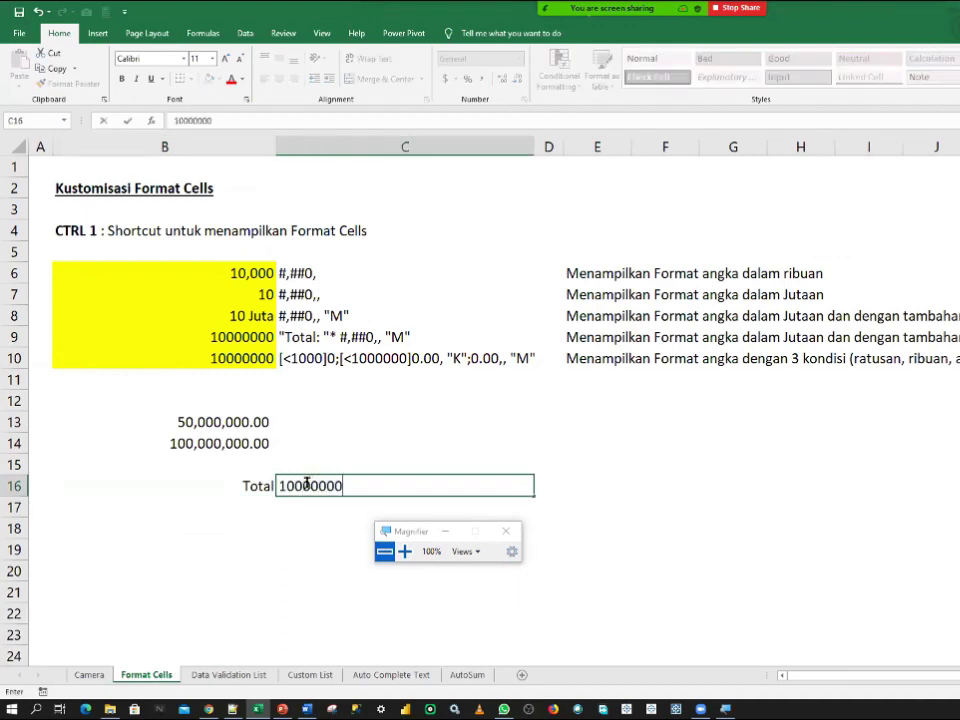
key("Return")
left_click(336, 488)
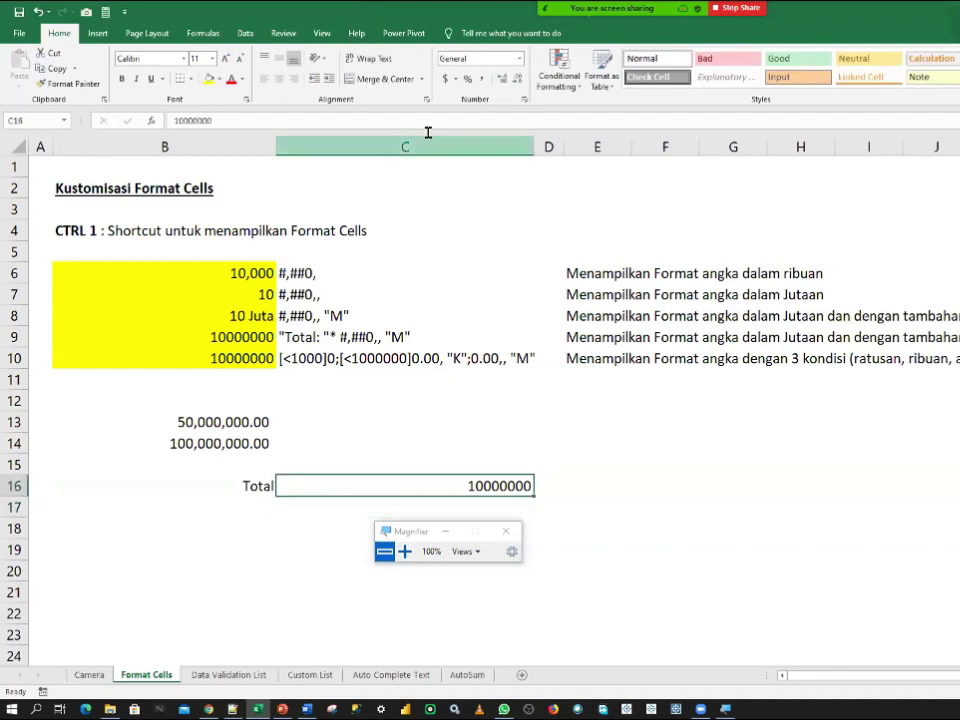
left_click(481, 78)
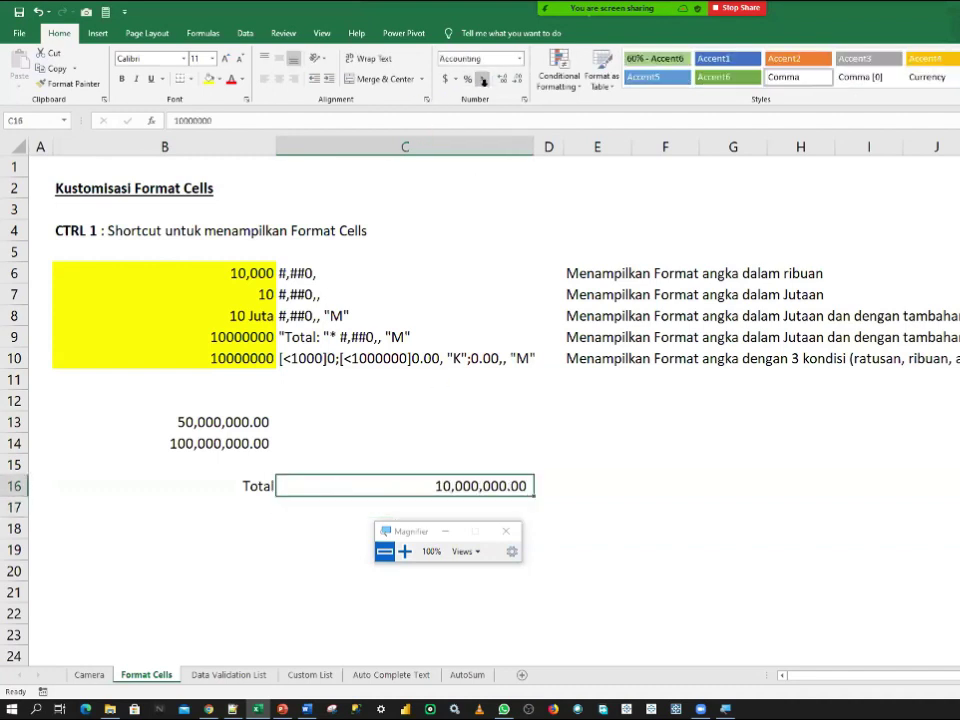
left_click(258, 486)
left_click(313, 484)
left_click(236, 482)
left_click(313, 484)
left_click(253, 338)
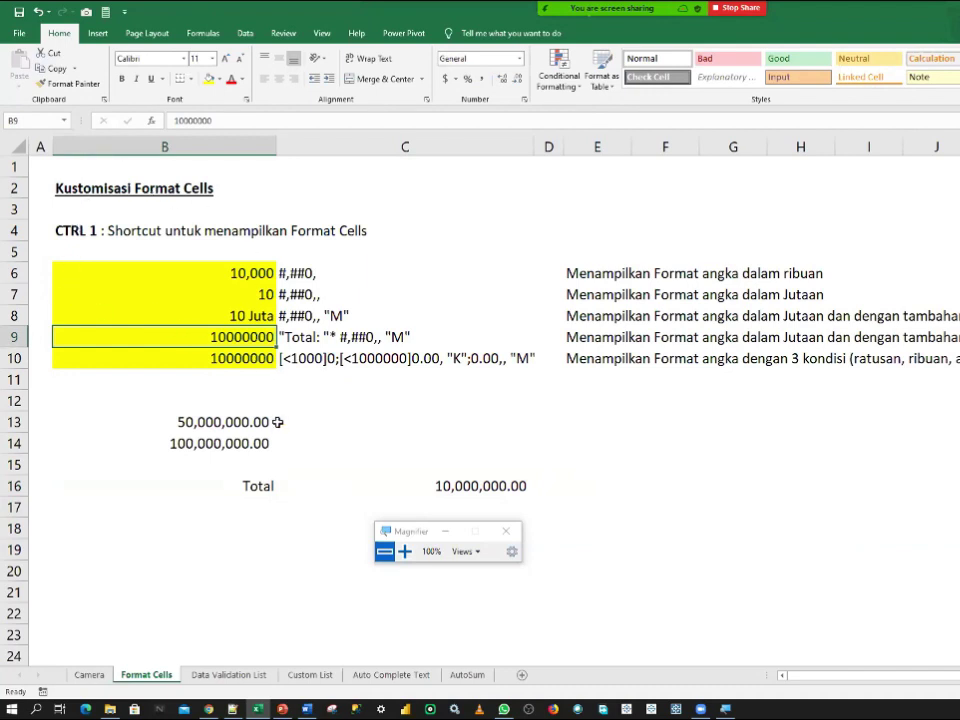
- Prefix "Total:" to the custom #,##0,, "M" format on B9 so it shows Total: 10 M
key("ctrl+1")
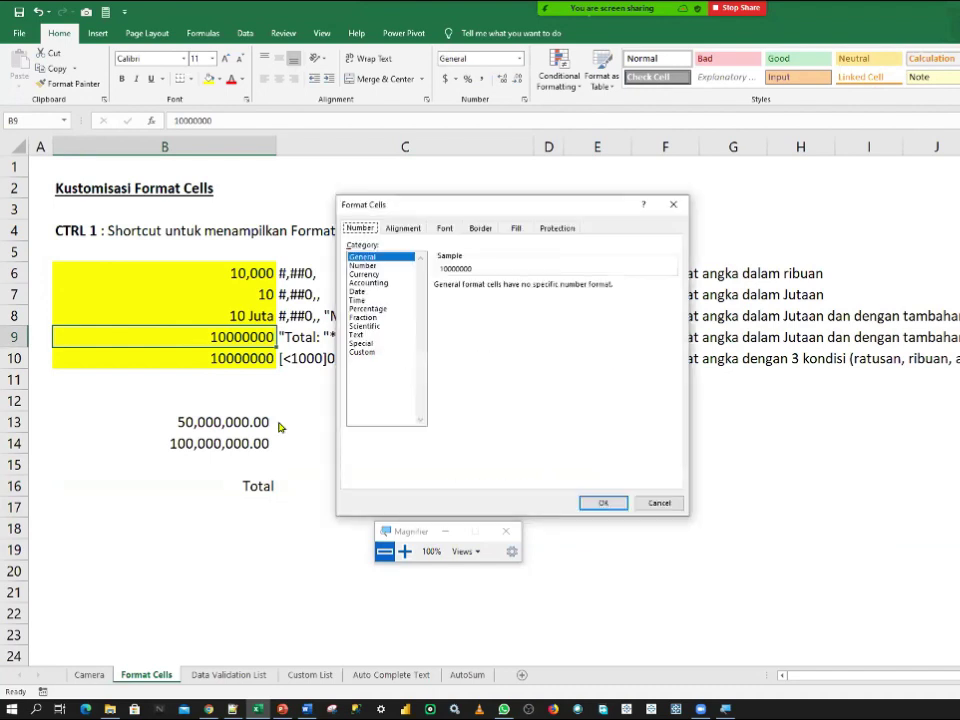
left_click(365, 353)
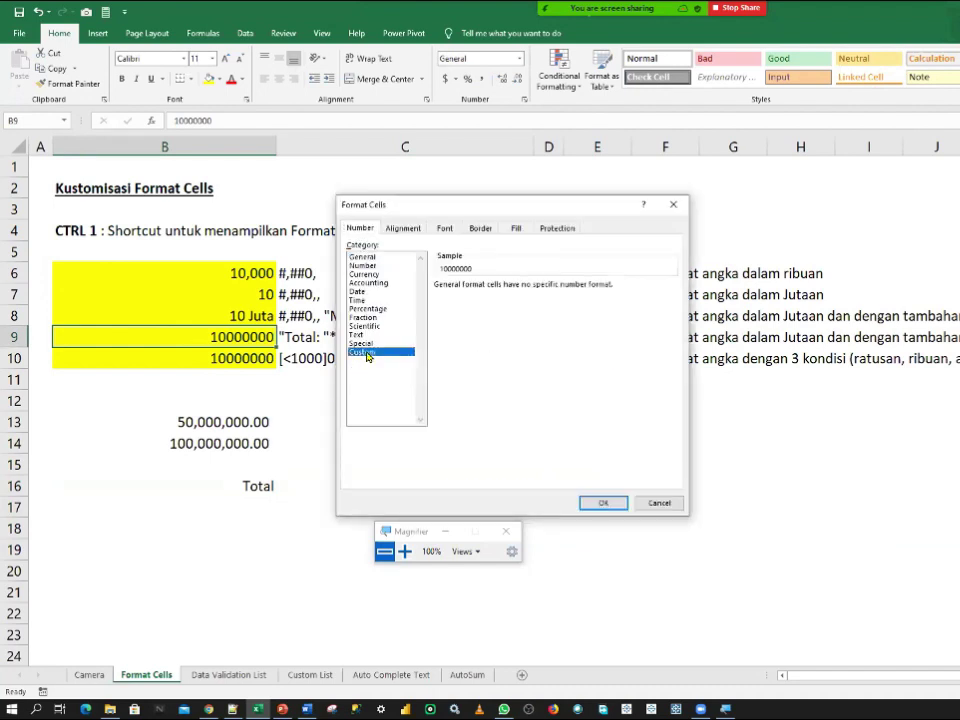
left_click(404, 551)
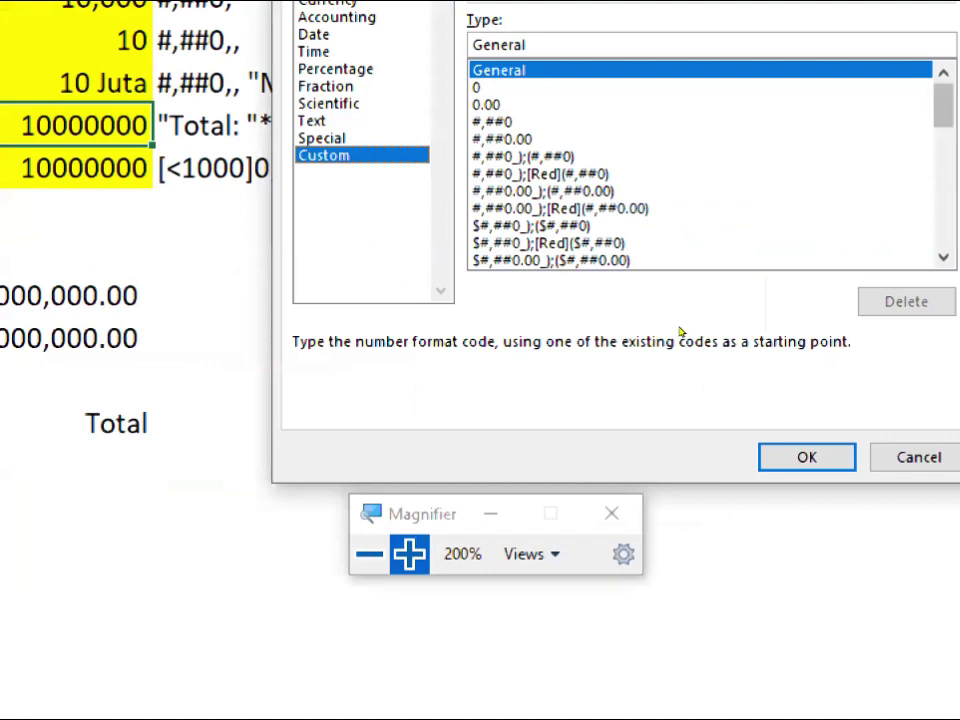
scroll(584, 440, "down", 10)
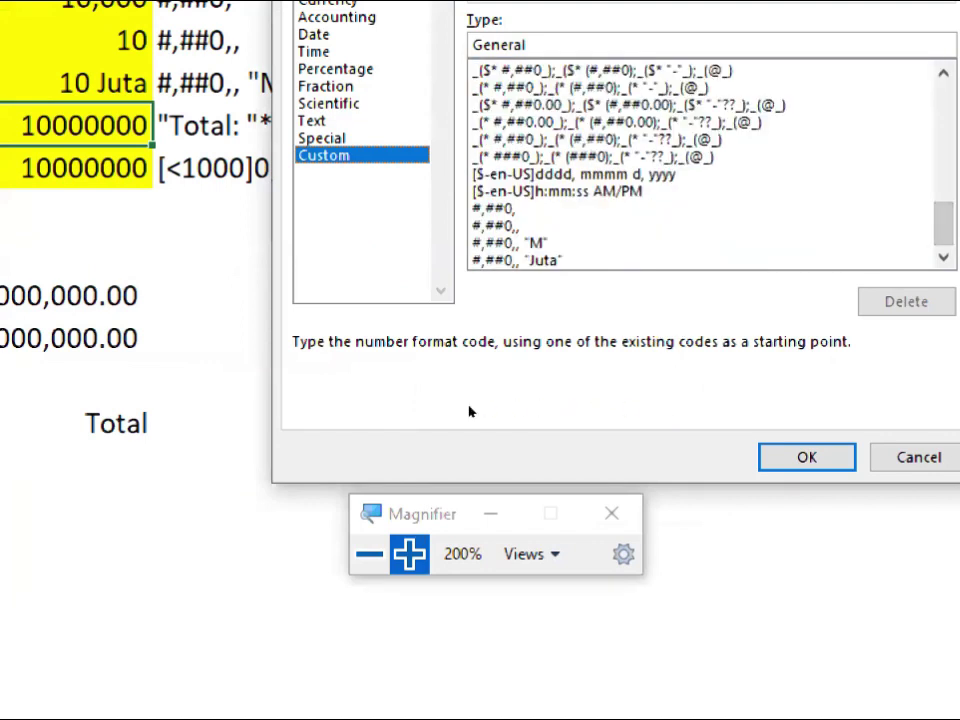
key("Down")
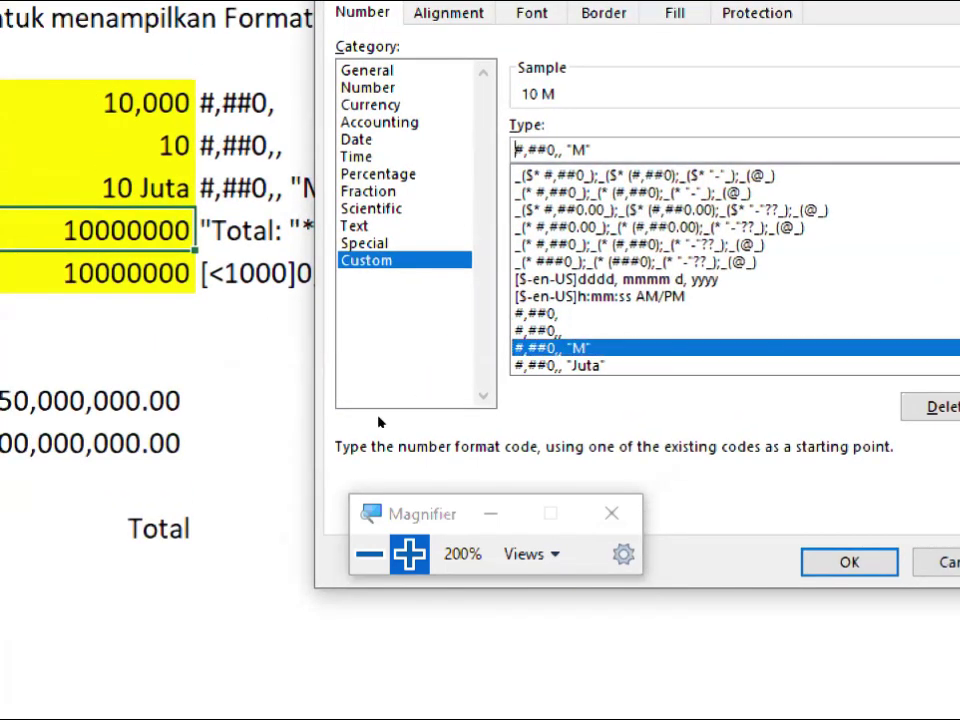
type("\"")
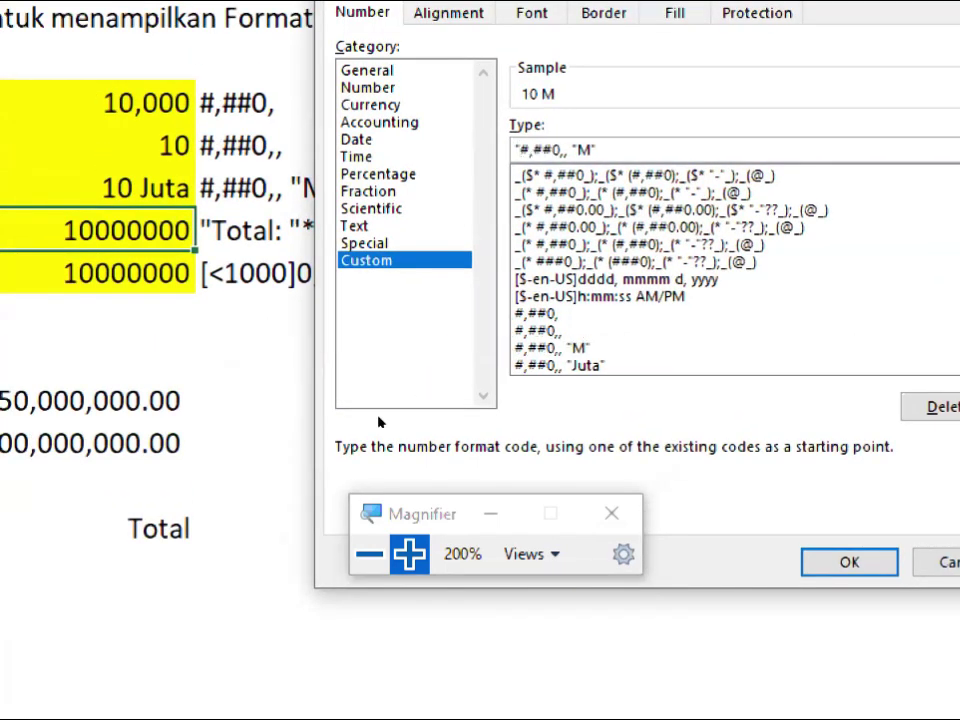
type("Total")
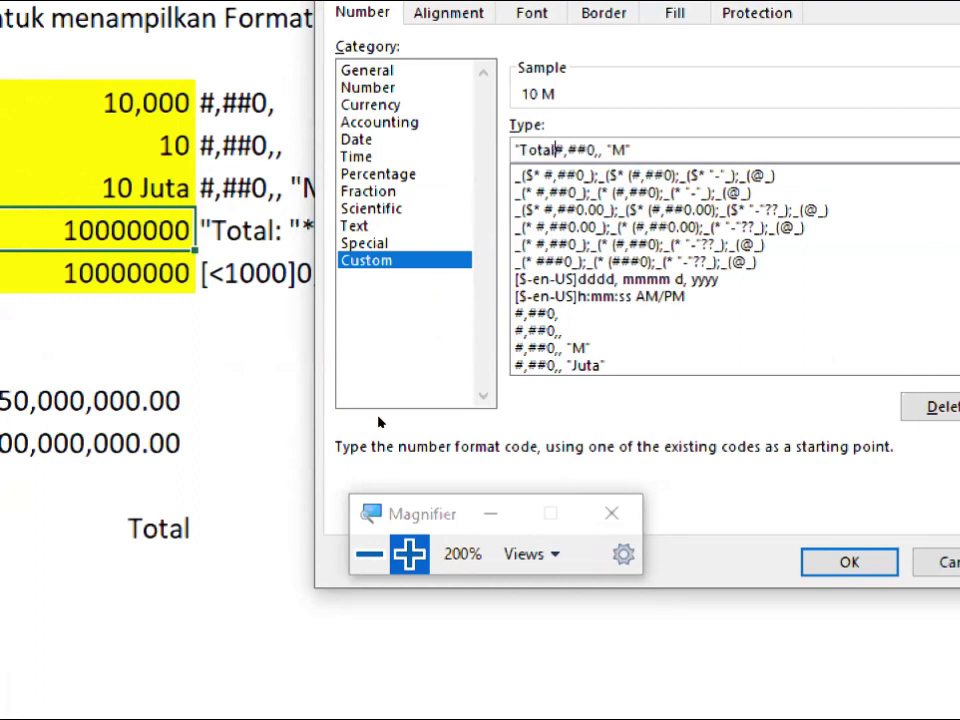
type(":\"")
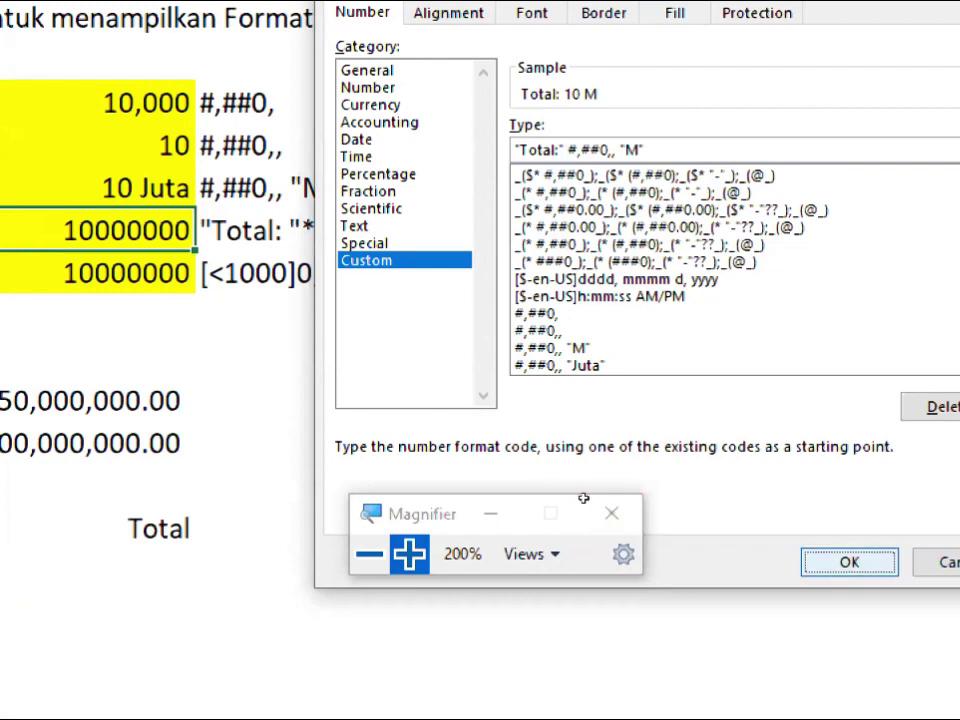
key("Return")
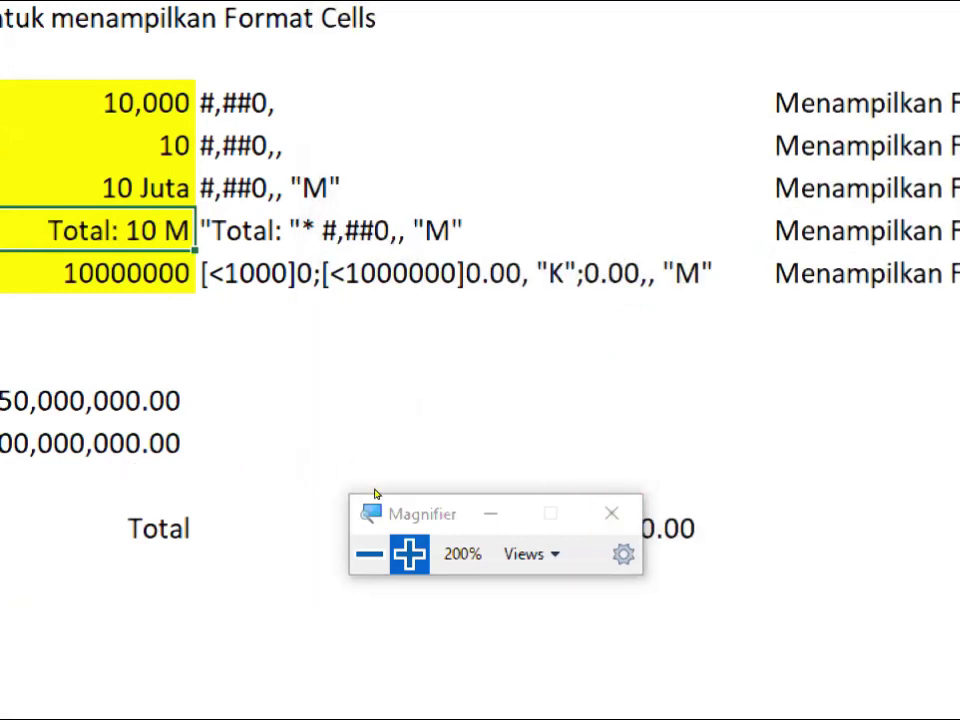
key("super+minus")
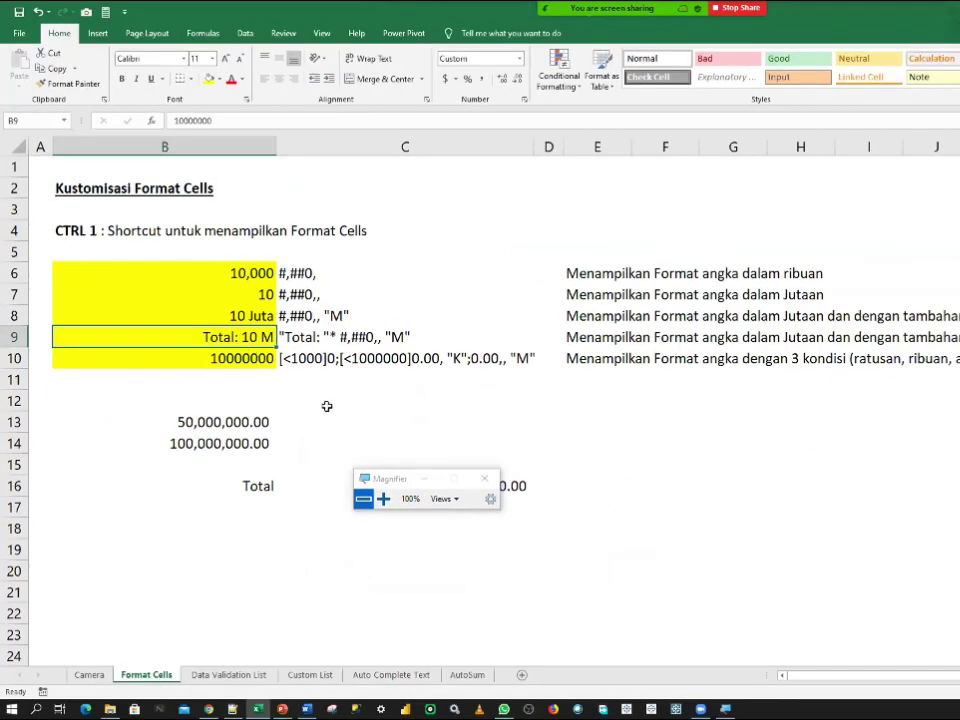
left_click(248, 358)
left_click(246, 338)
left_click(522, 422)
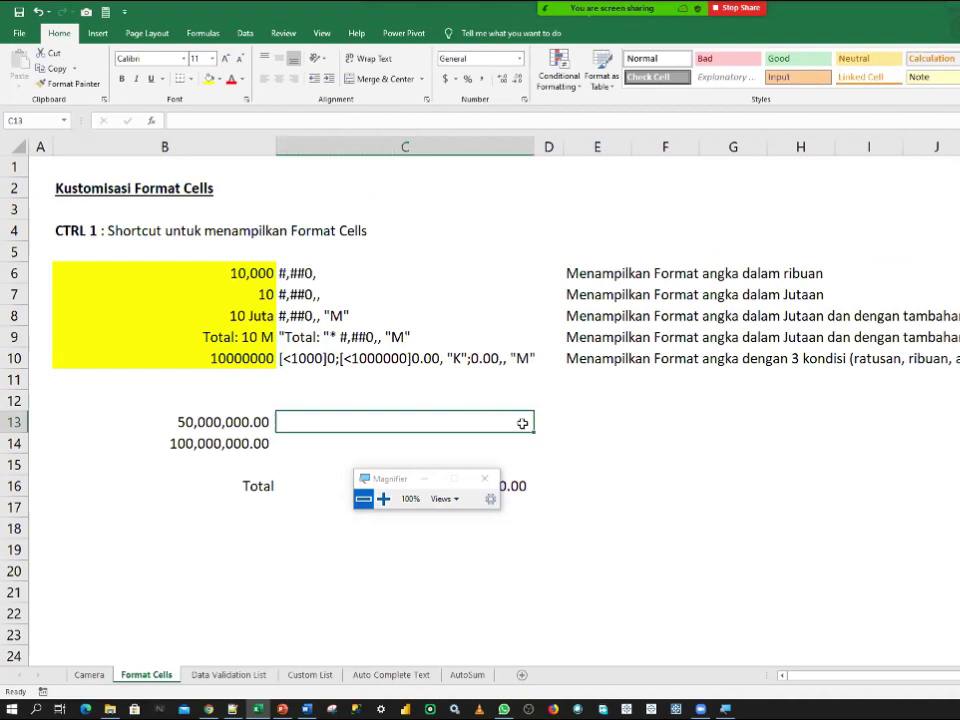
- Put an asterisk in E13 and the note Repeat in F13
left_click(623, 424)
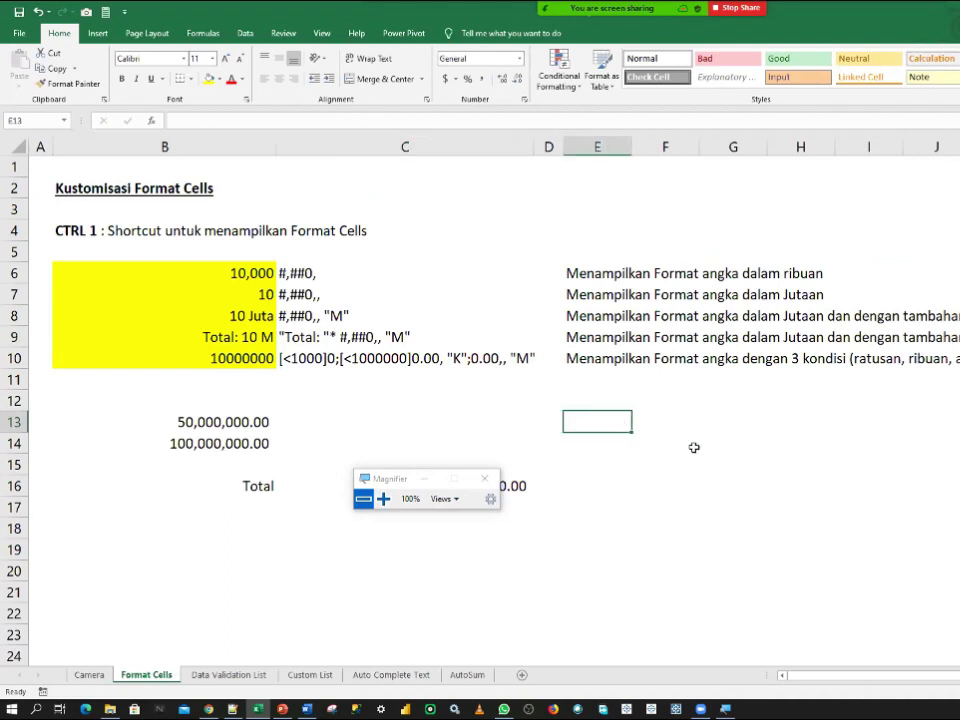
type("*")
key("Tab")
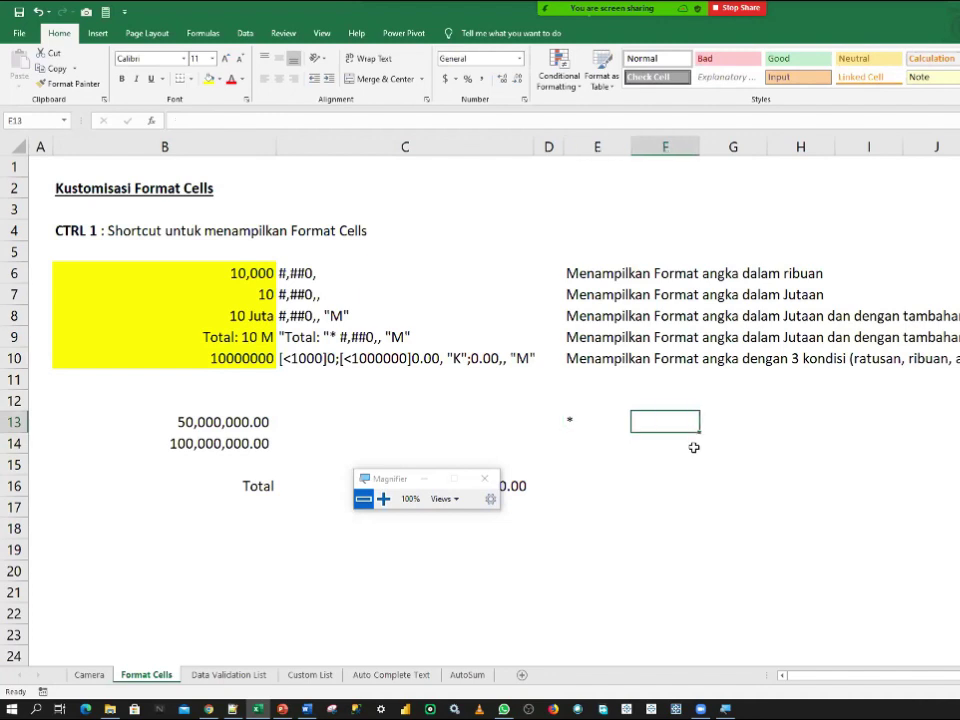
type("Repe")
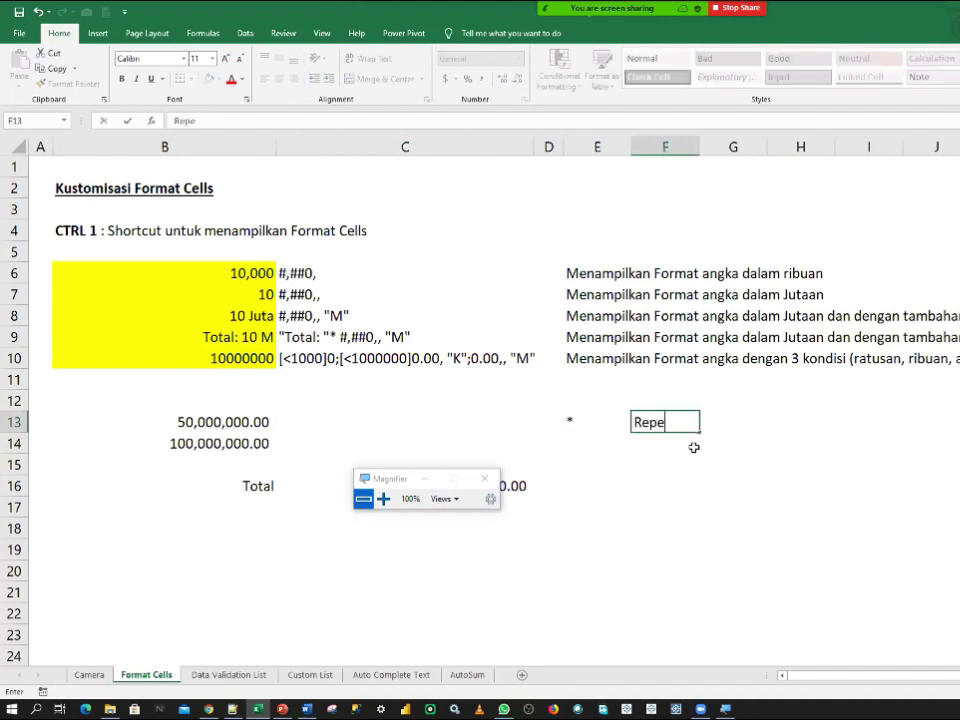
type("at")
key("Left")
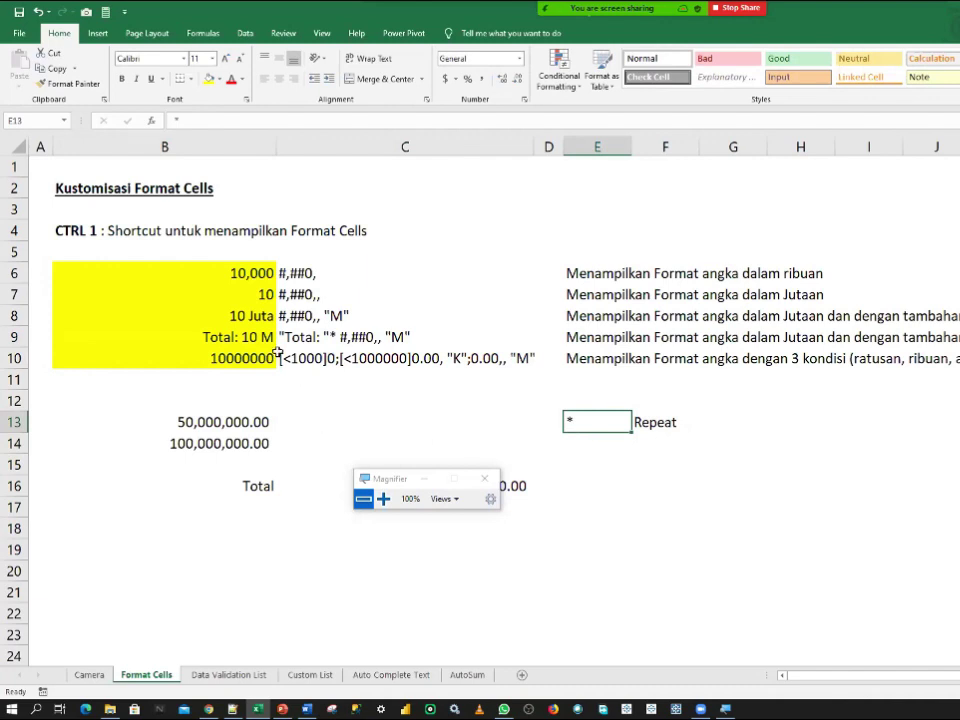
left_click(205, 338)
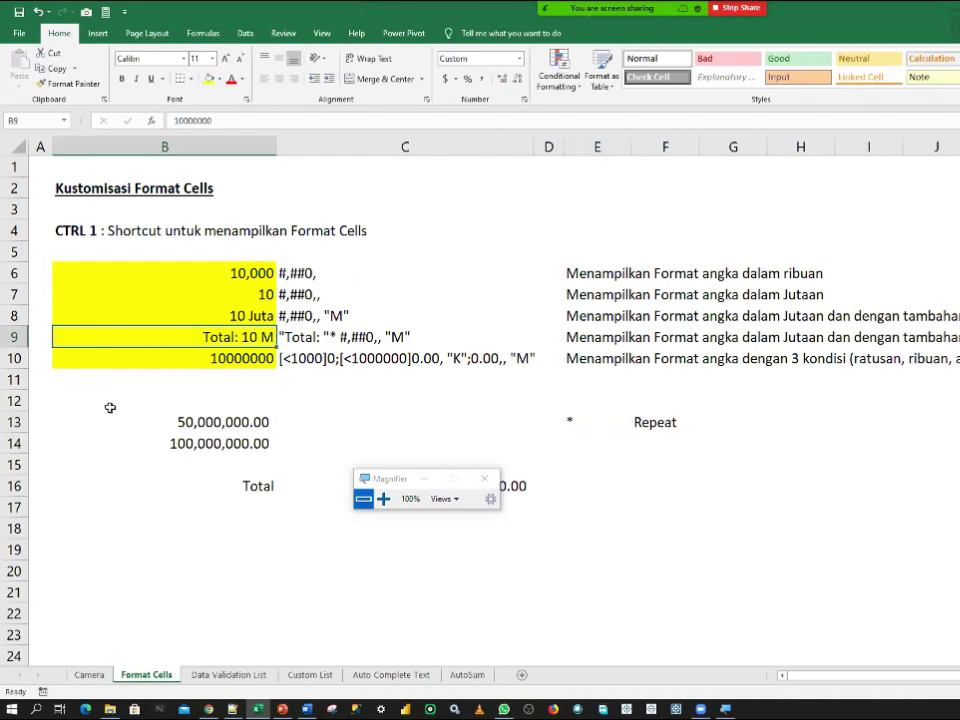
- Insert * after "Total:" in B9's custom code so spaces fill between Total: and 10 M
key("ctrl+1")
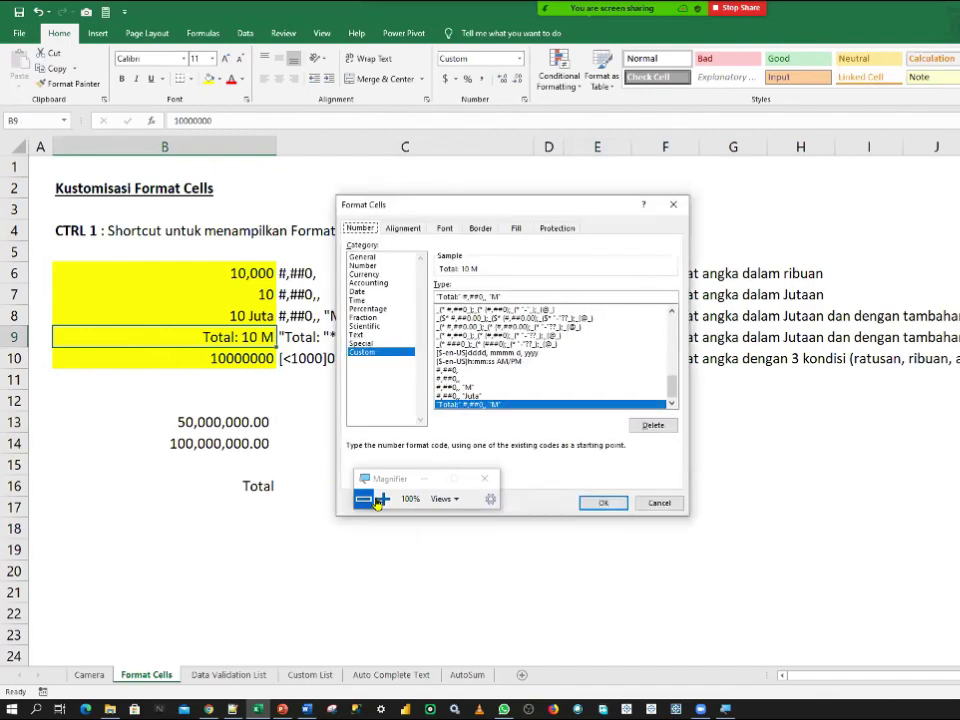
left_click(381, 499)
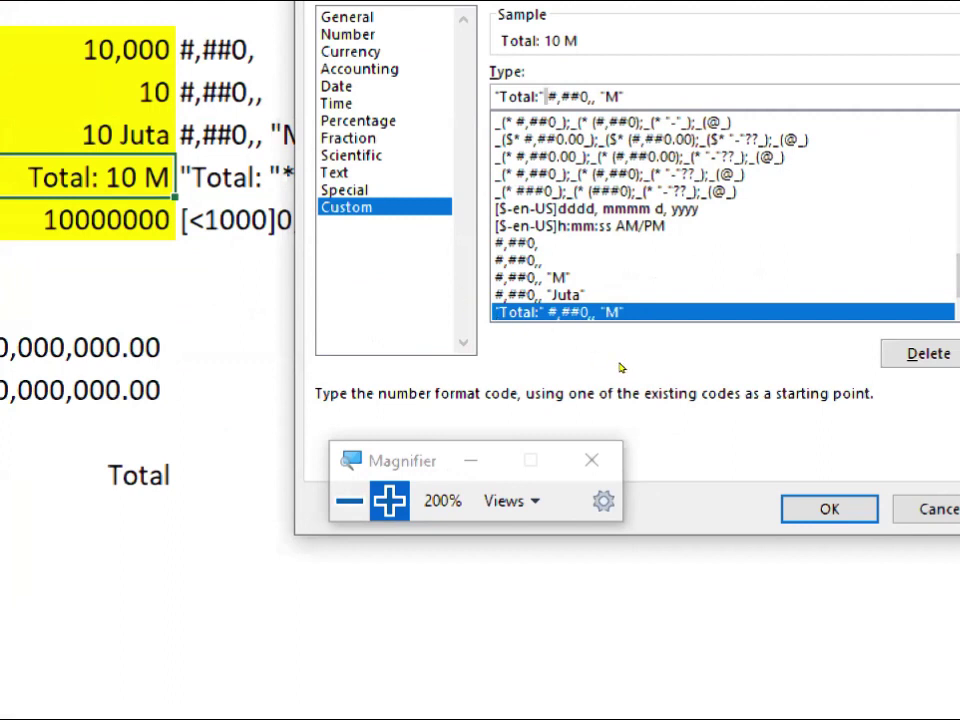
key("Left")
type("*")
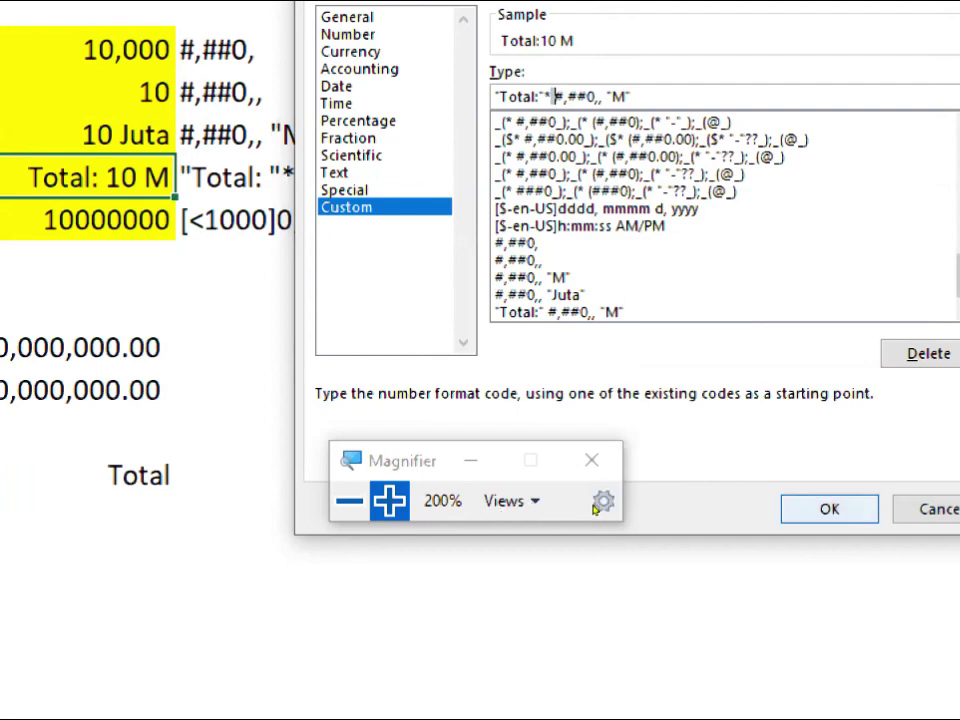
key("Return")
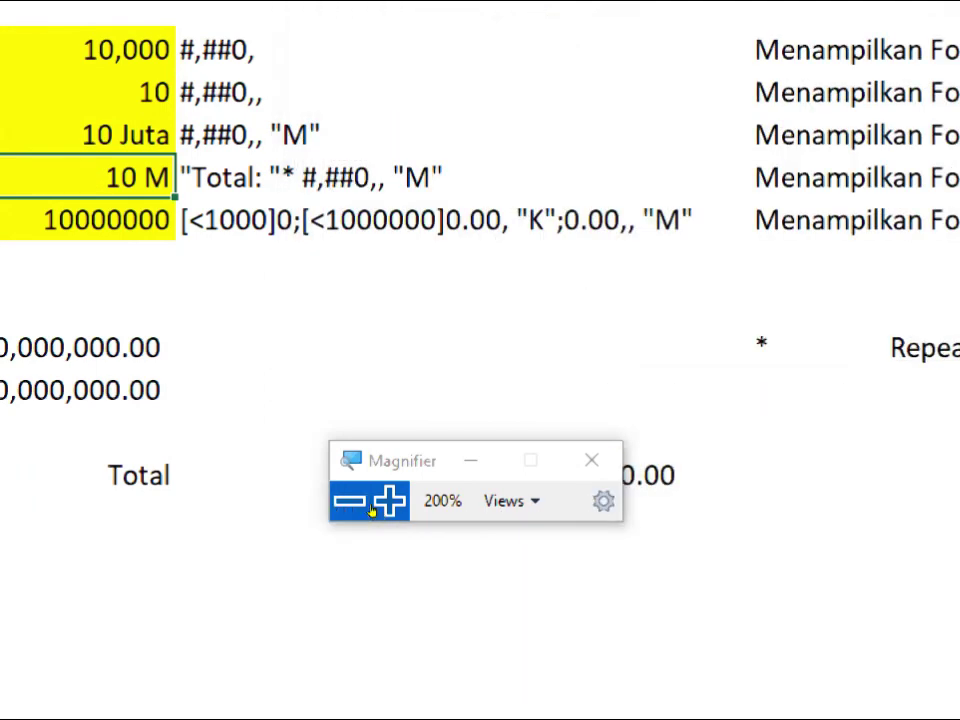
left_click(370, 510)
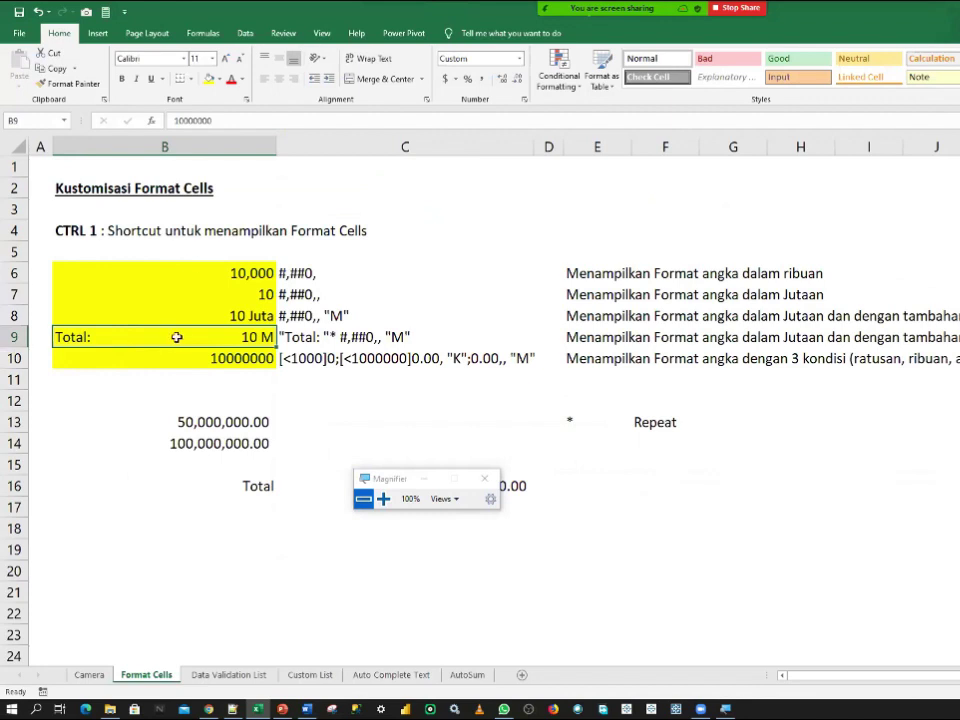
- Drag column B wider and back narrower to see the padding stretch, then reopen B9's Format Cells
mouse_move(277, 148)
left_mouse_down()
mouse_move(168, 147)
mouse_move(575, 147)
left_mouse_up()
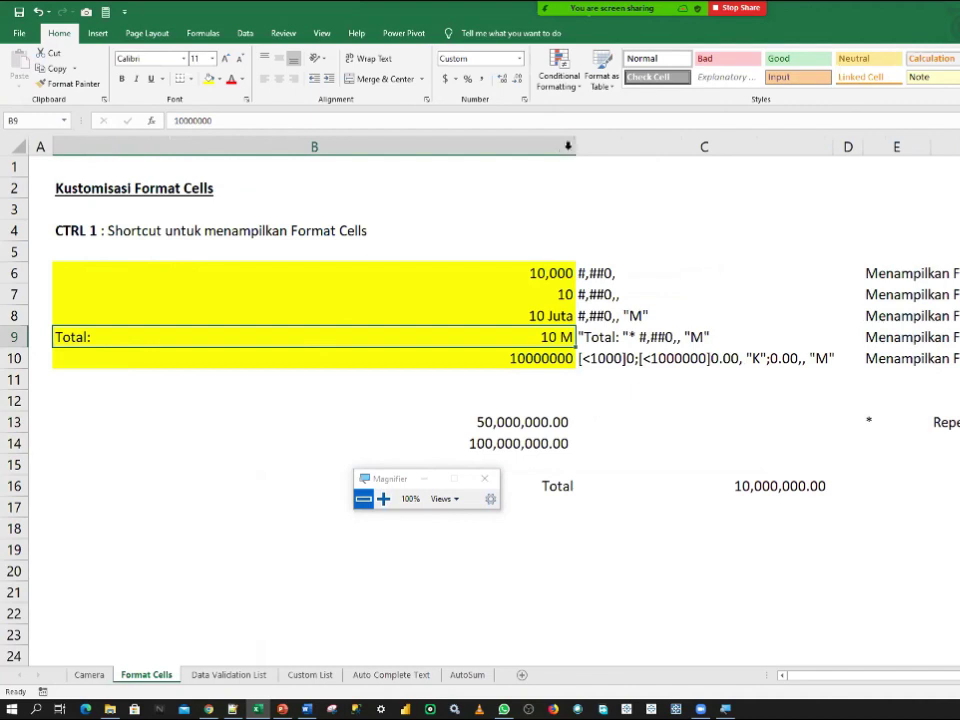
mouse_move(574, 147)
left_mouse_down()
mouse_move(404, 158)
mouse_move(285, 180)
mouse_move(270, 150)
left_mouse_up()
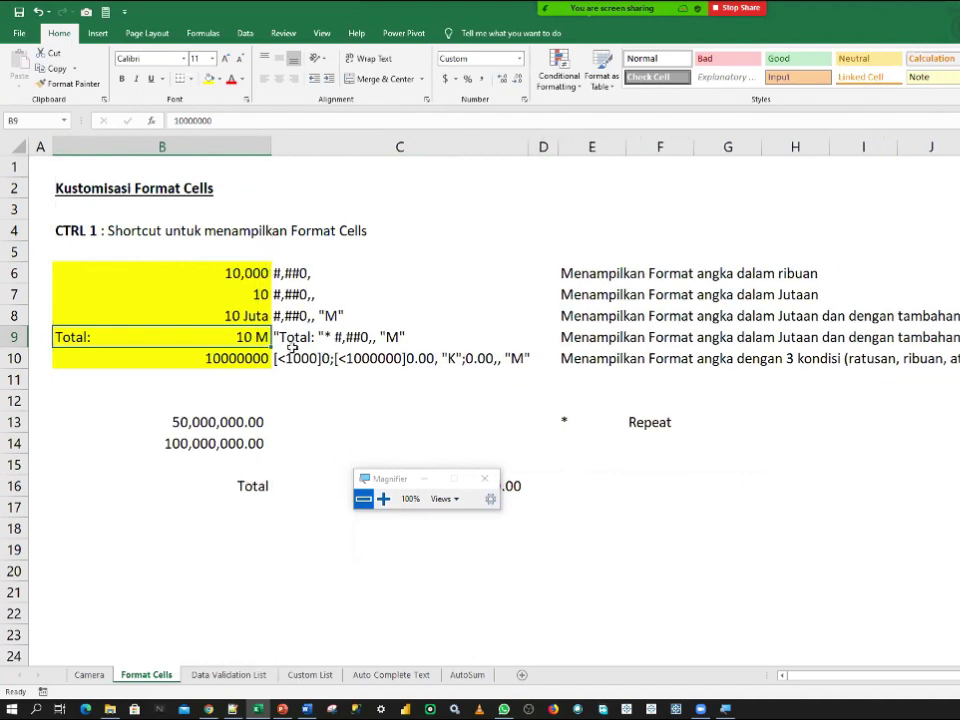
left_click(329, 339)
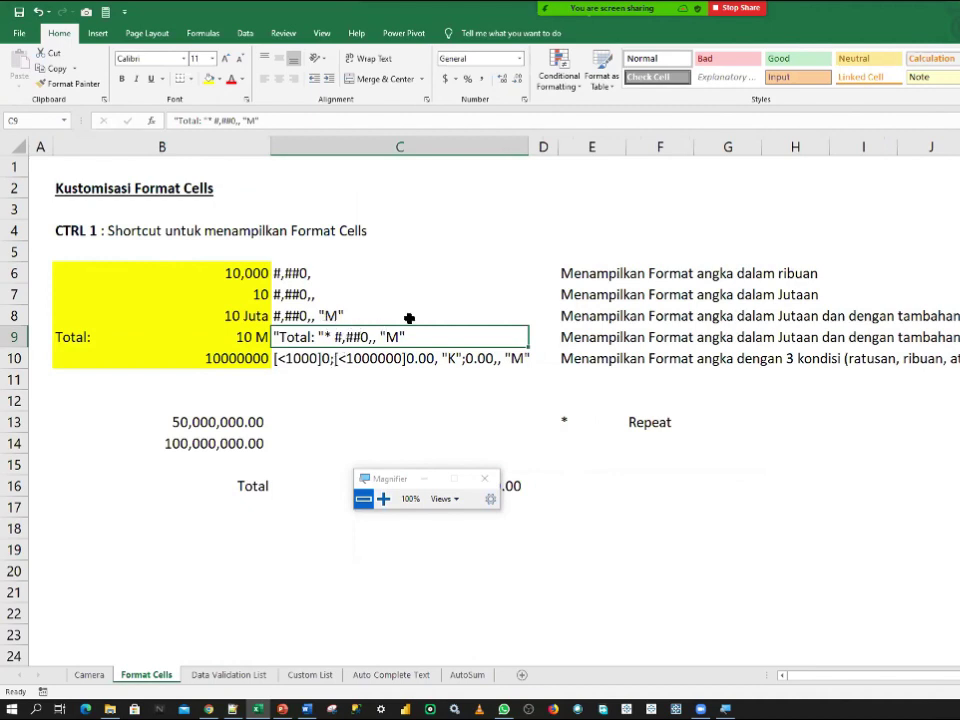
left_click(135, 334)
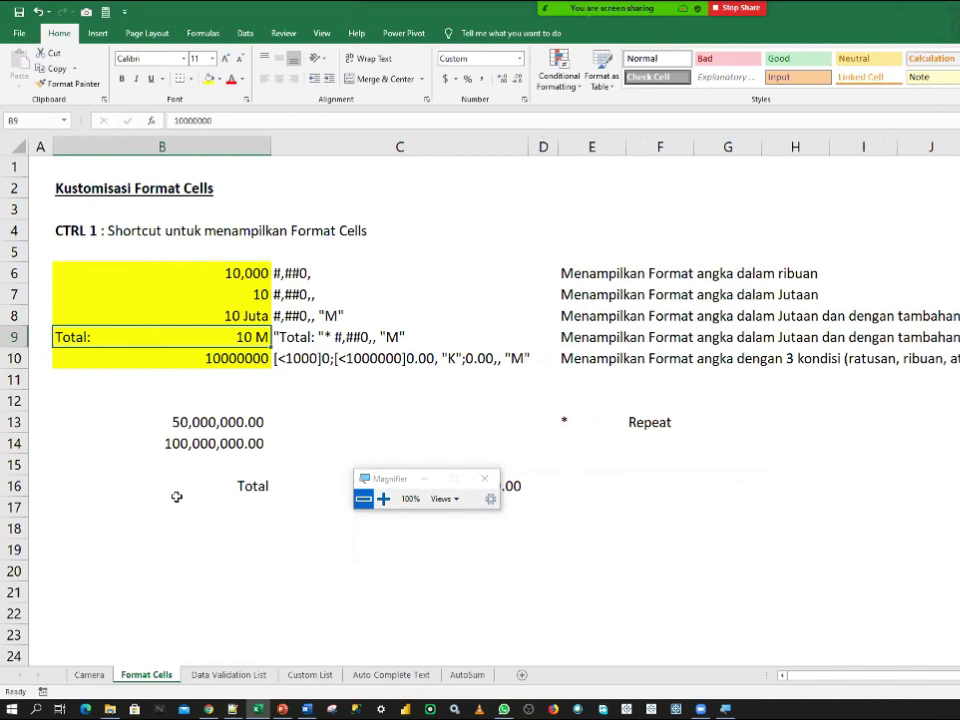
key("ctrl+1")
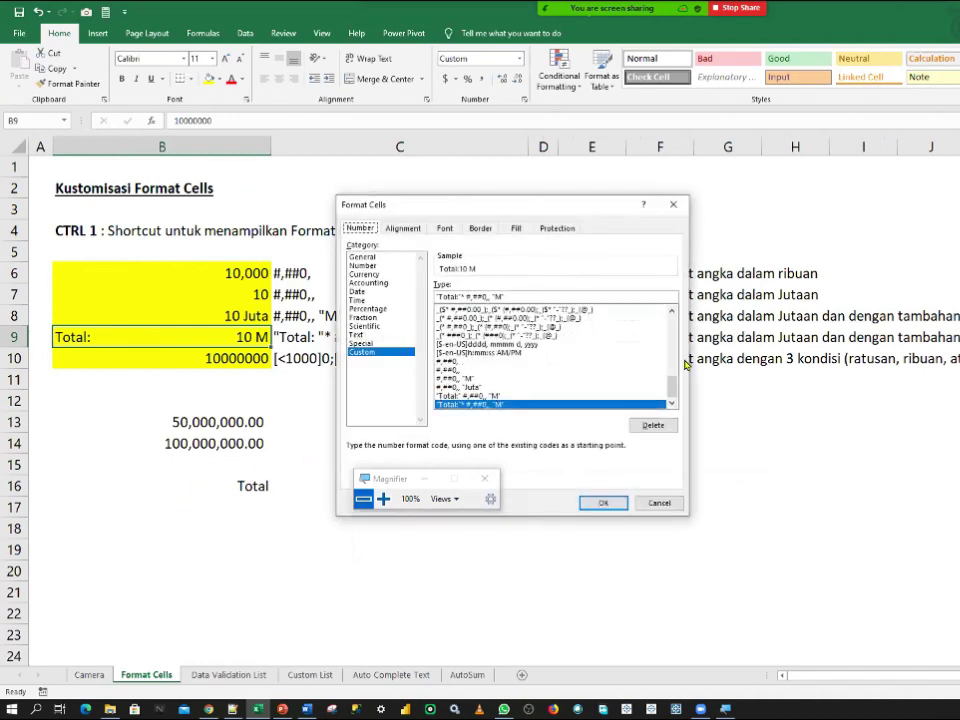
- Replace the space after * with a period so dots fill B9's gap
left_click(383, 499)
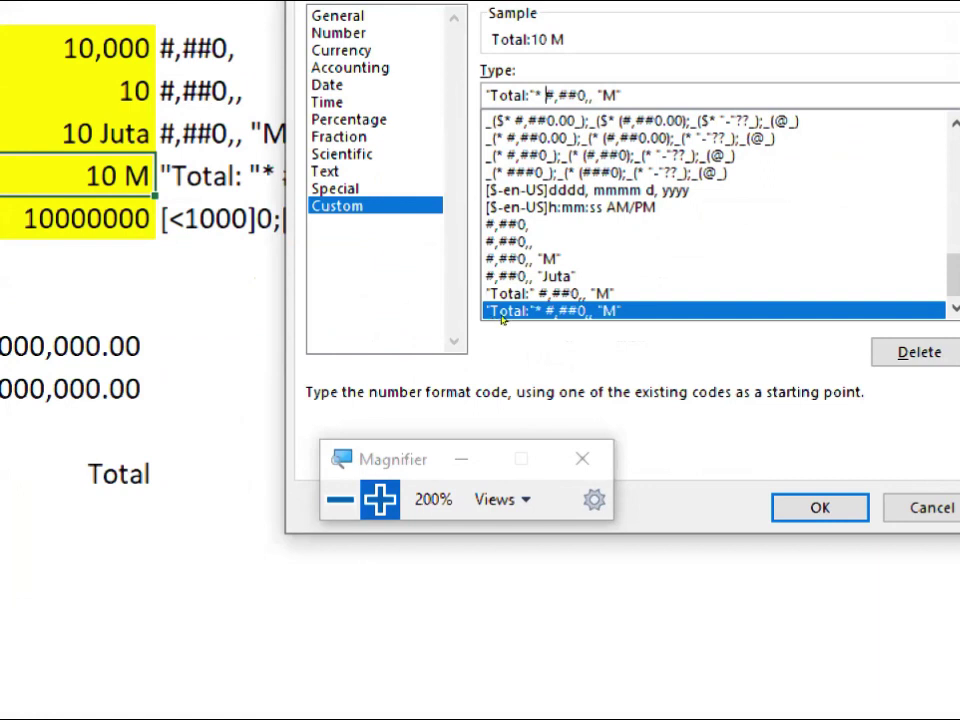
key("BackSpace")
type(".")
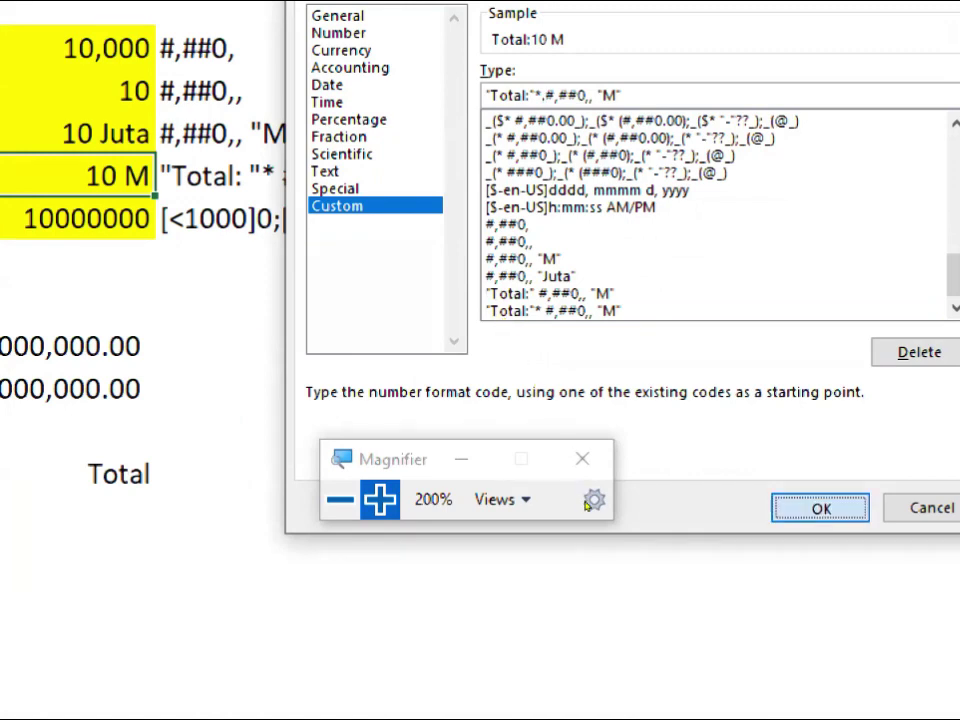
key("Return")
left_click(340, 499)
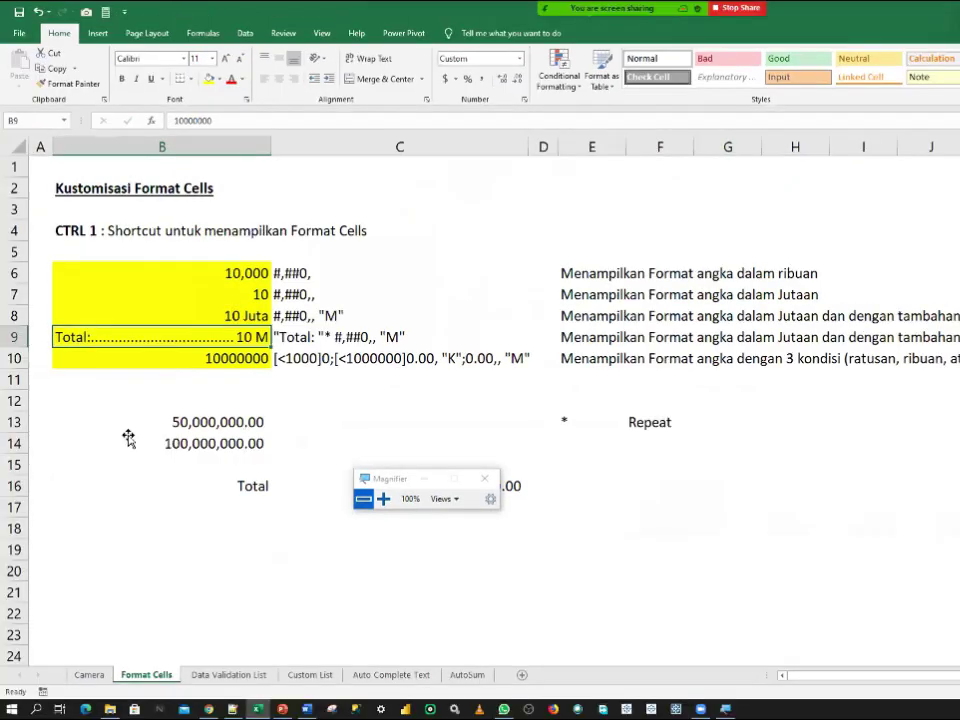
left_click(128, 424)
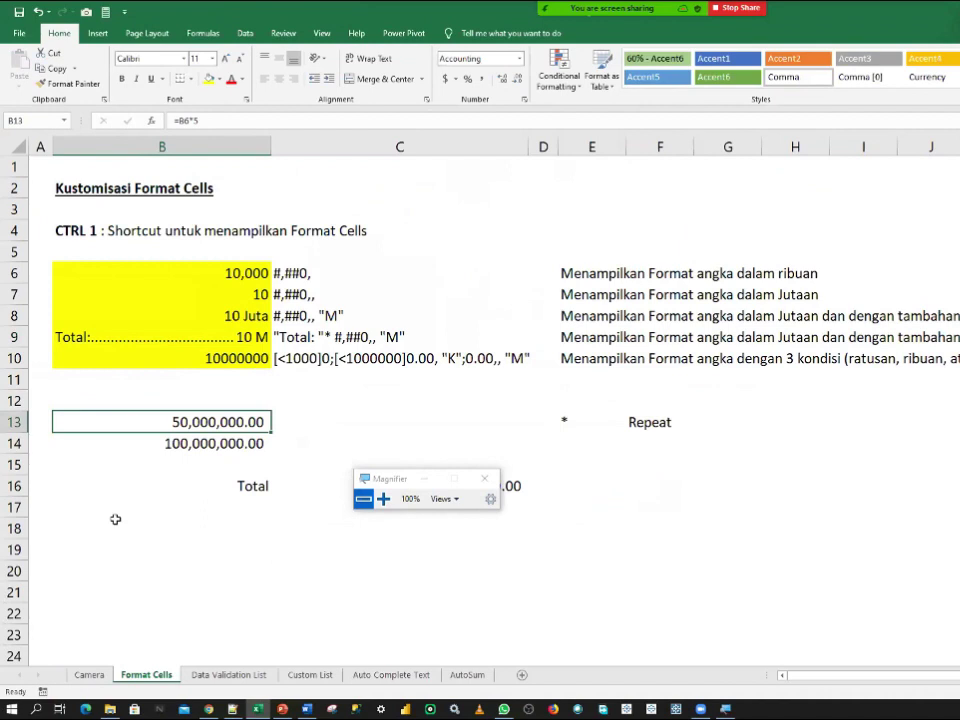
left_click(132, 401)
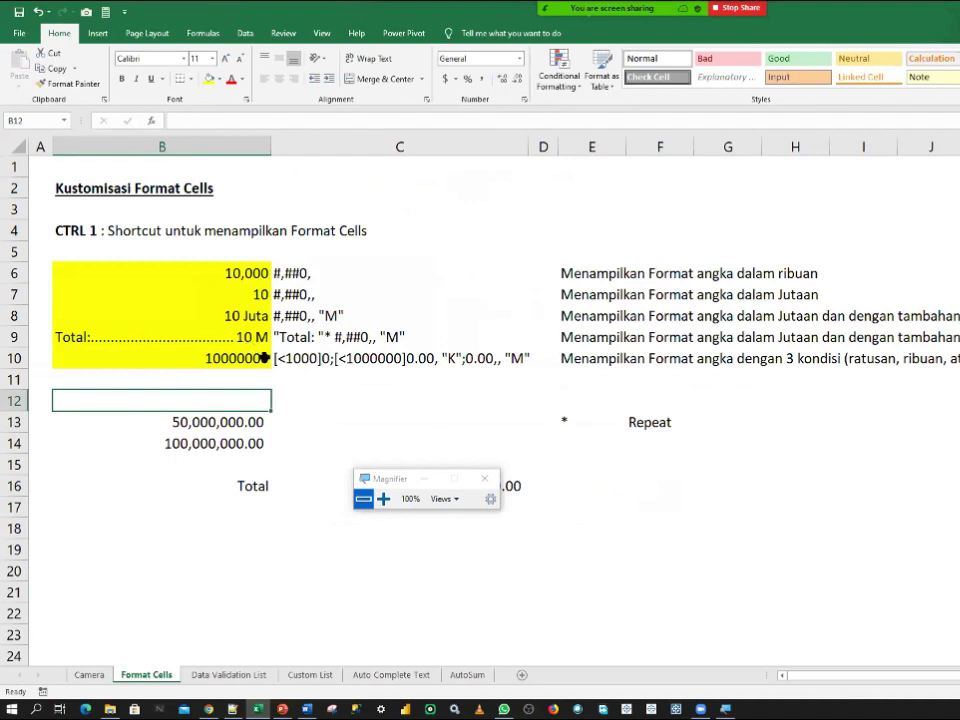
- Change B9's fill character to underscore, giving the code "Total:"*_#,##0,, "M"
left_click(167, 338)
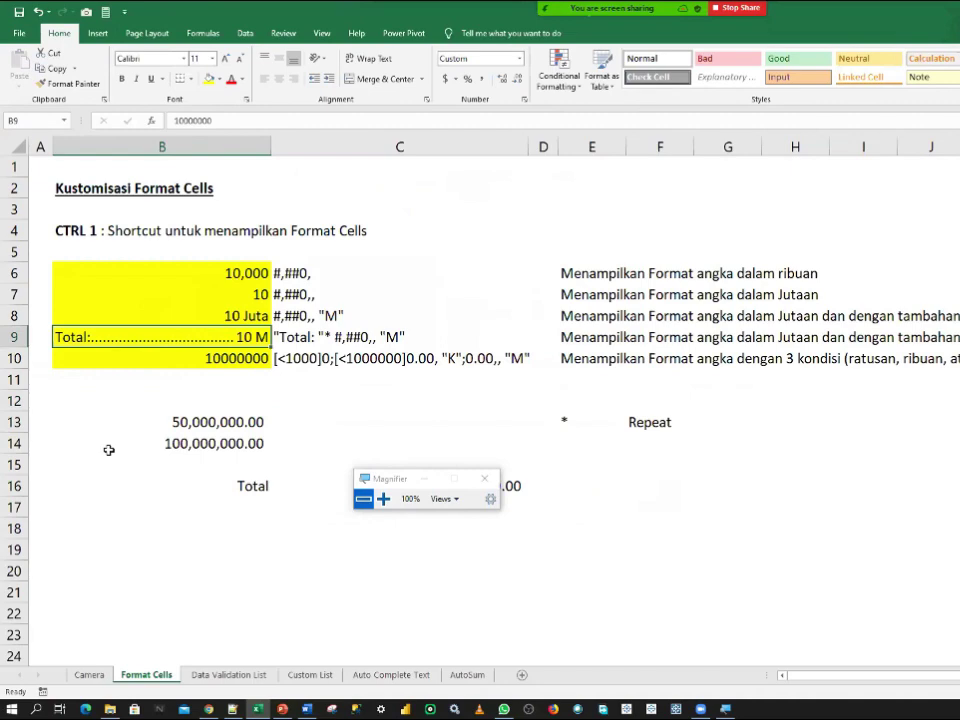
key("ctrl+1")
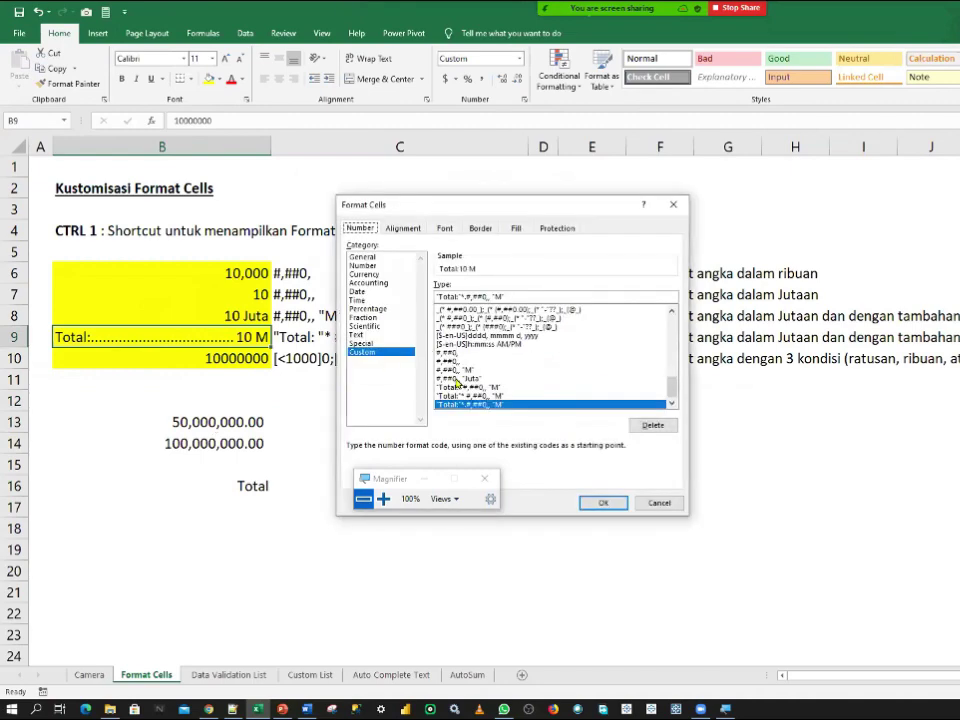
left_click(385, 497)
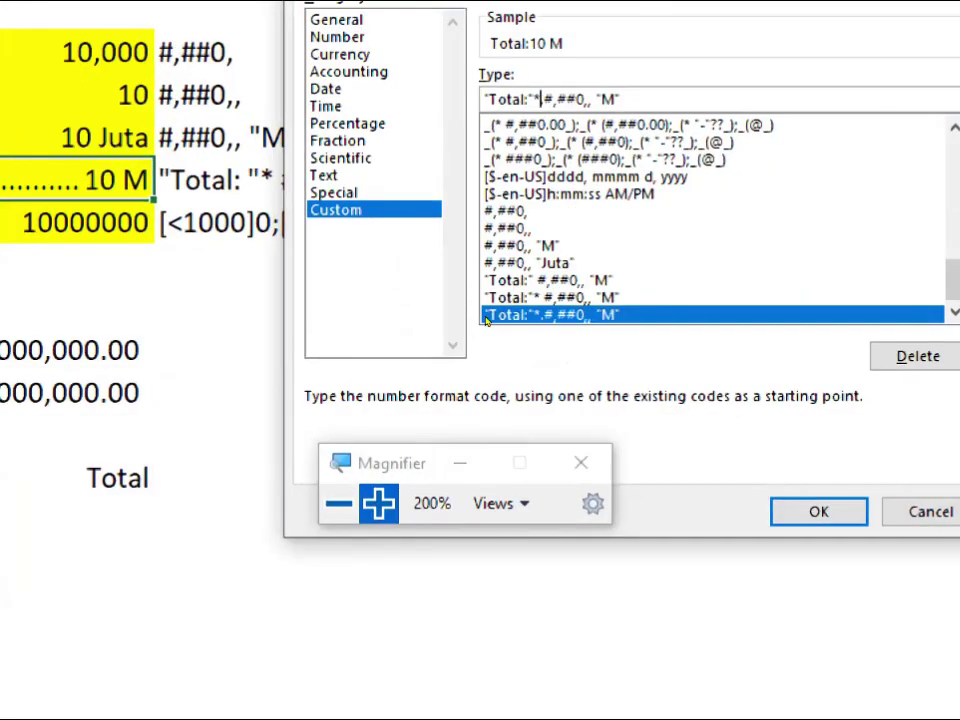
type("_")
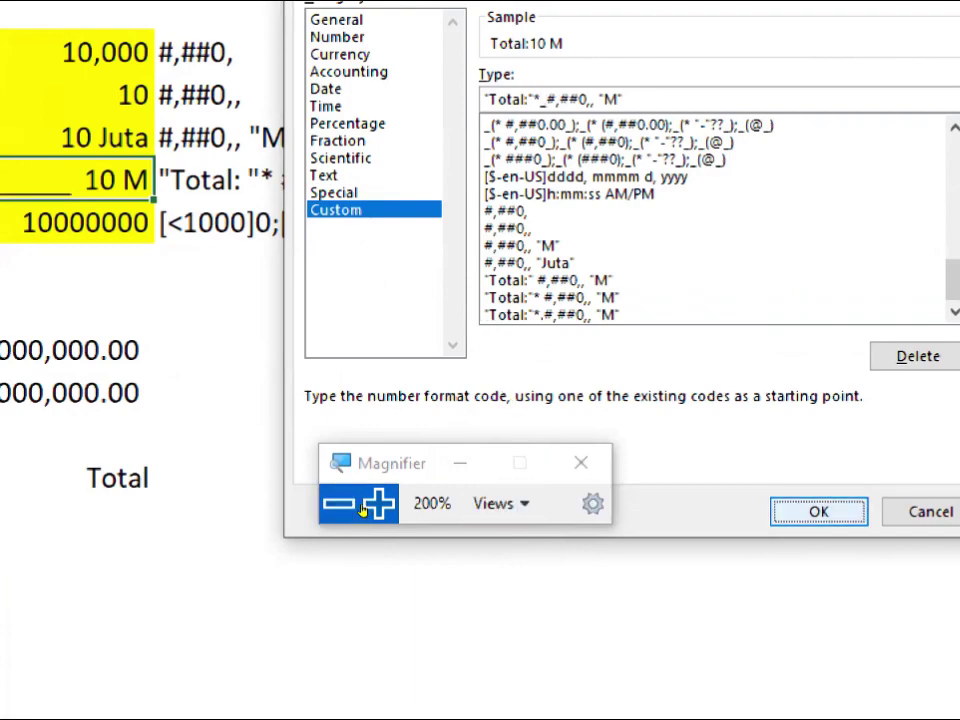
key("Return")
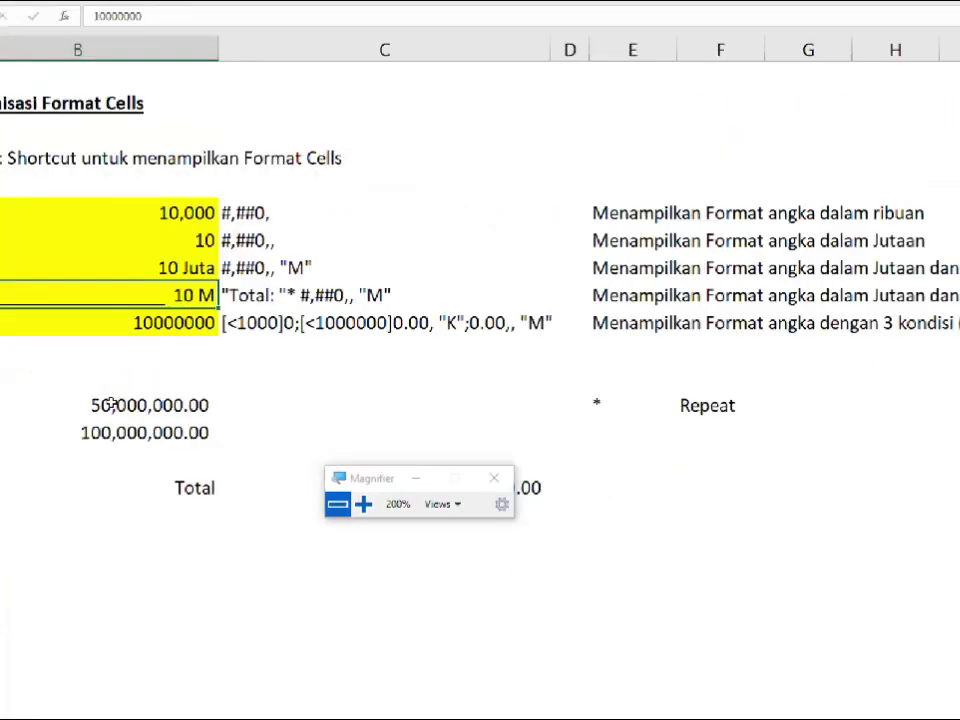
key("super+minus")
left_click(111, 402)
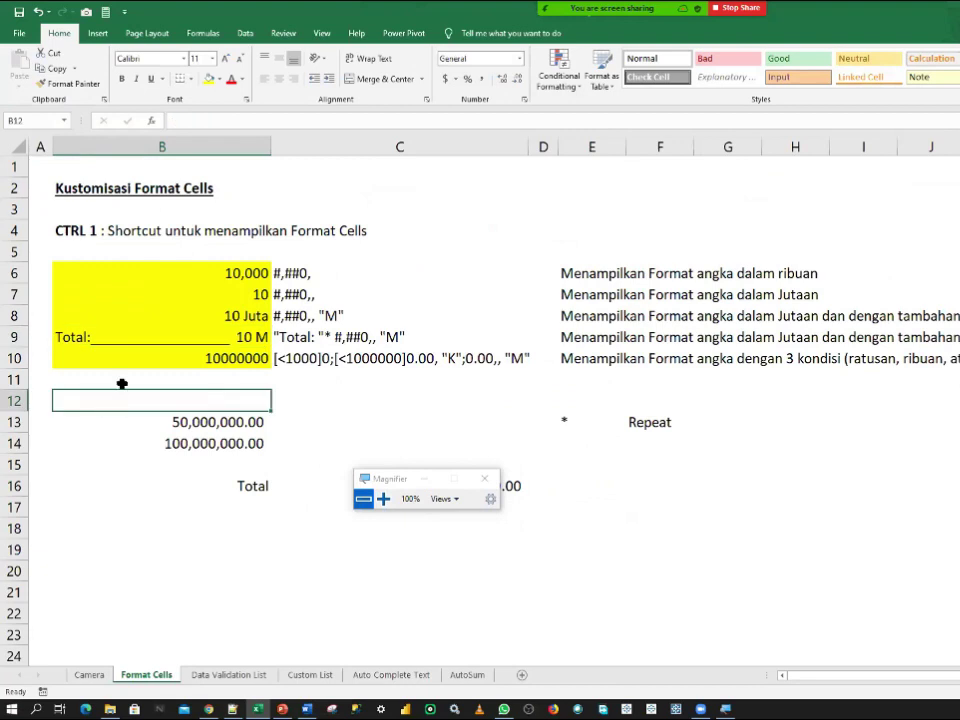
left_click(146, 333)
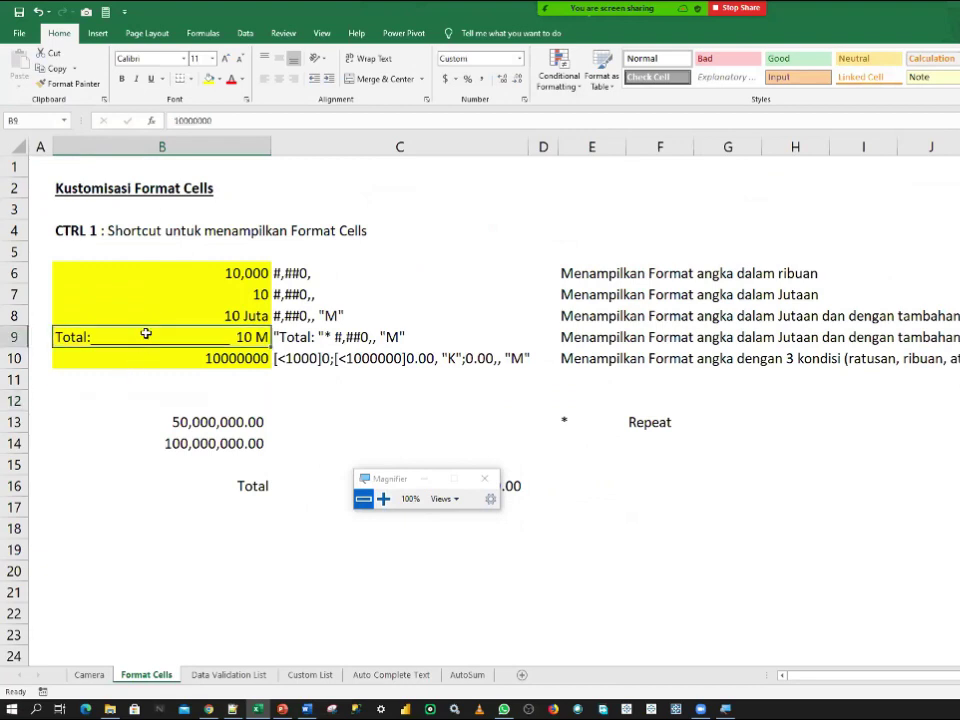
left_click(129, 382)
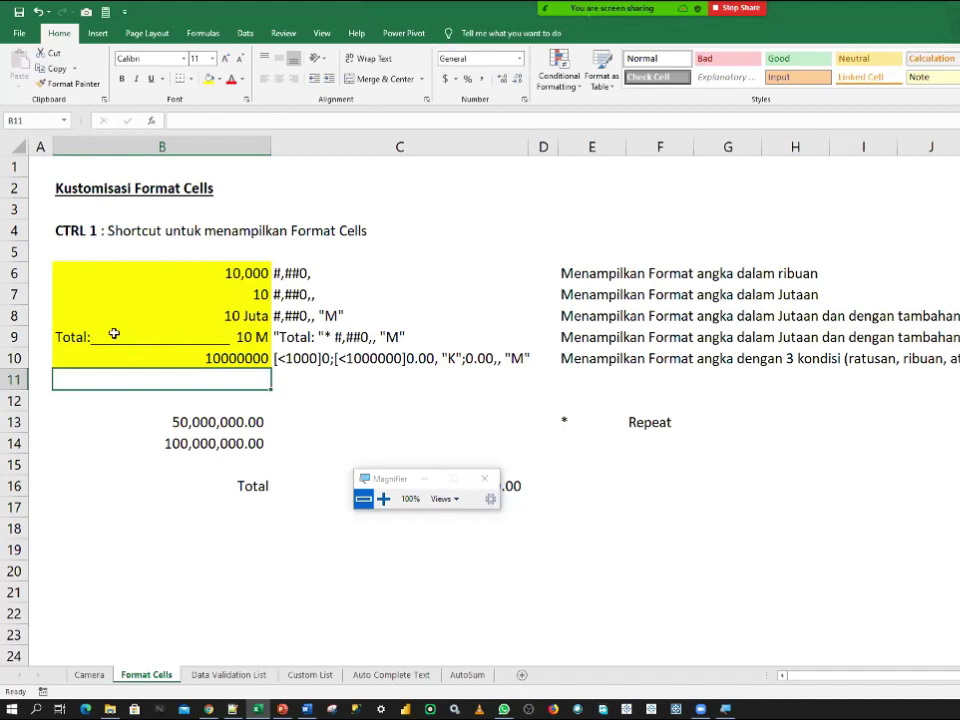
left_click(153, 337)
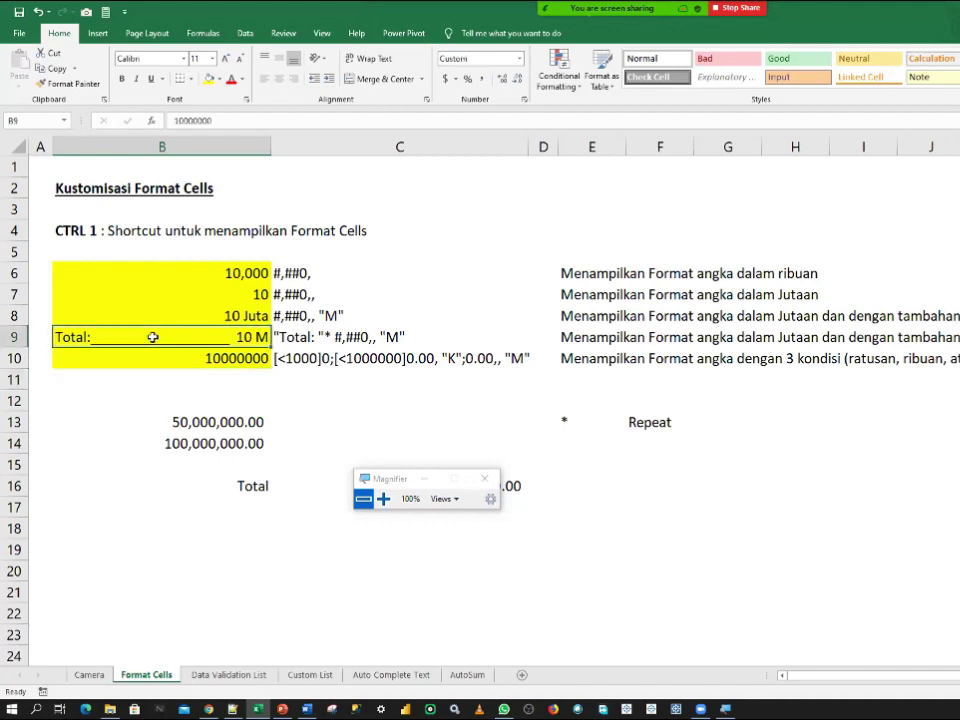
left_click(103, 398)
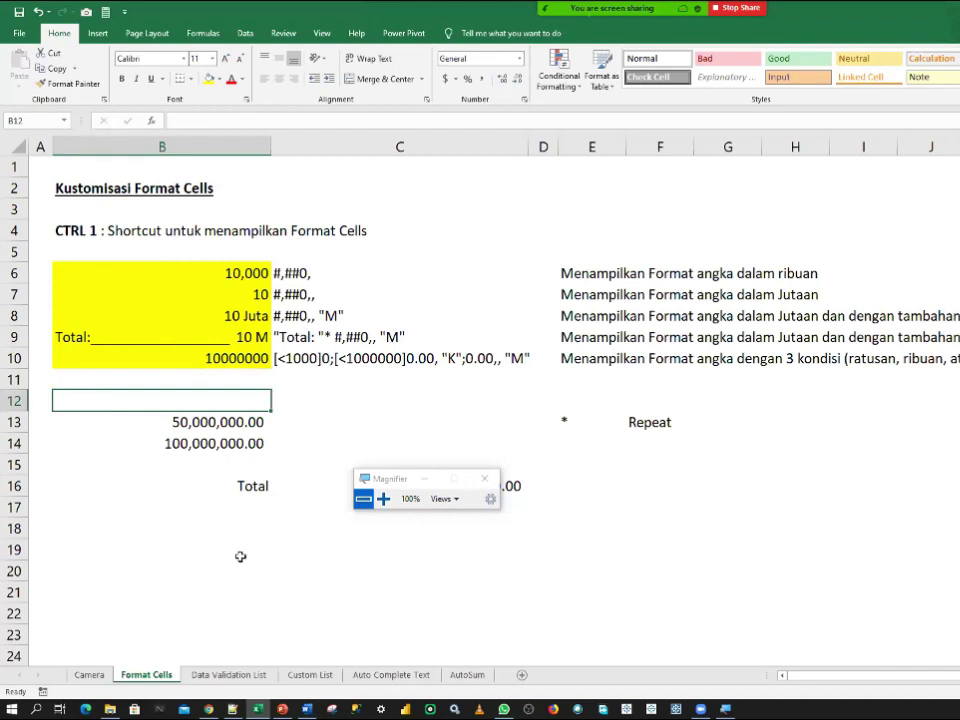
left_click(189, 336)
left_click(143, 395)
left_click(134, 378)
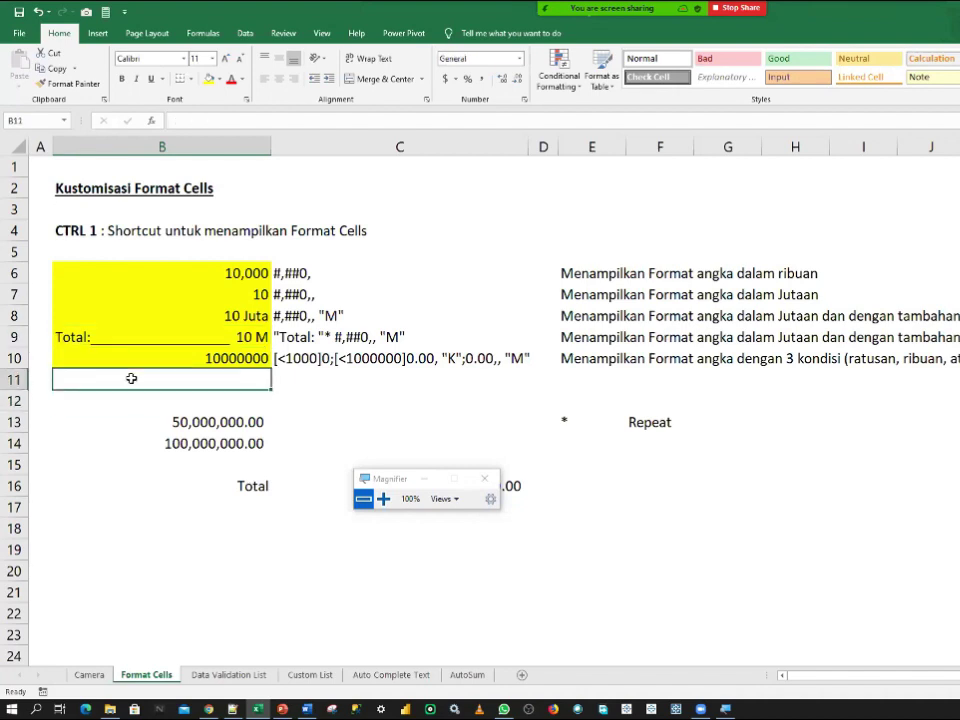
left_click(115, 403)
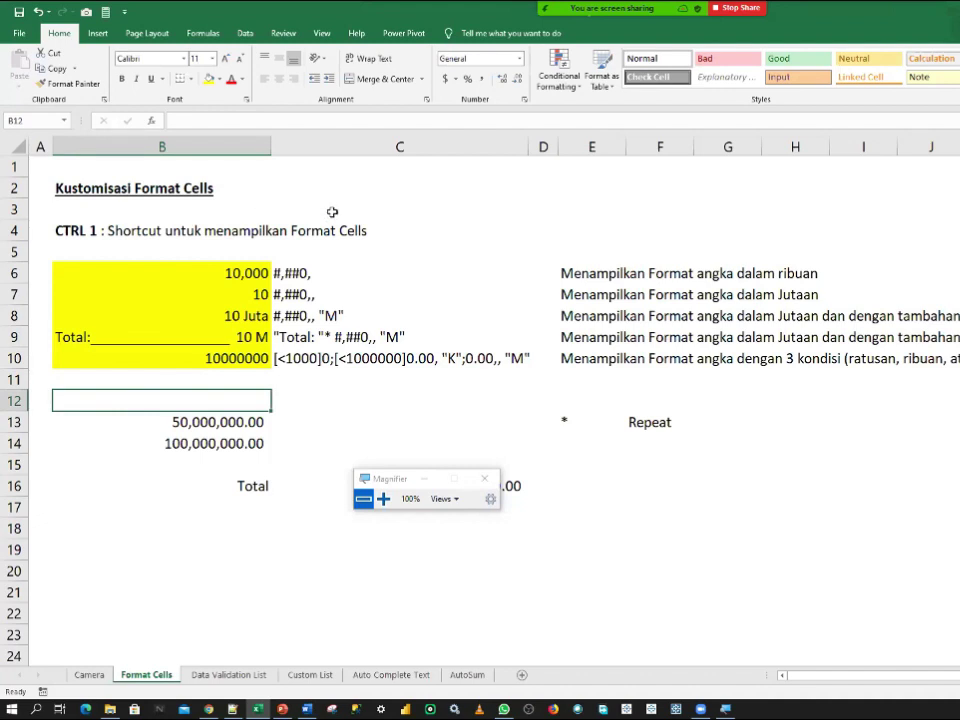
left_click(328, 294)
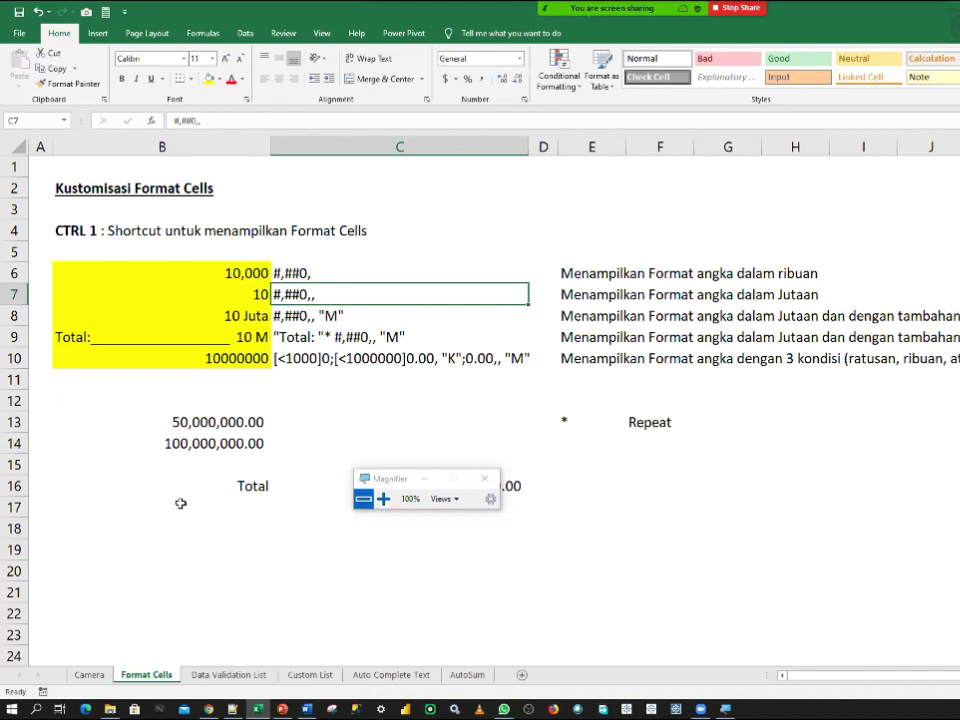
left_click(44, 166)
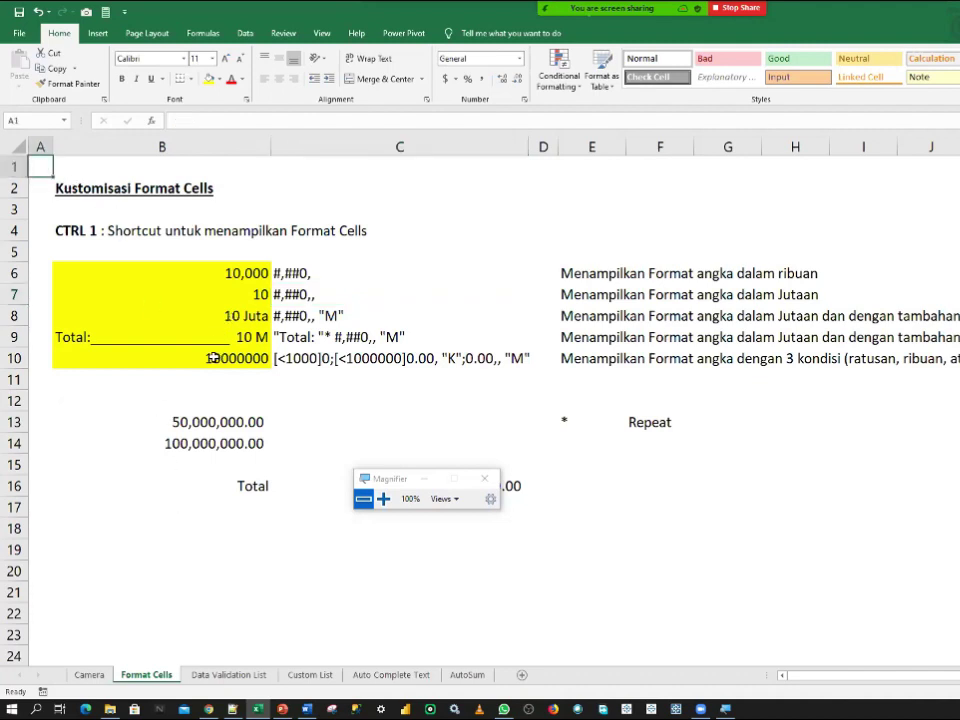
left_click(206, 358)
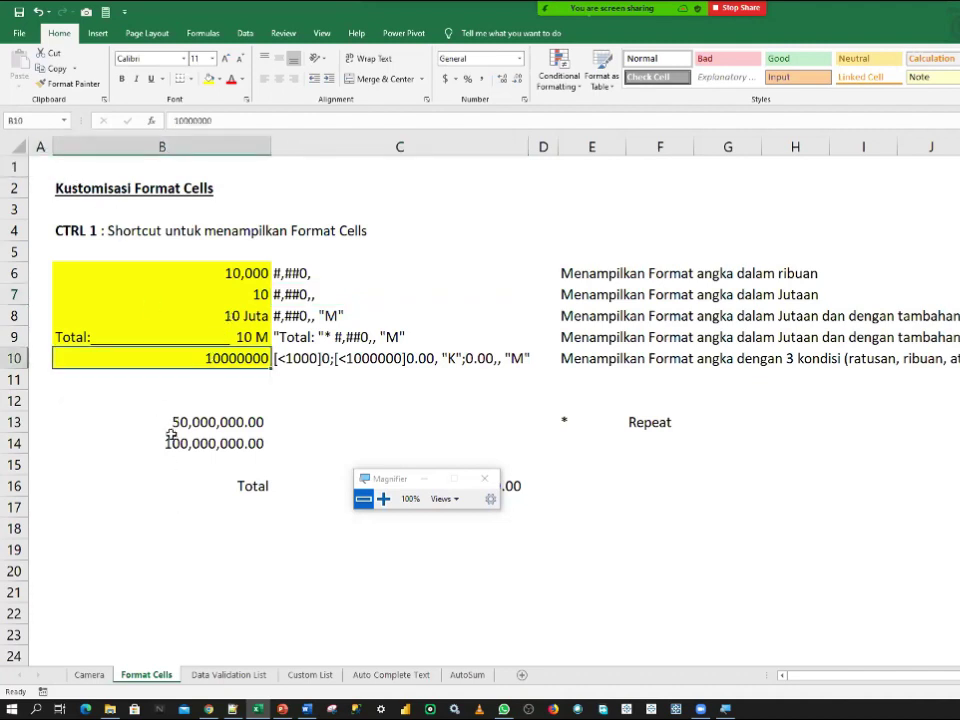
left_click(186, 336)
left_click(169, 360)
left_click(100, 400)
left_click(110, 359)
- Enter the sample values 50 K, 20 M and 750 in cells B18, B19 and B20
left_click(542, 190)
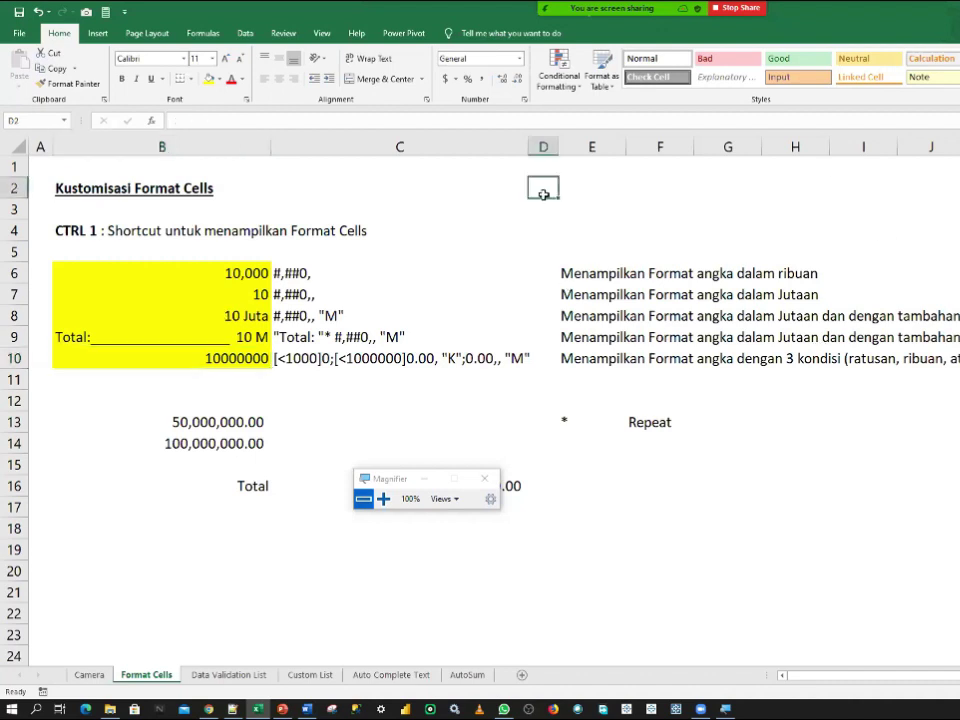
left_click(195, 529)
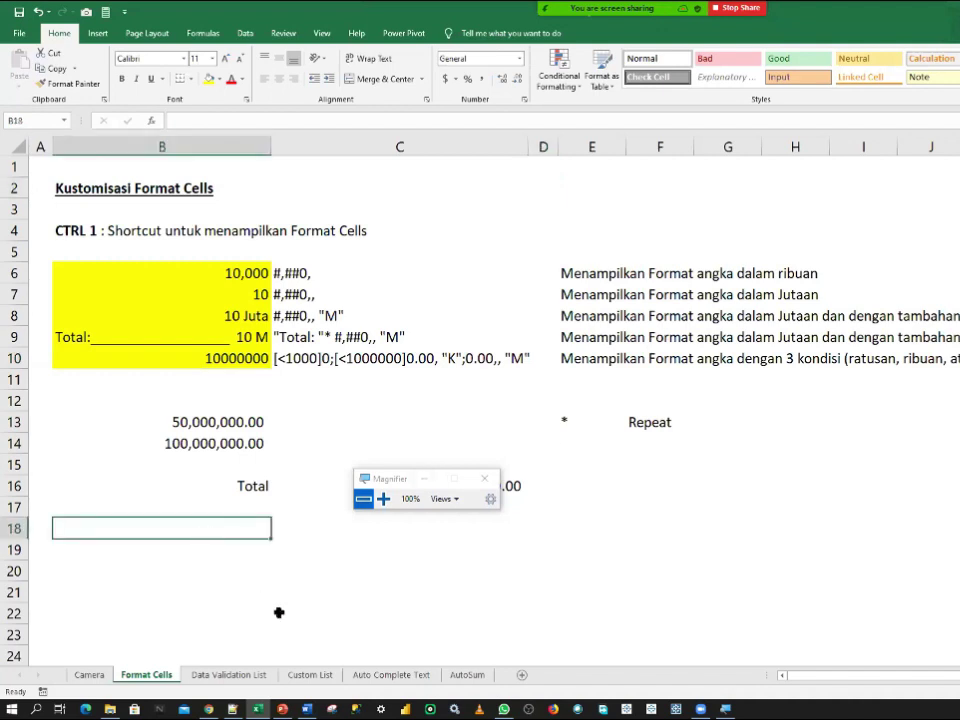
type("50 K")
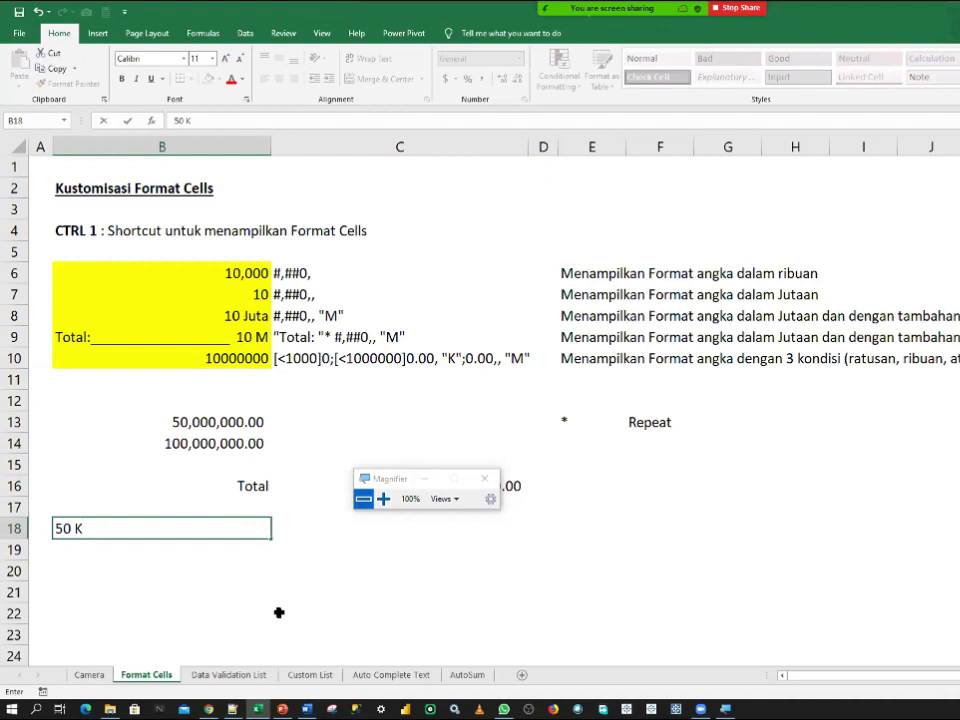
key("Return")
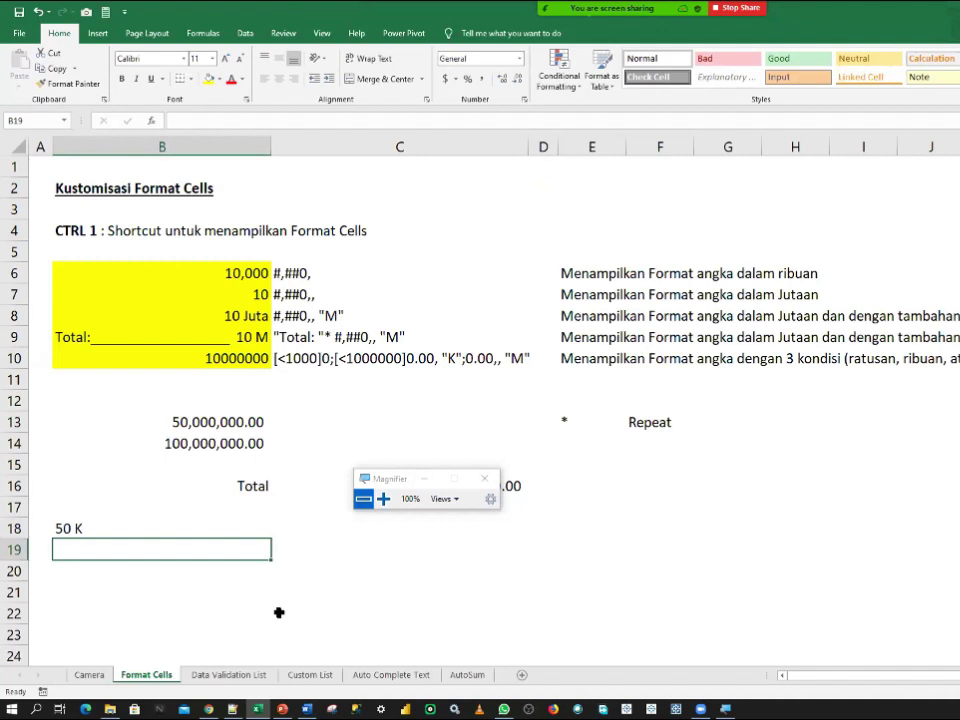
type("20")
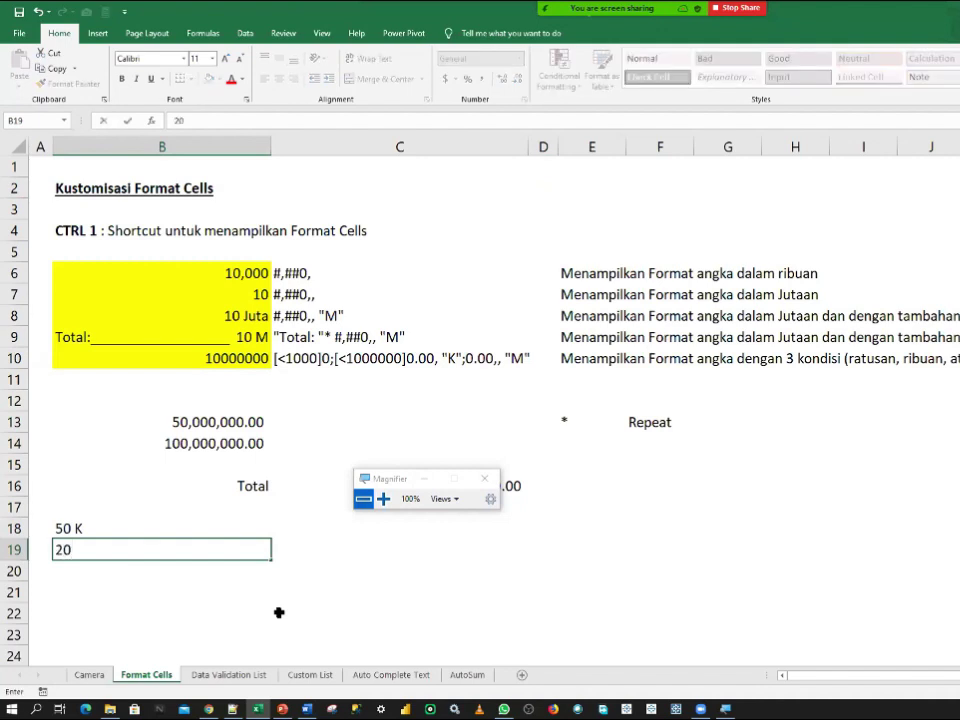
type(" M")
key("Return")
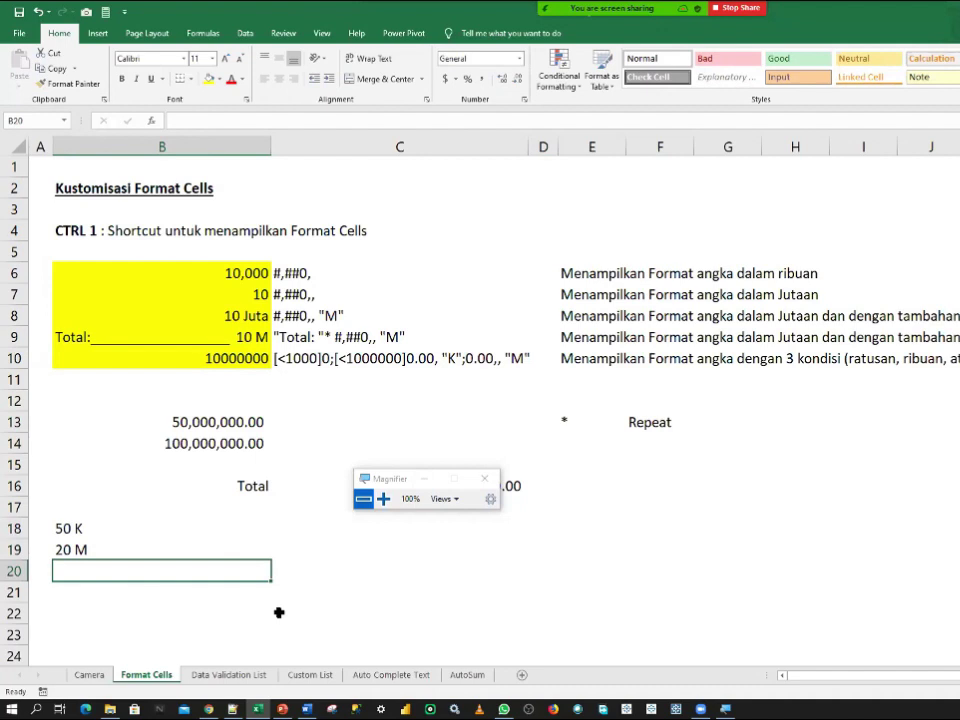
type("7")
type("50")
key("Return")
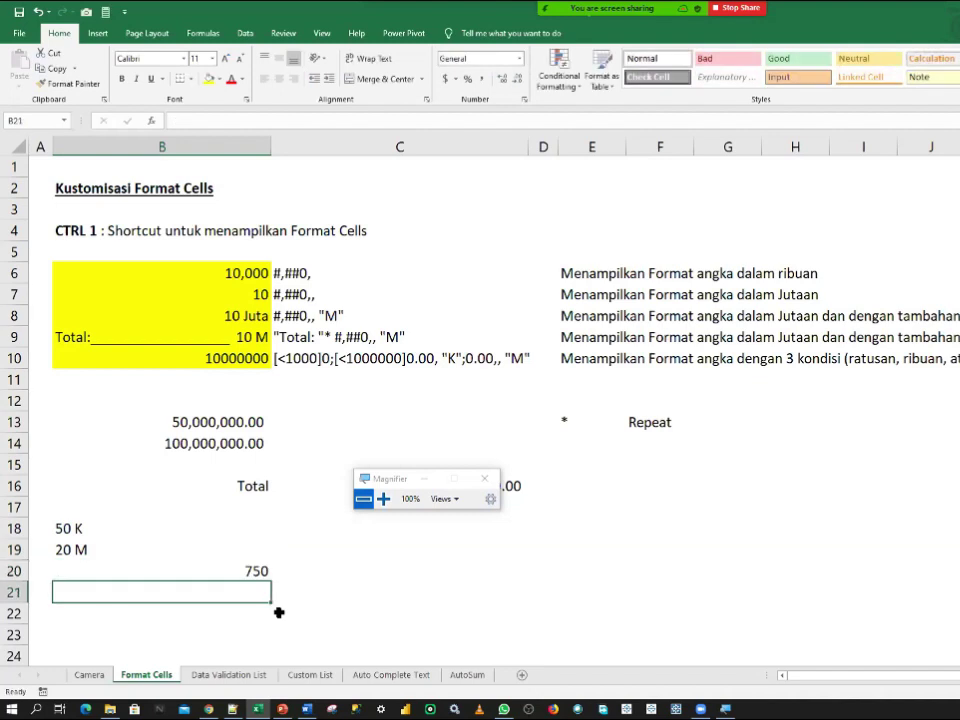
- Left-align the 750 in B20 and check what B18 actually contains
key("Up")
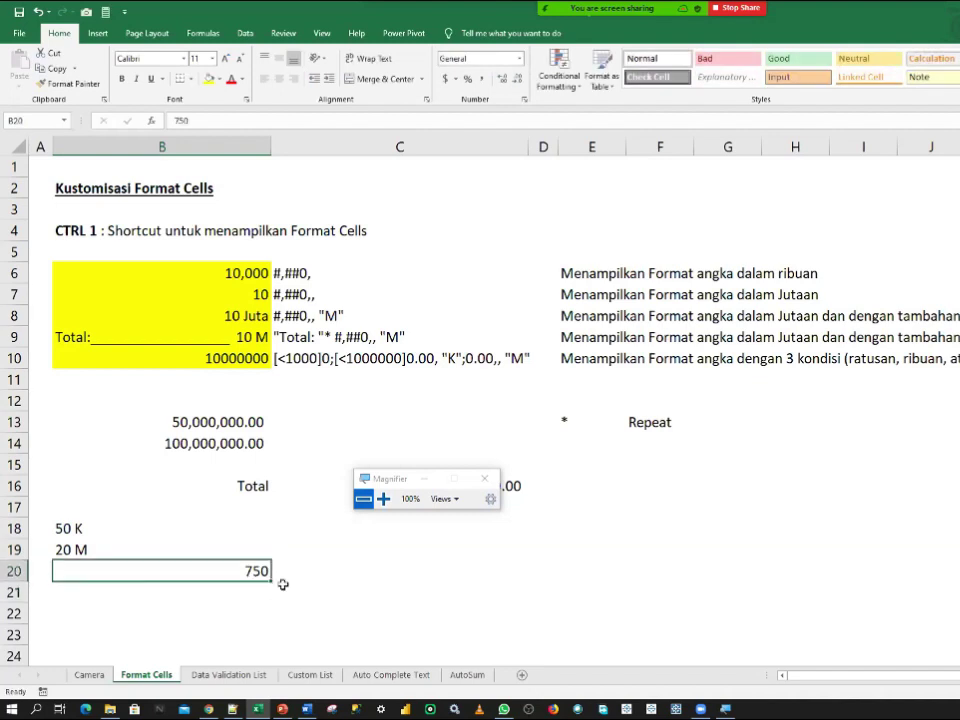
left_click(265, 80)
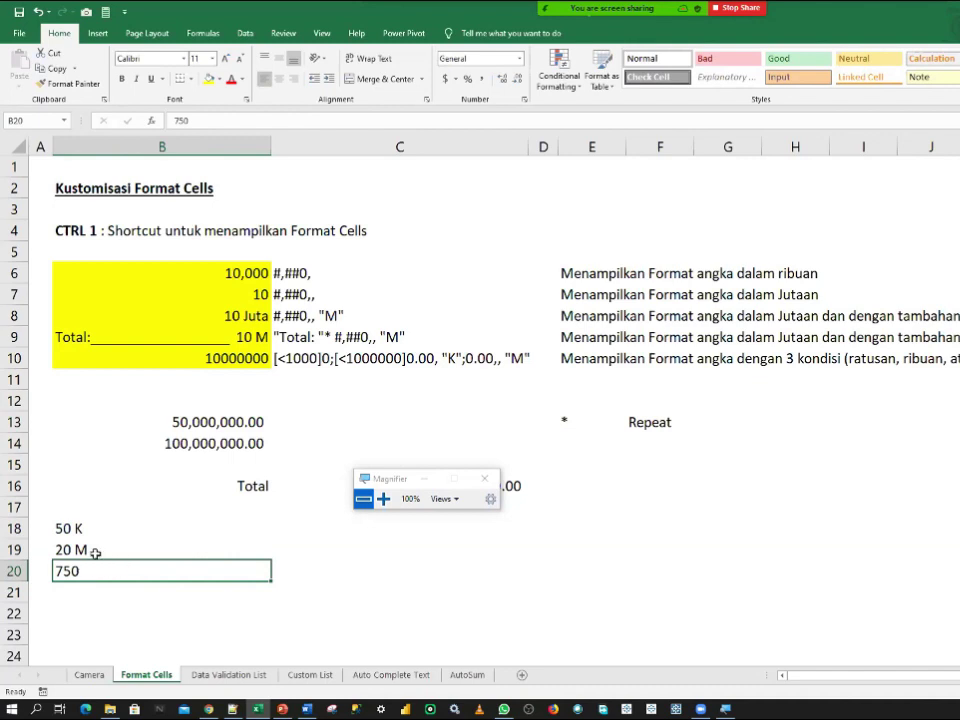
left_click(128, 528)
- Check B19's contents, then open Format Cells for cell B10 with Ctrl+1
left_click(118, 552)
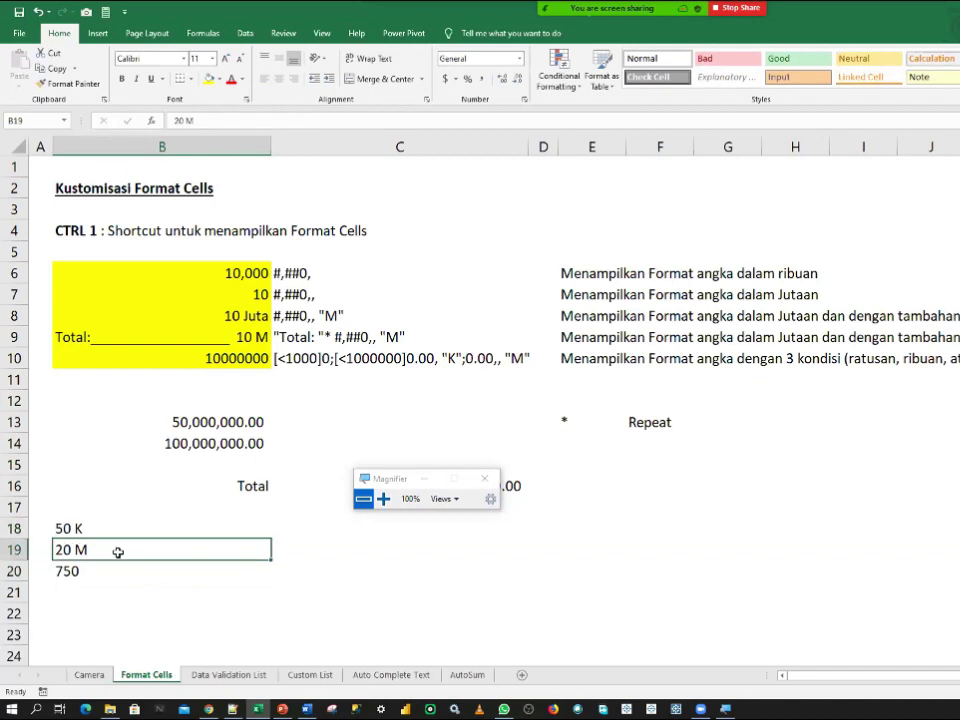
left_click(181, 358)
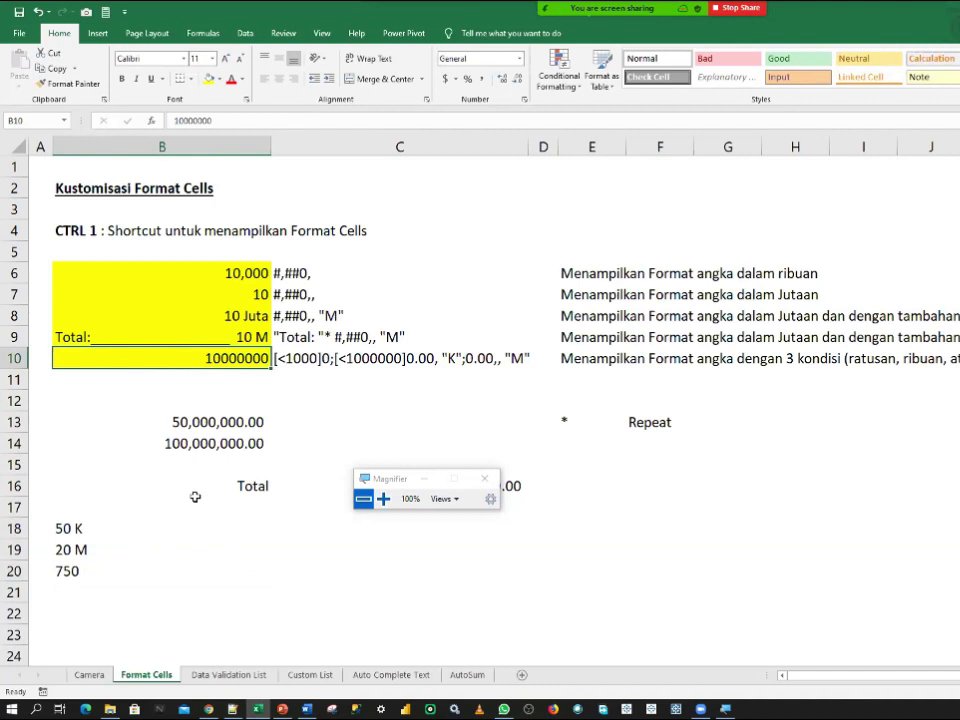
key("ctrl+1")
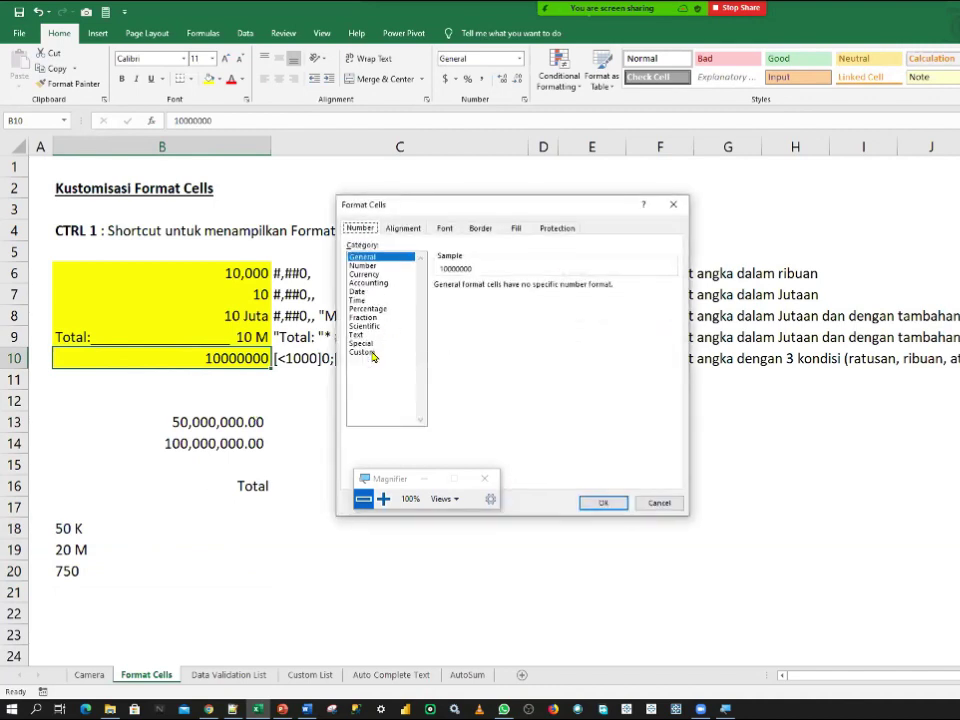
- In the Custom category, start from 0 and build the code [<1000]0;[<1000000]0.00
left_click(372, 354)
left_click(383, 498)
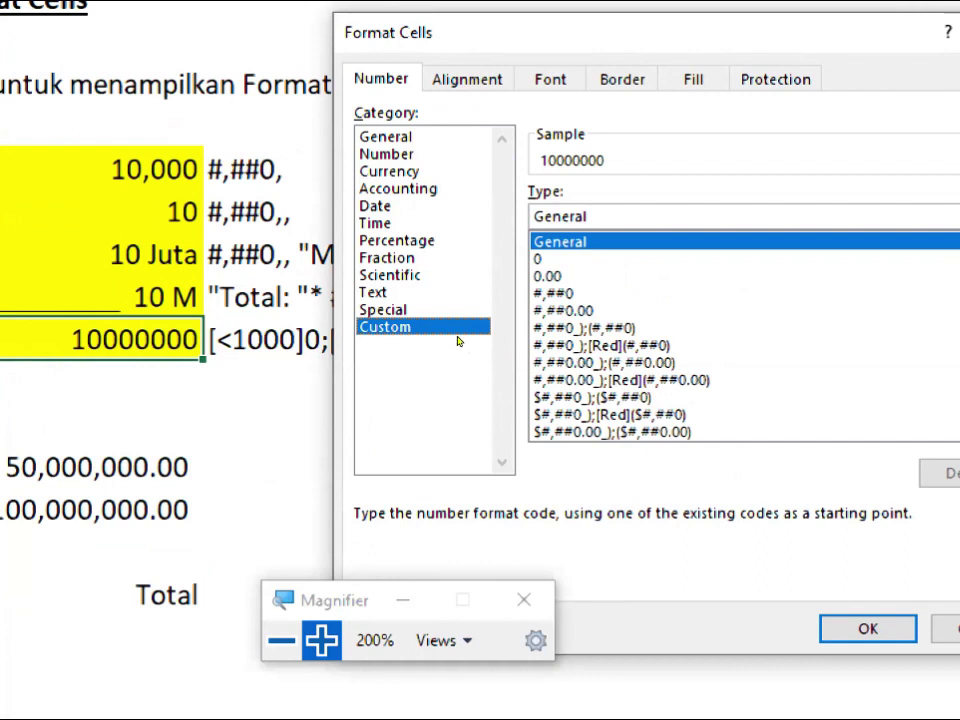
key("Down")
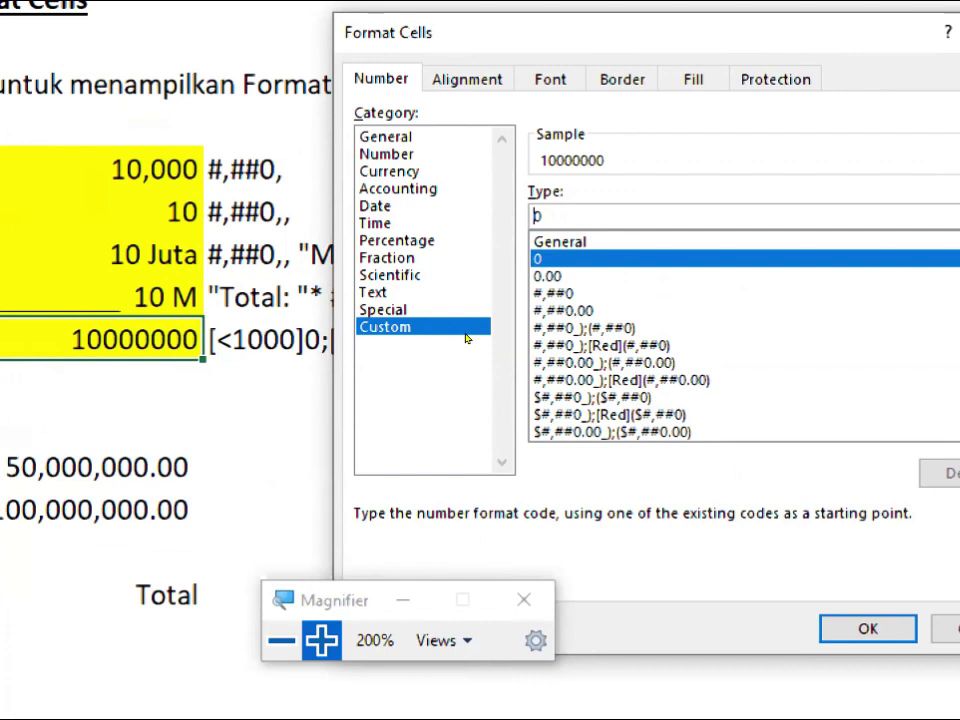
type("[")
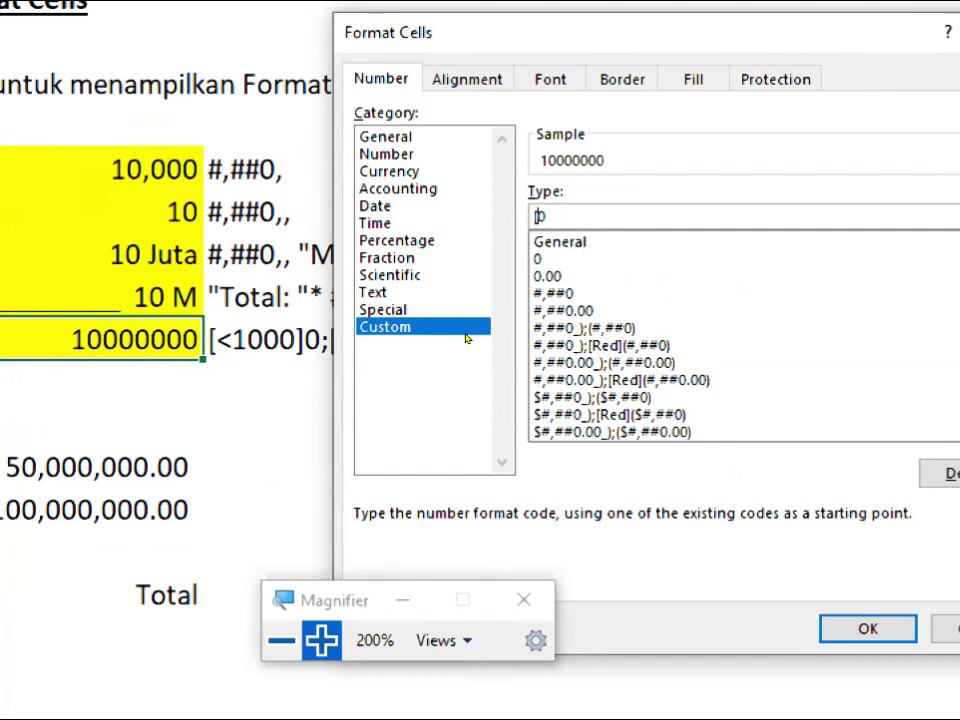
type("<")
type("1")
type("000]0")
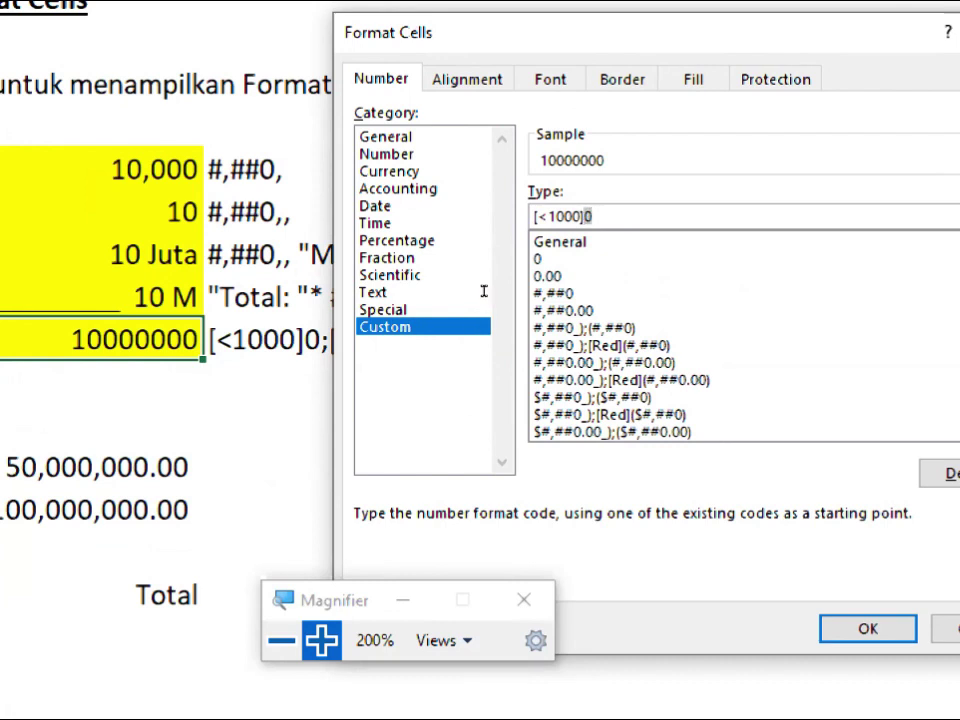
key("shift+Home")
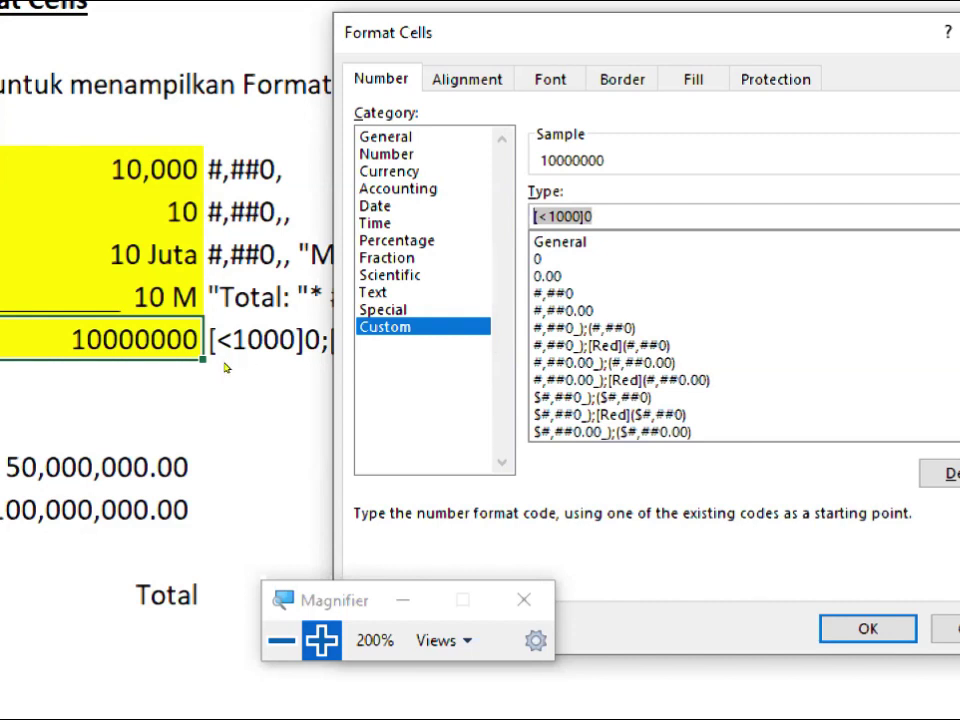
key("End")
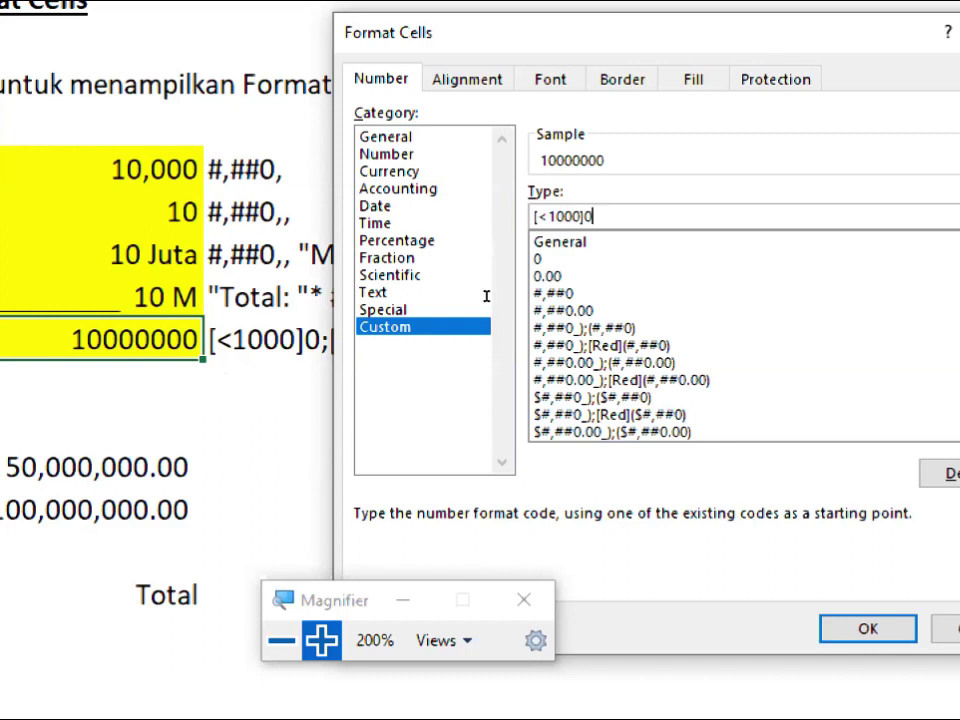
type(";")
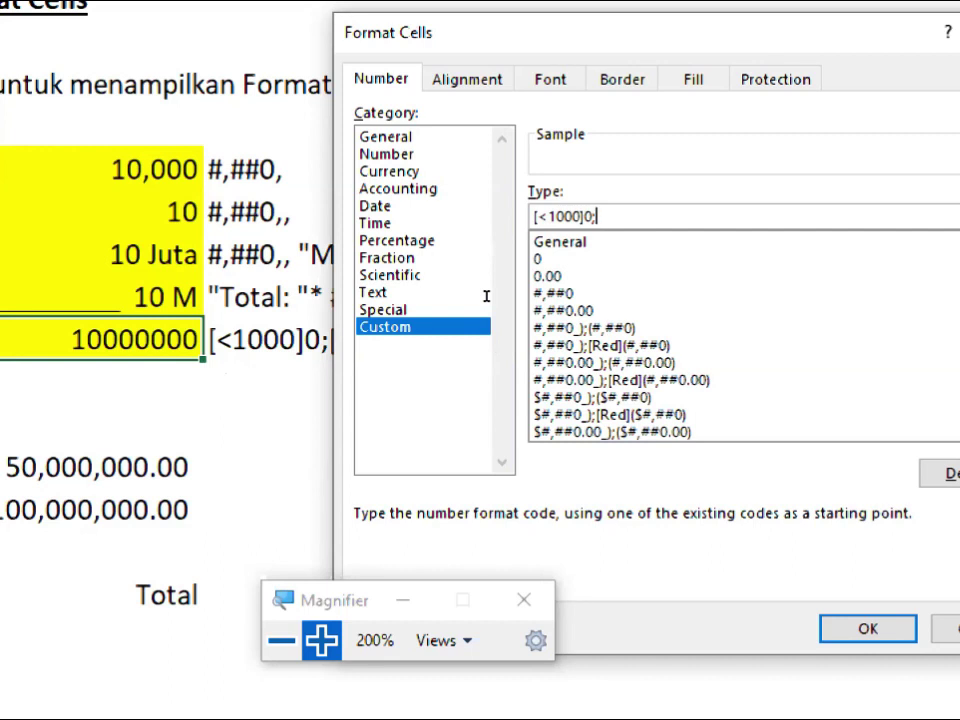
type("[")
type("<")
type("1")
type("000000")
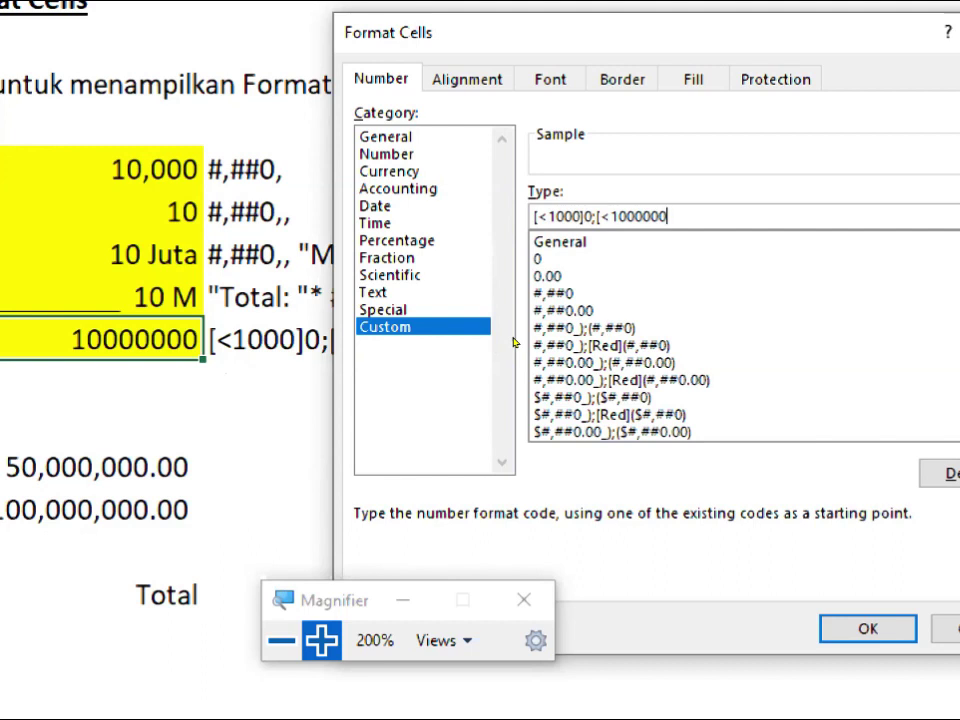
type("]")
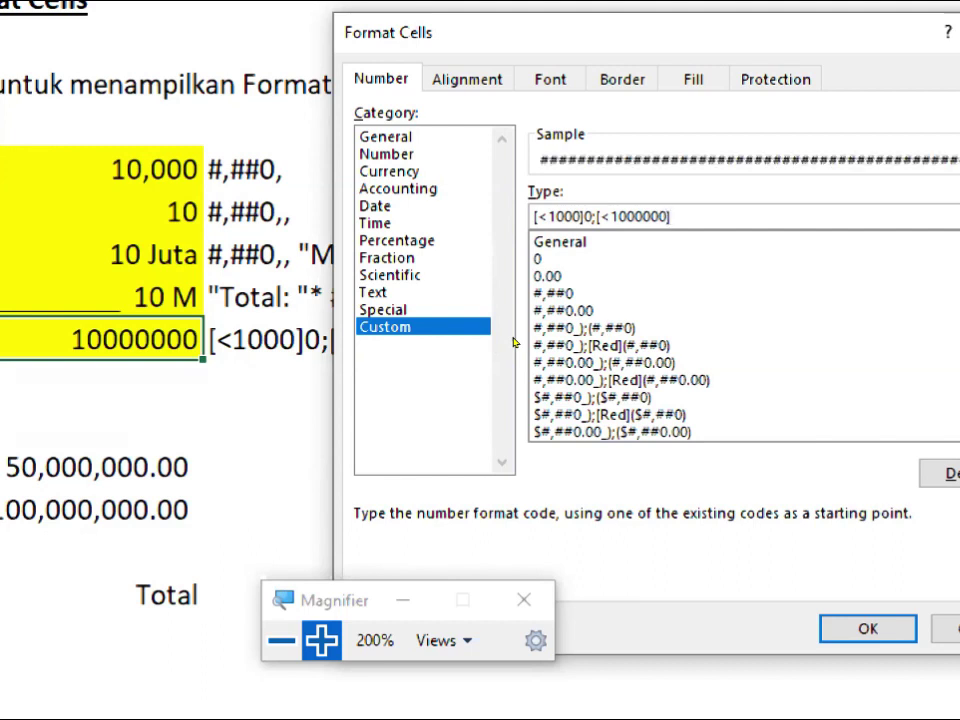
type("0")
type(".00")
- Append ,"K";0.00,, "M" so thousands end in K and millions in M
type(",")
type("\"K")
type("\"")
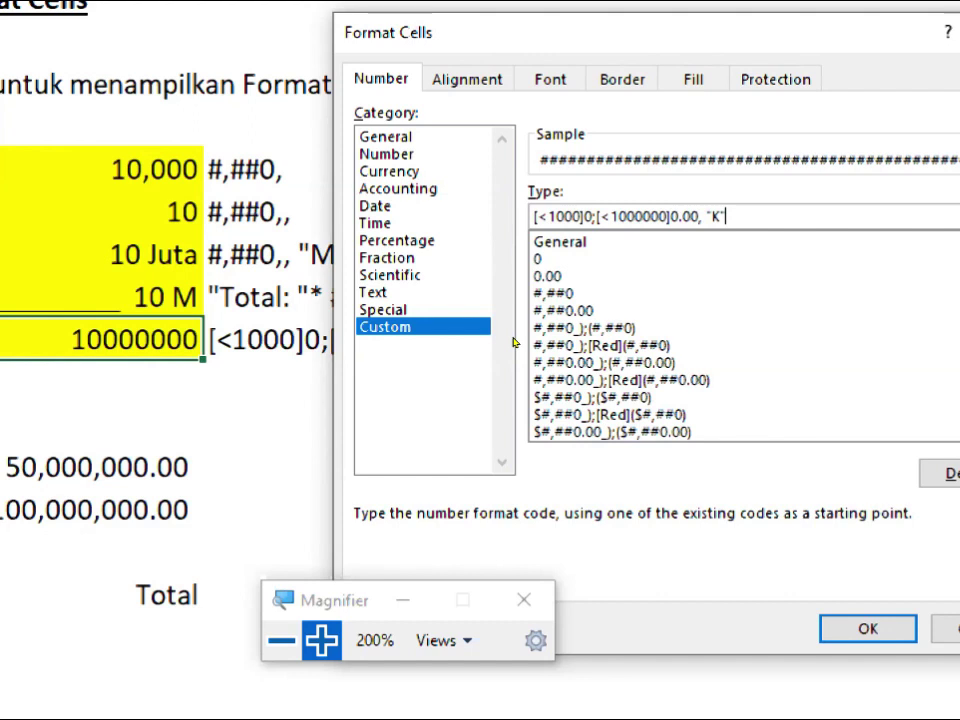
type(";")
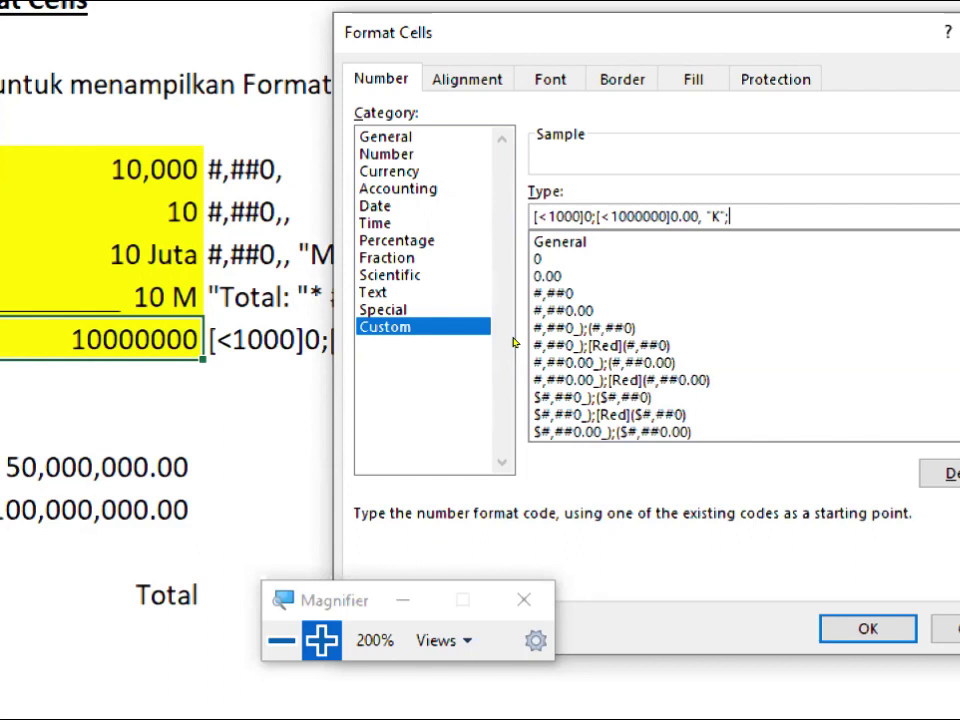
type("0")
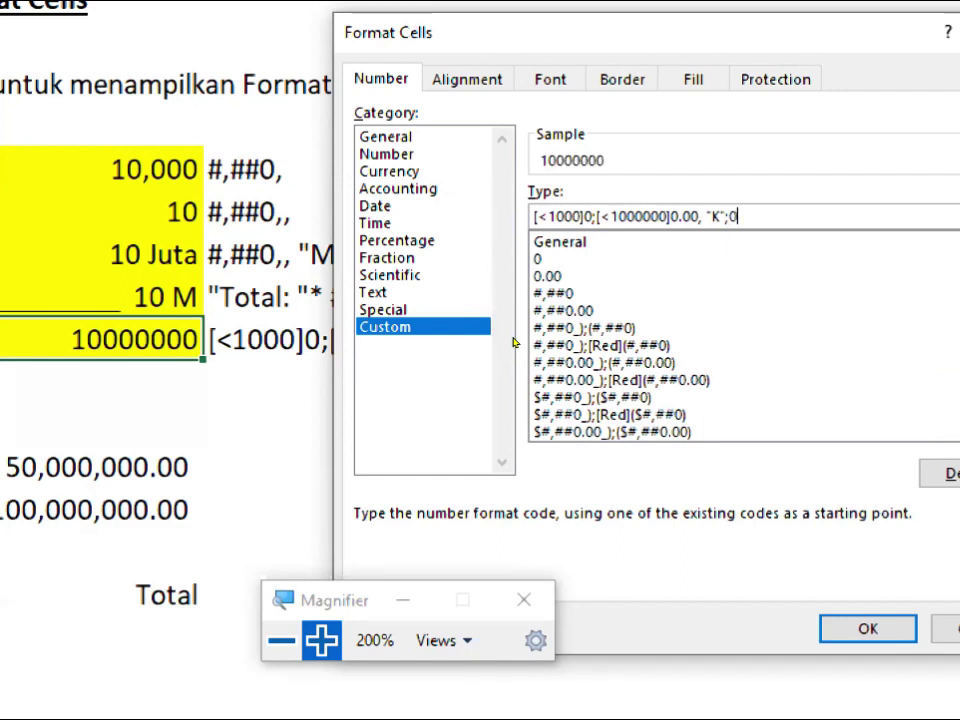
type(".0")
type("0")
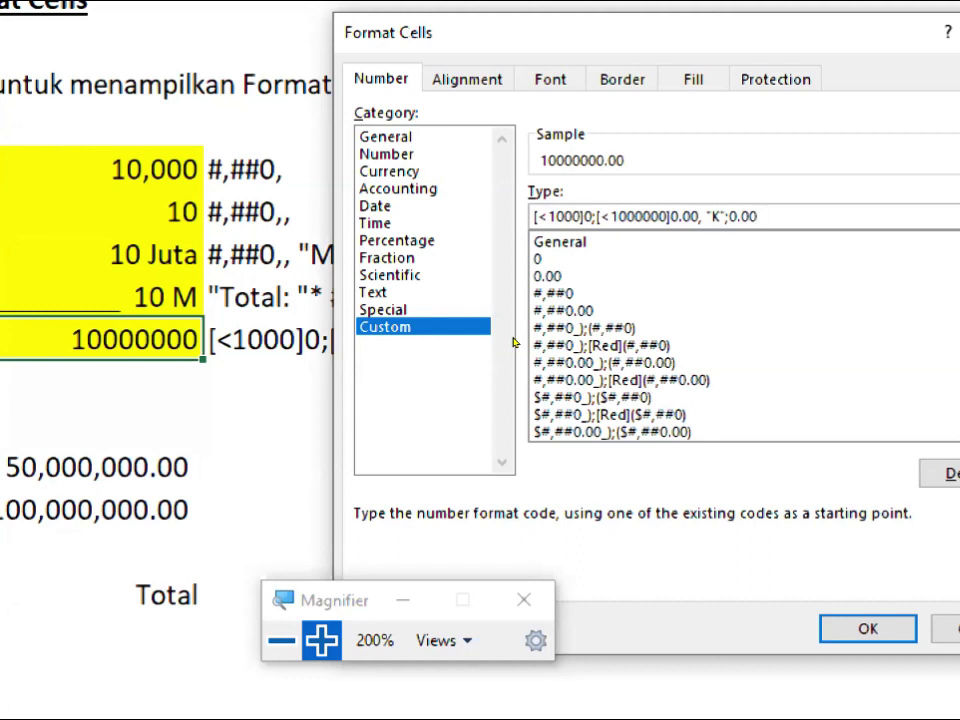
type(",,")
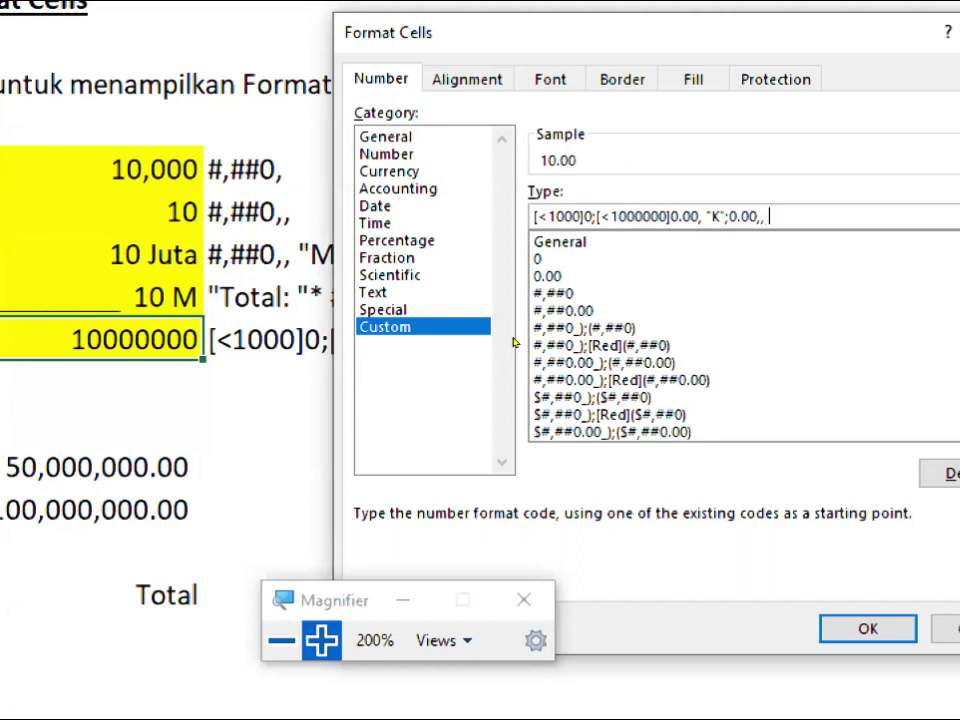
type(" \"M")
type("\"")
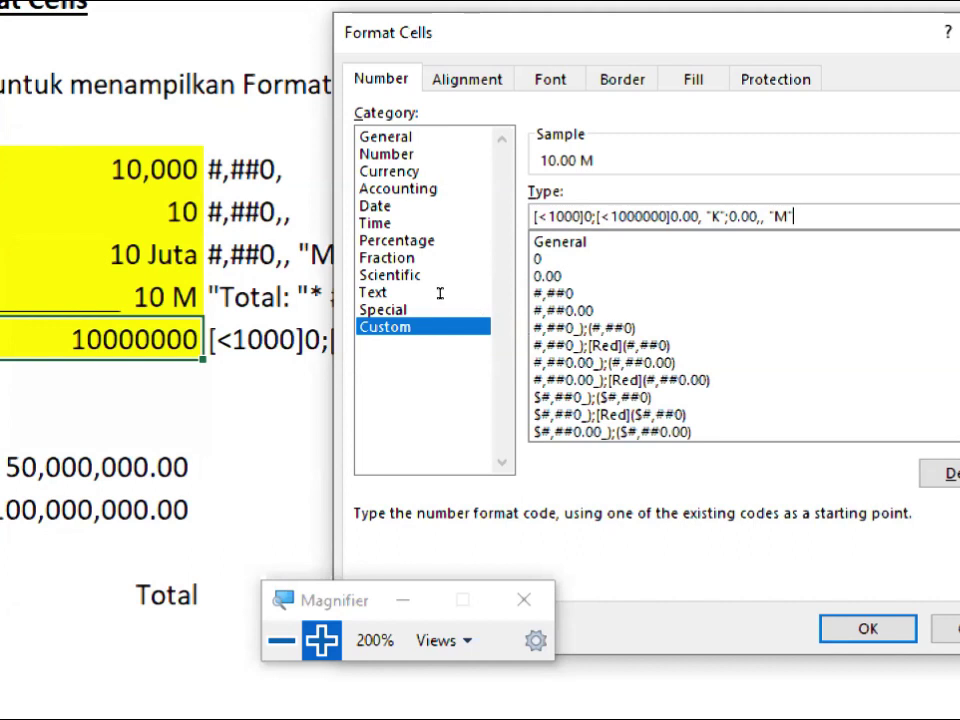
- Review the full code [<1000]0;[<1000000]0.00, "K";0.00,, "M" in the Type box
key("Home")
key("Right")
key("Right")
key("Right")
key("Right")
key("Right")
key("Right")
key("shift+End")
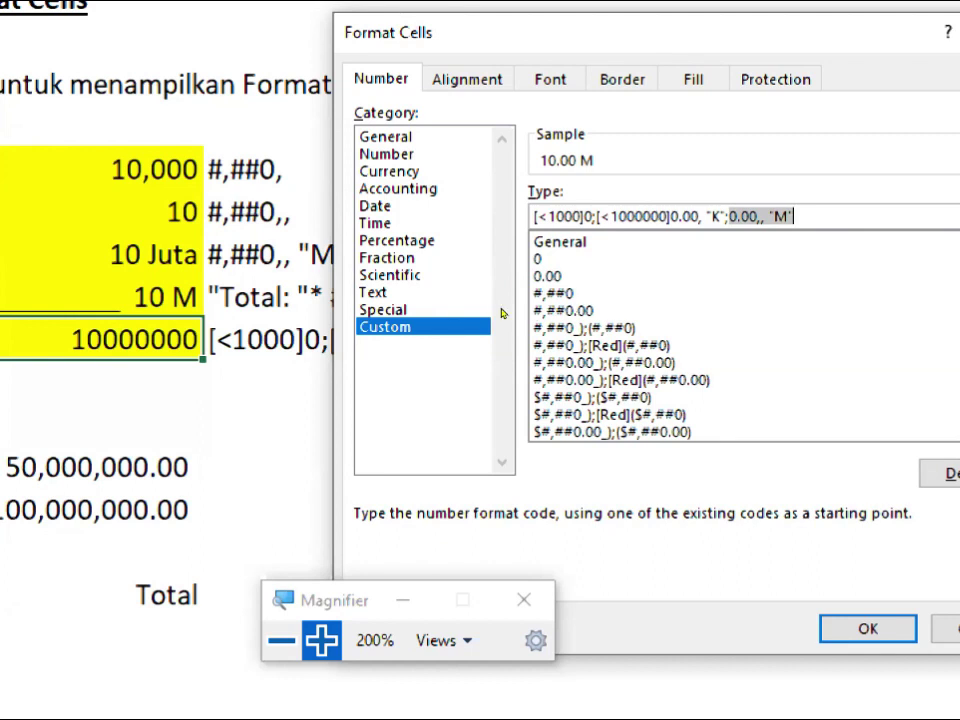
key("Home")
key("Right")
key("Right")
key("Right")
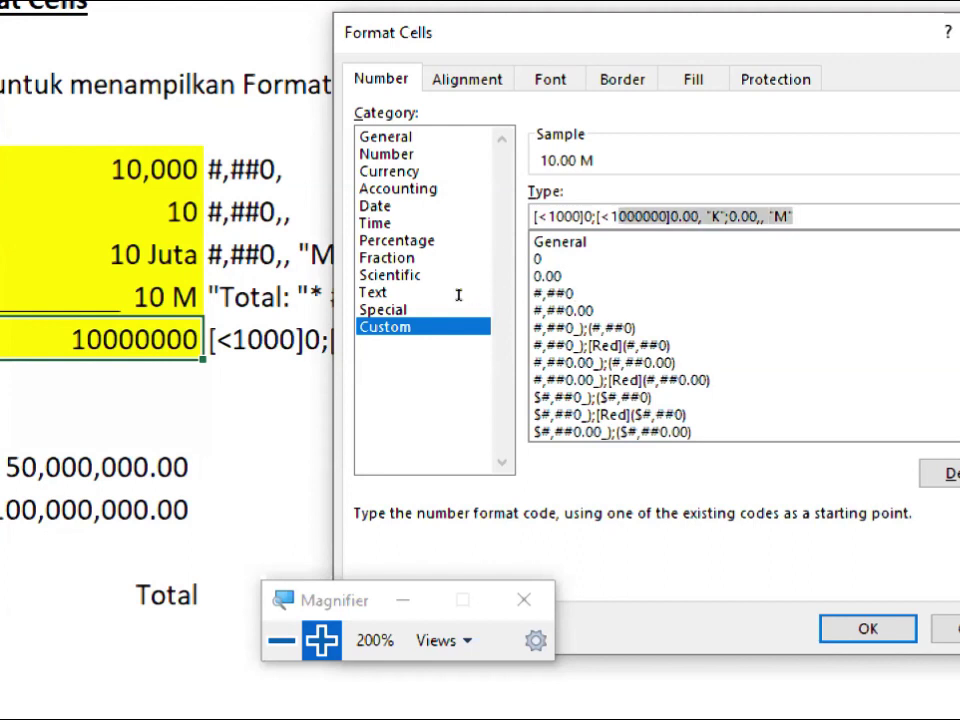
key("ctrl+a")
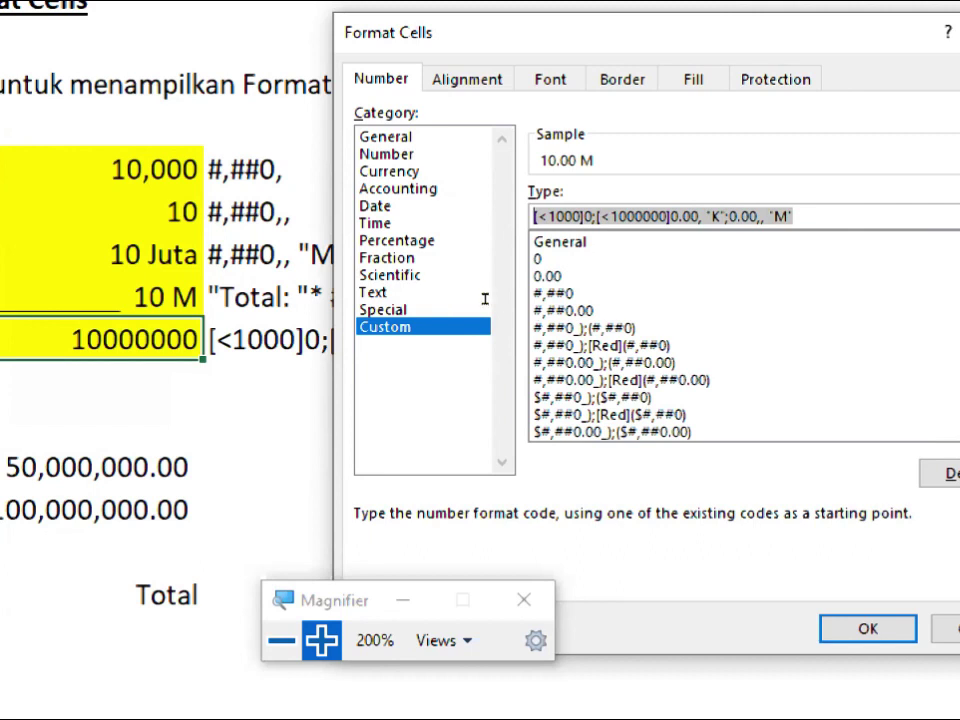
- Inspect the thousands section and the K label within the format code
key("Left")
key("Right")
key("Right")
key("Right")
key("Left")
key("Left")
key("Left")
key("shift+Right")
key("shift+Right")
key("shift+Right")
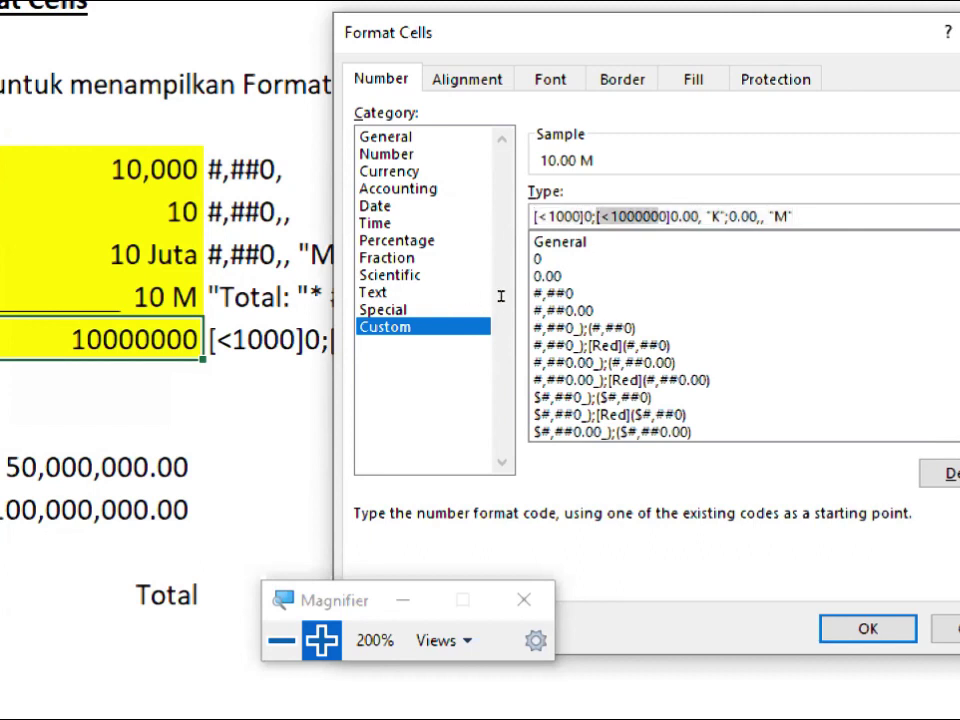
key("shift+Right")
key("shift+Right")
key("shift+Right")
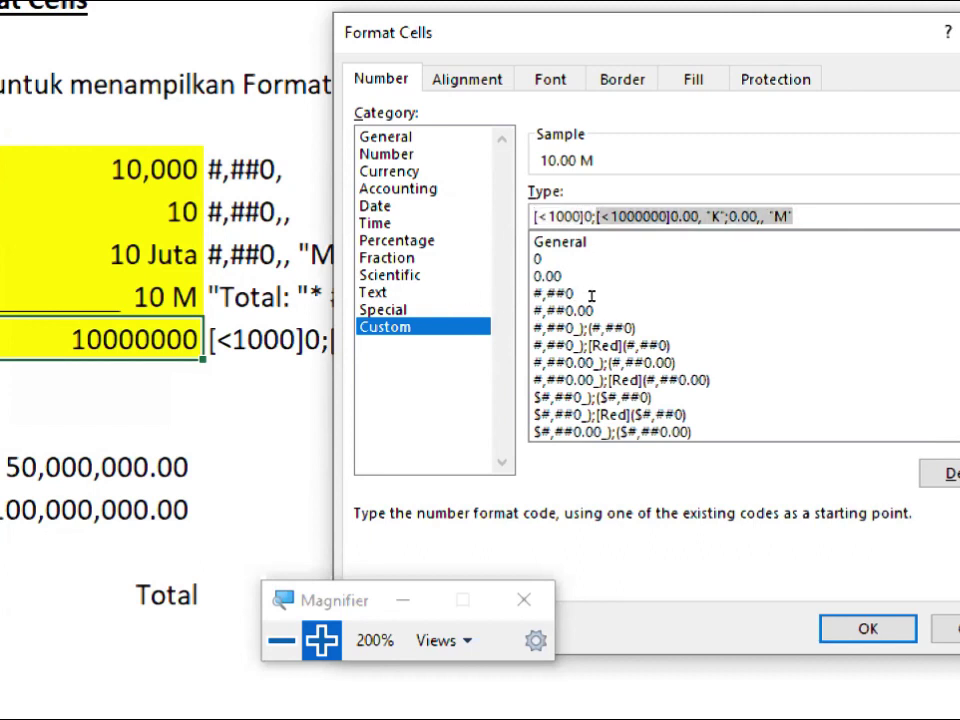
key("Right")
key("Left")
key("Left")
key("Left")
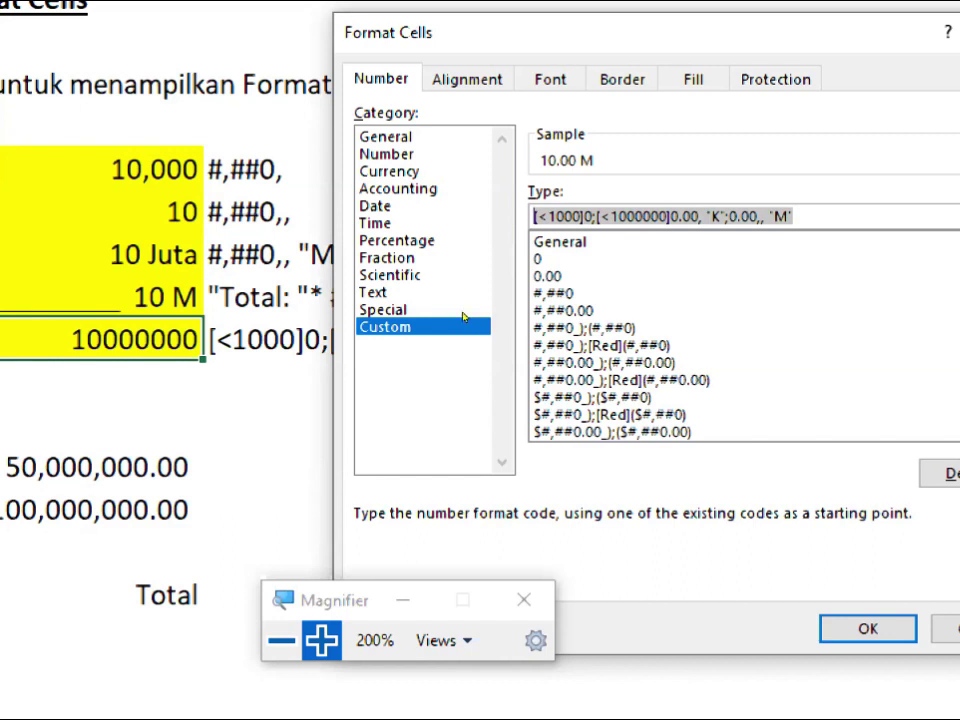
left_click(553, 216)
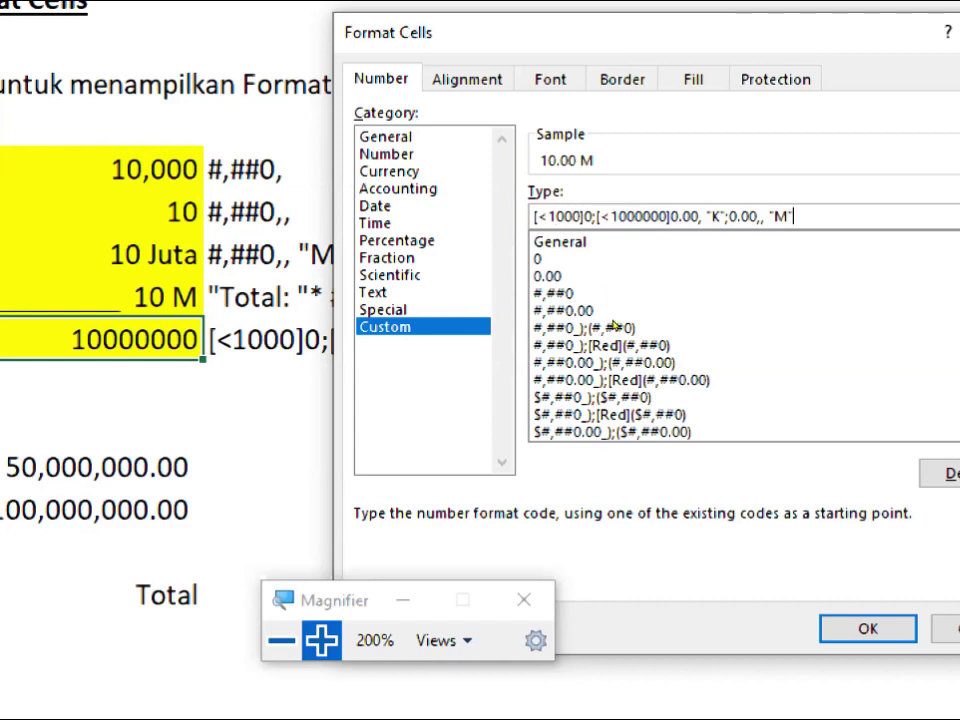
- Apply the custom format to B10 and test it with the value 150
key("Return")
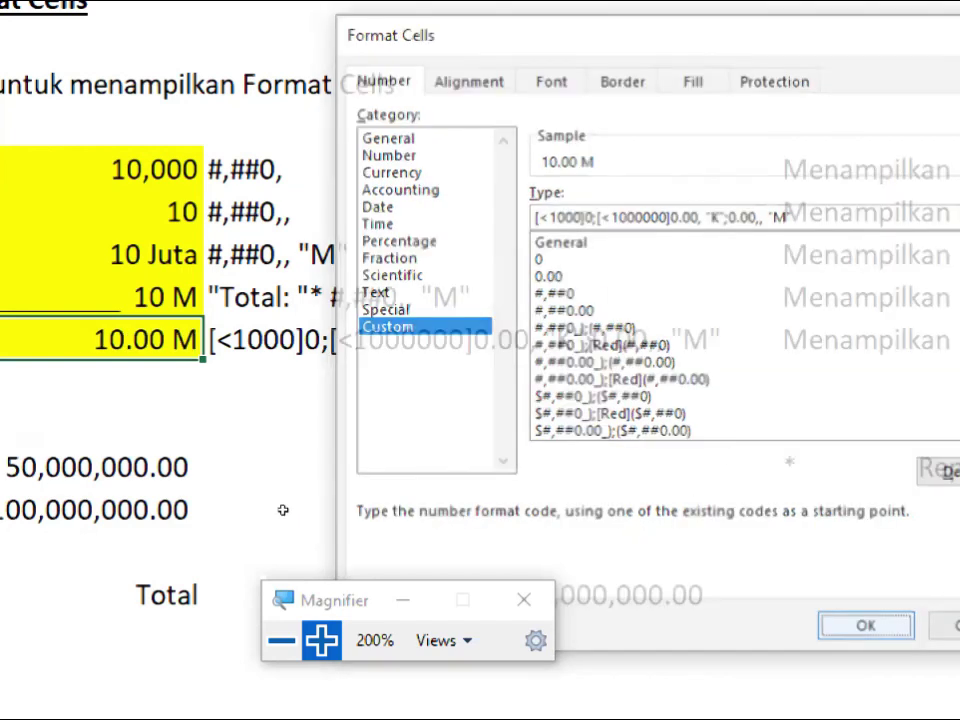
key("super+minus")
left_click(193, 392)
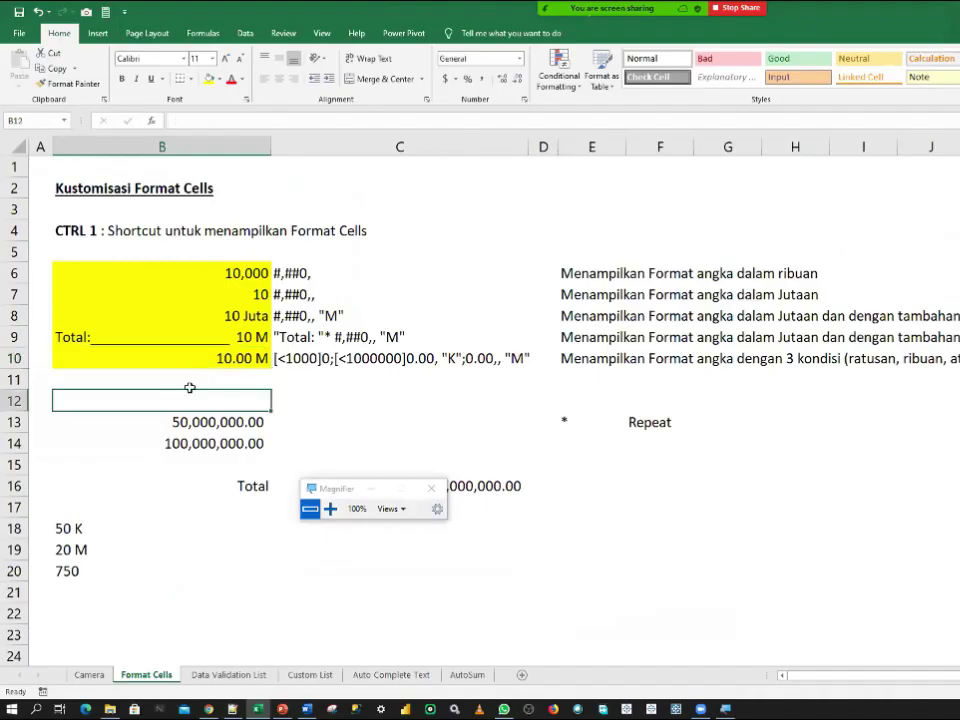
left_click(199, 360)
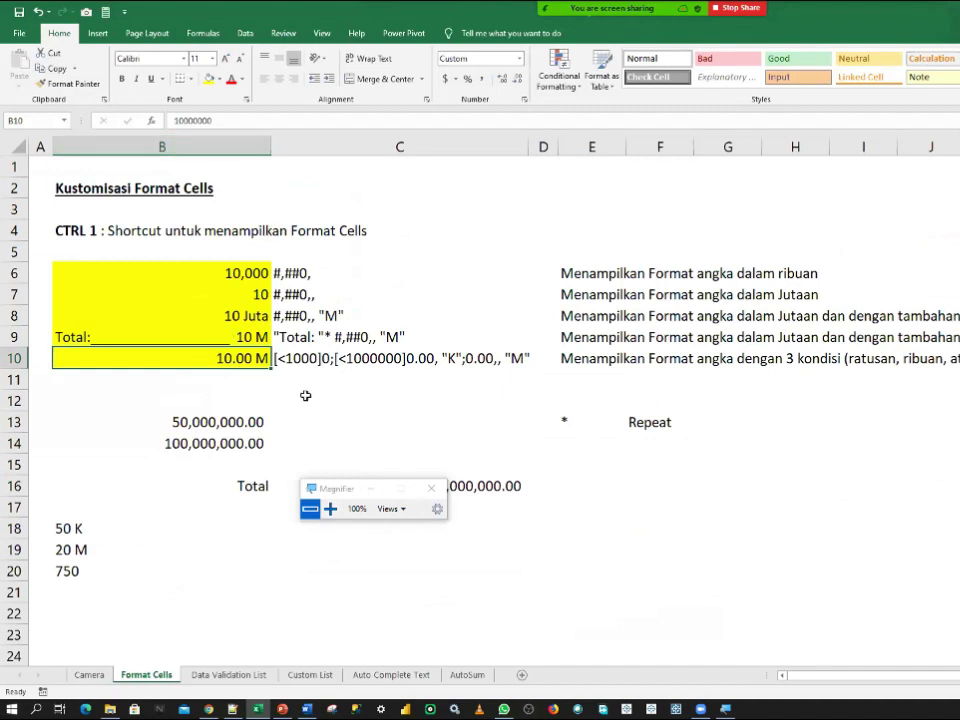
type("1")
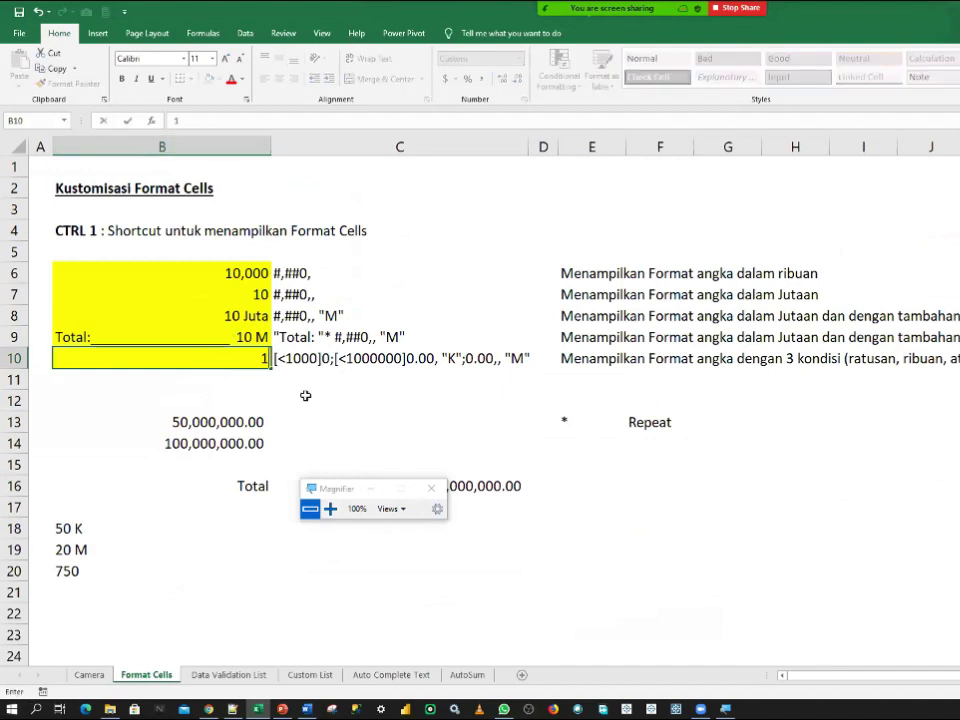
type("50")
key("Return")
key("Up")
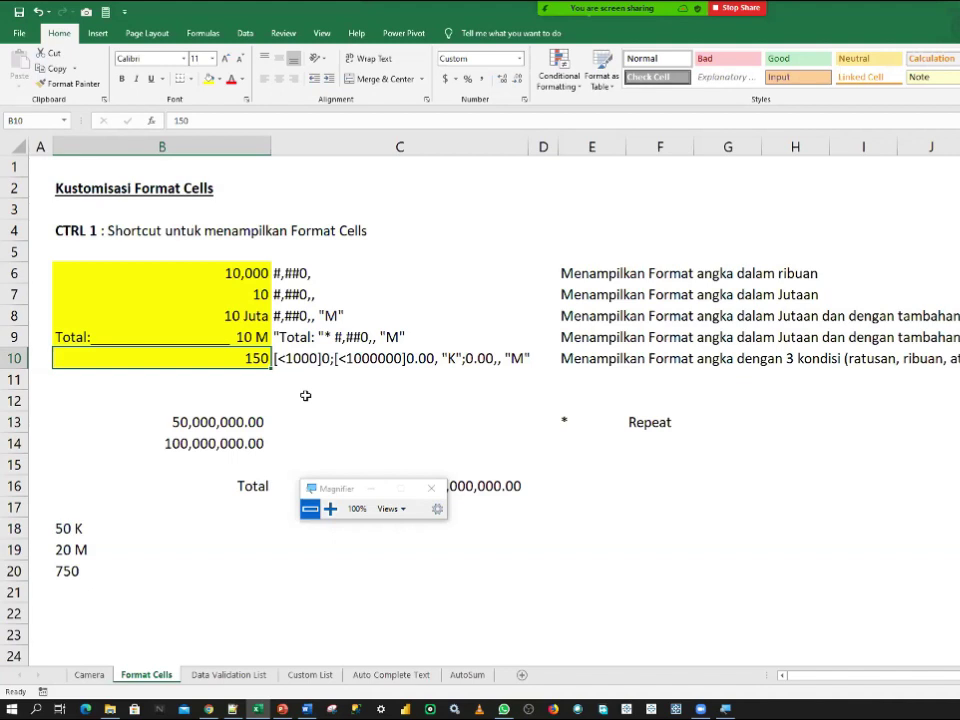
- Enter 3450 and then 34260000 in B10, showing 3.45 K and 34.26 M
type("3450")
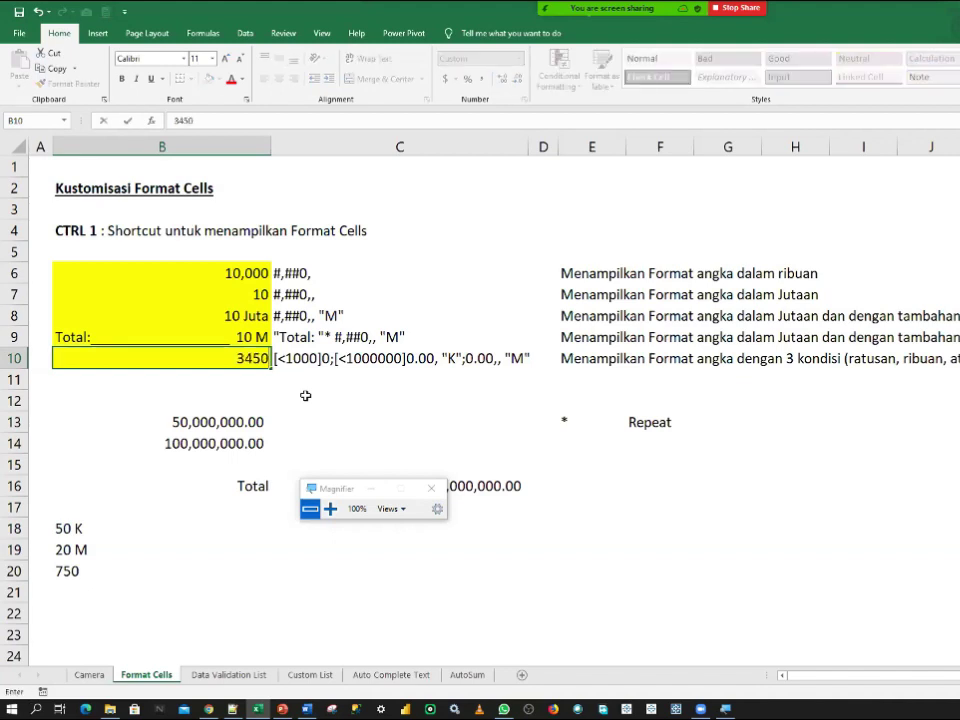
key("Return")
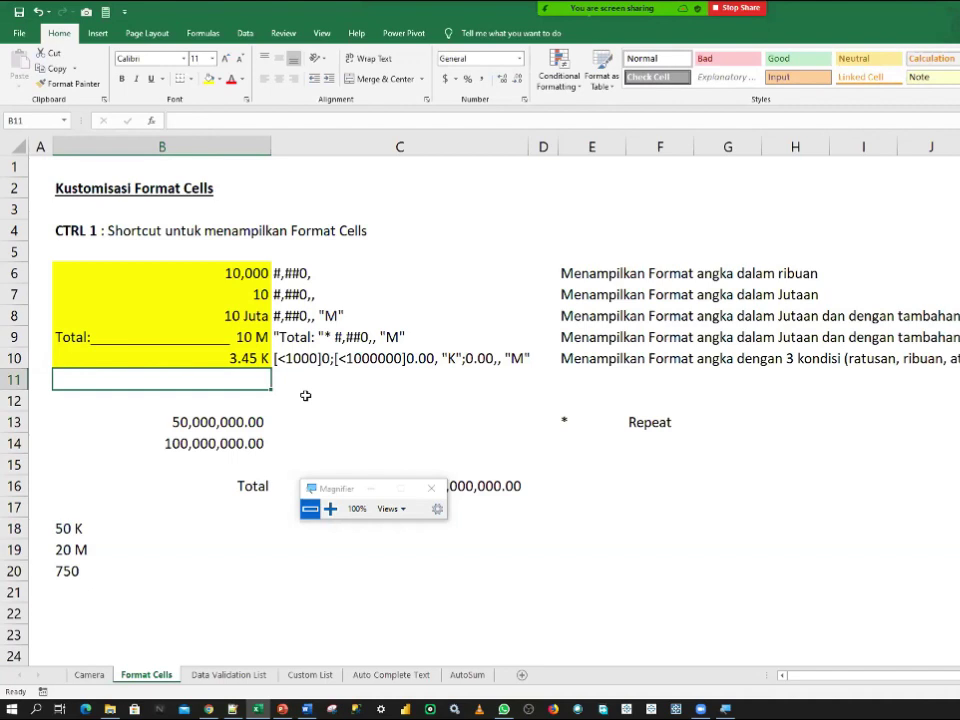
key("Up")
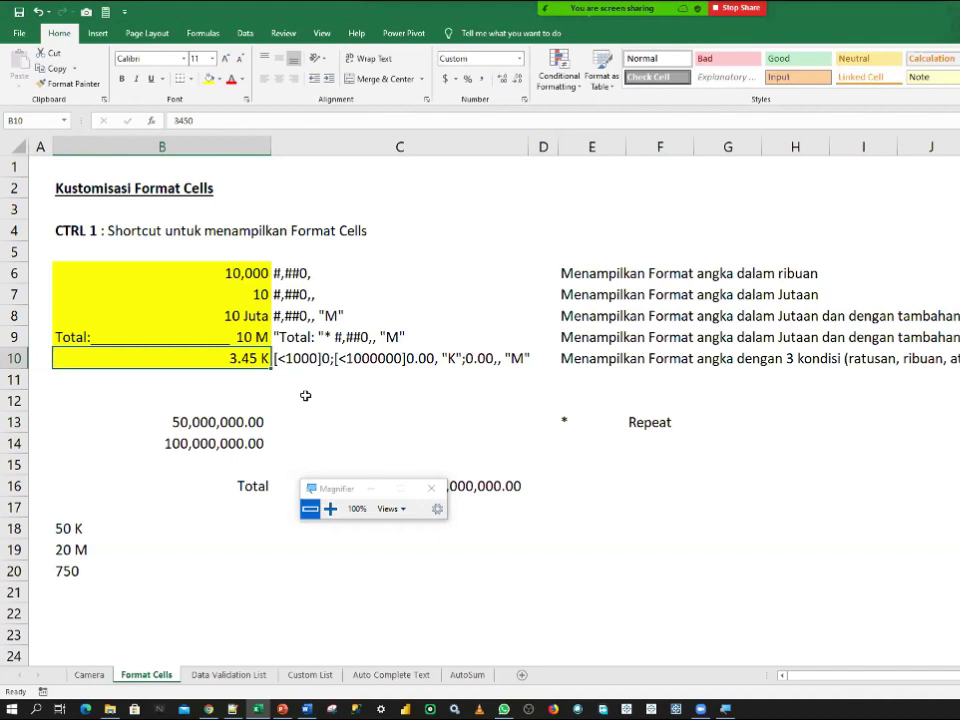
type("34")
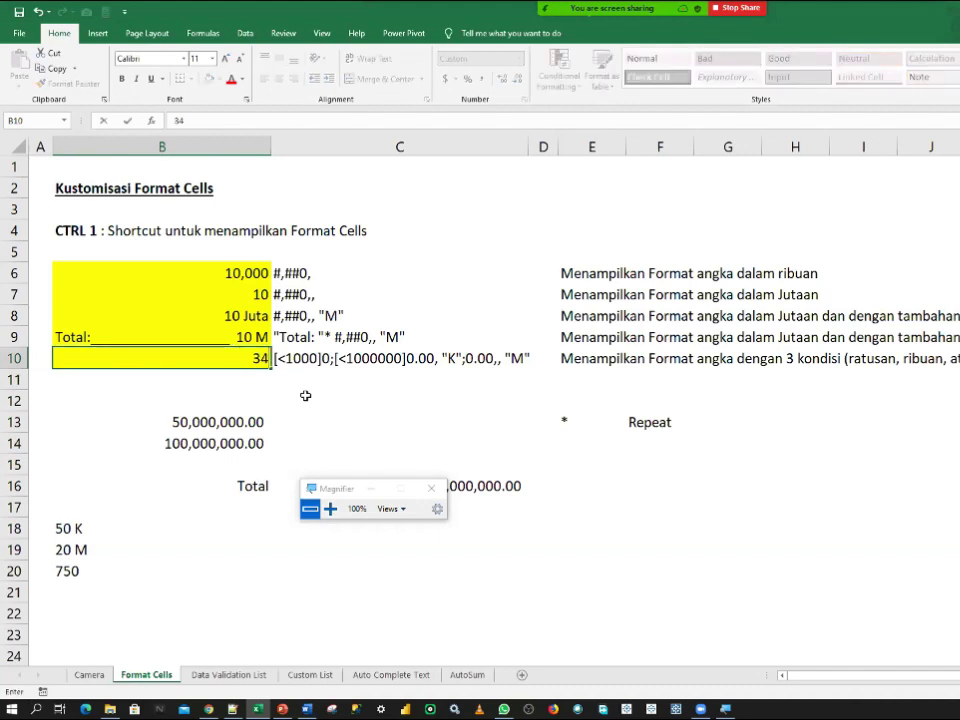
type("2")
type("60")
type("000")
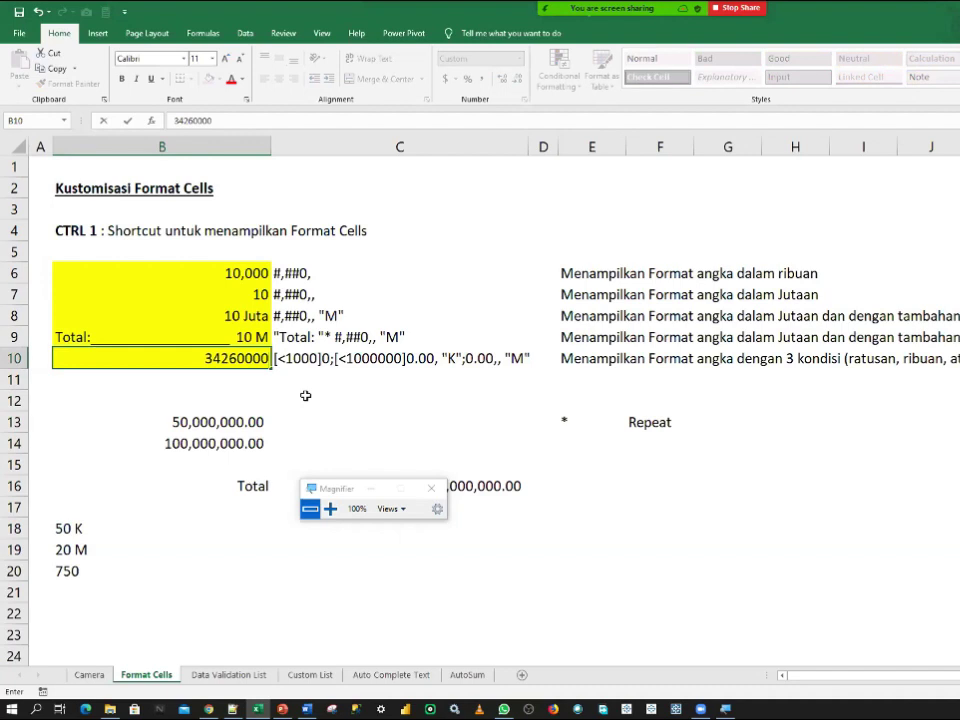
key("Return")
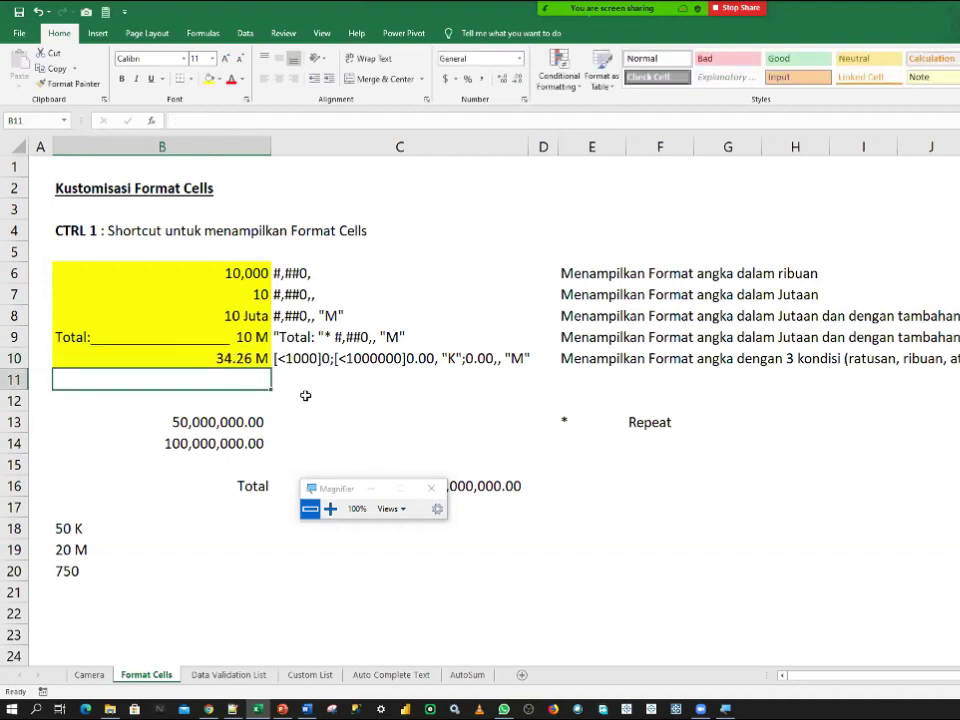
key("Up")
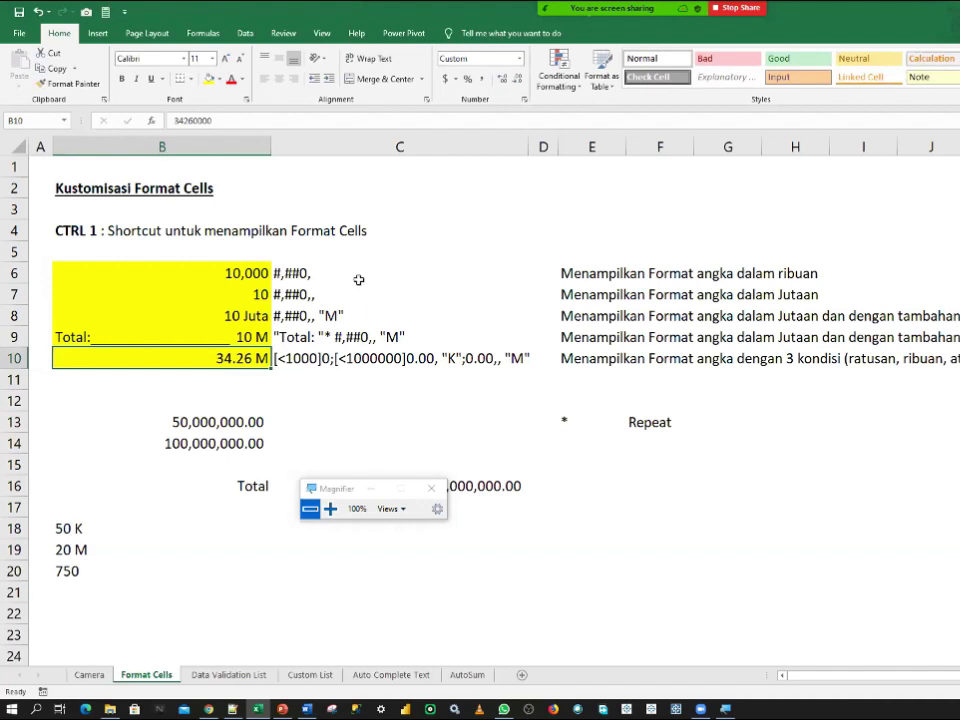
left_click(306, 362)
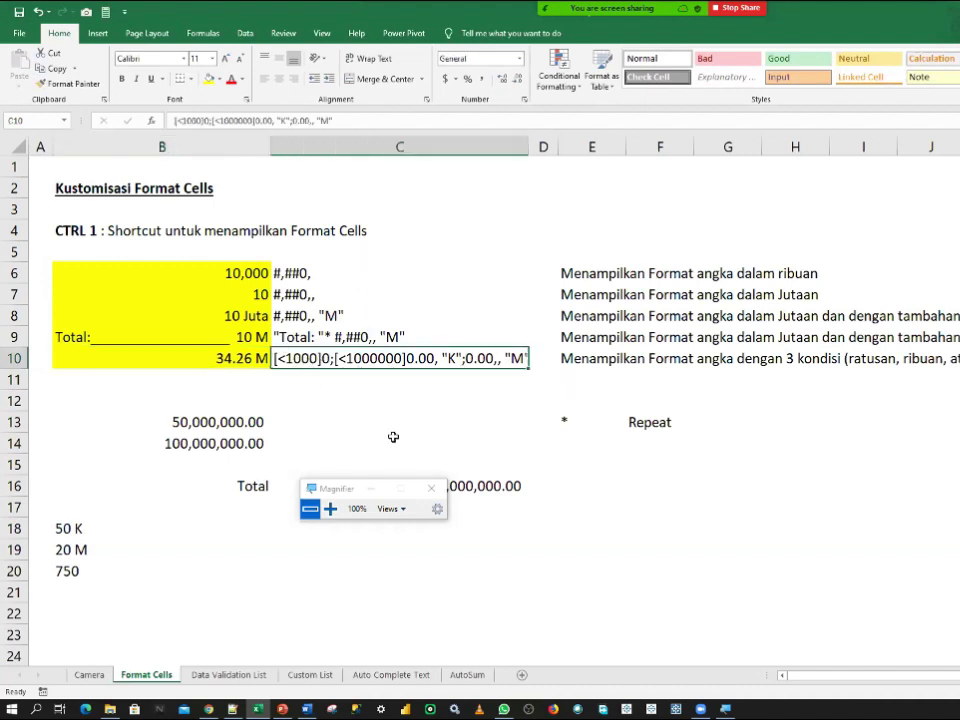
left_click(247, 361)
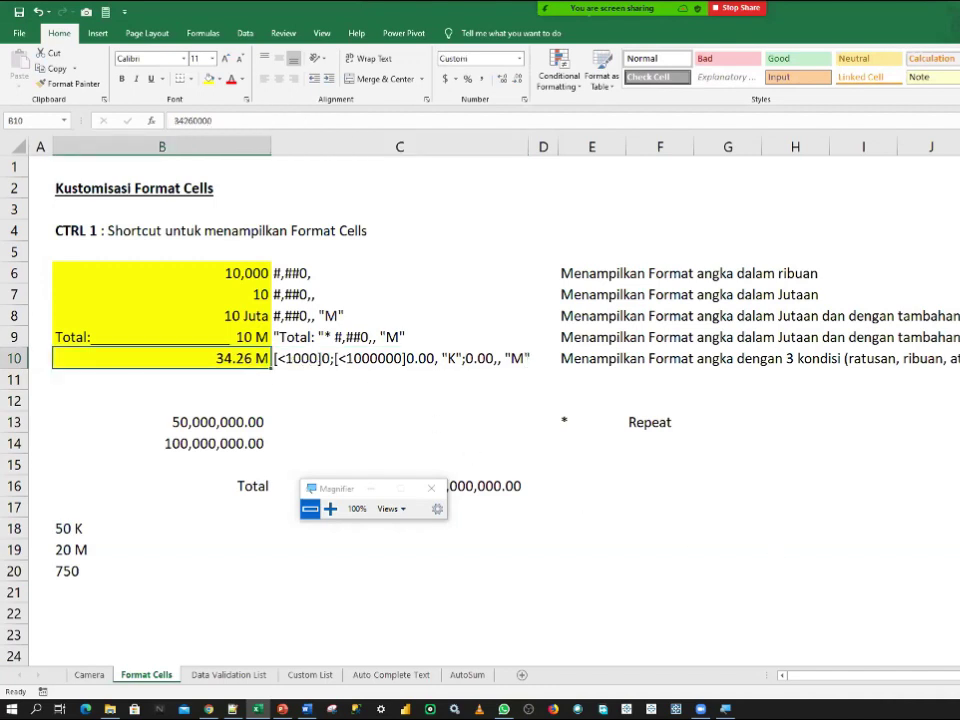
scroll(480, 400, "up", 1)
scroll(480, 400, "up", 1)
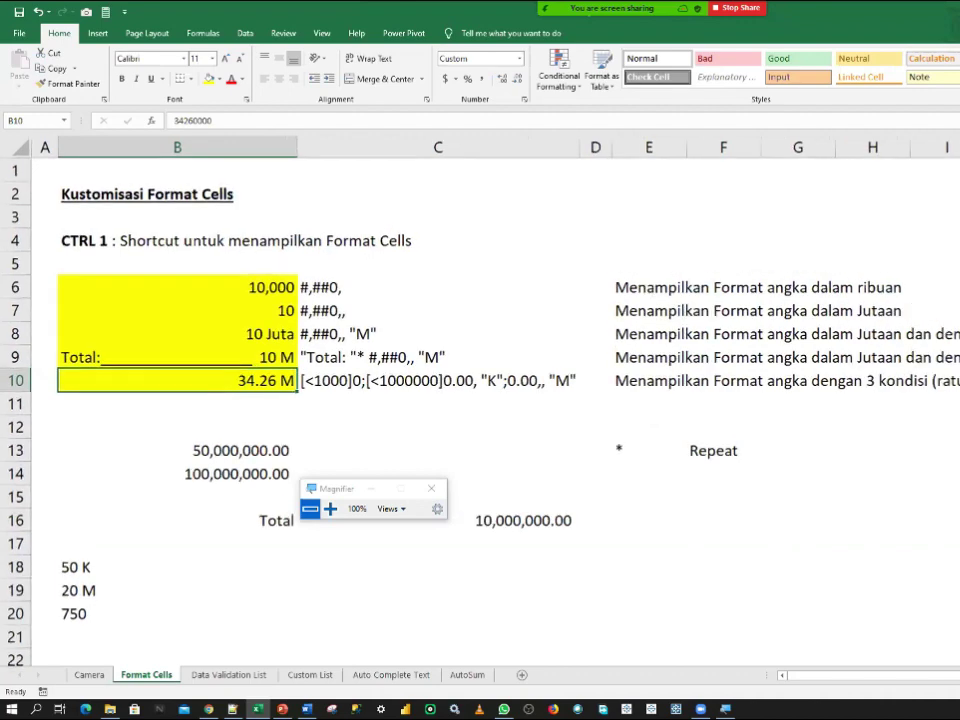
scroll(480, 400, "up", 1)
scroll(480, 400, "up", 1)
scroll(842, 508, "up", 1)
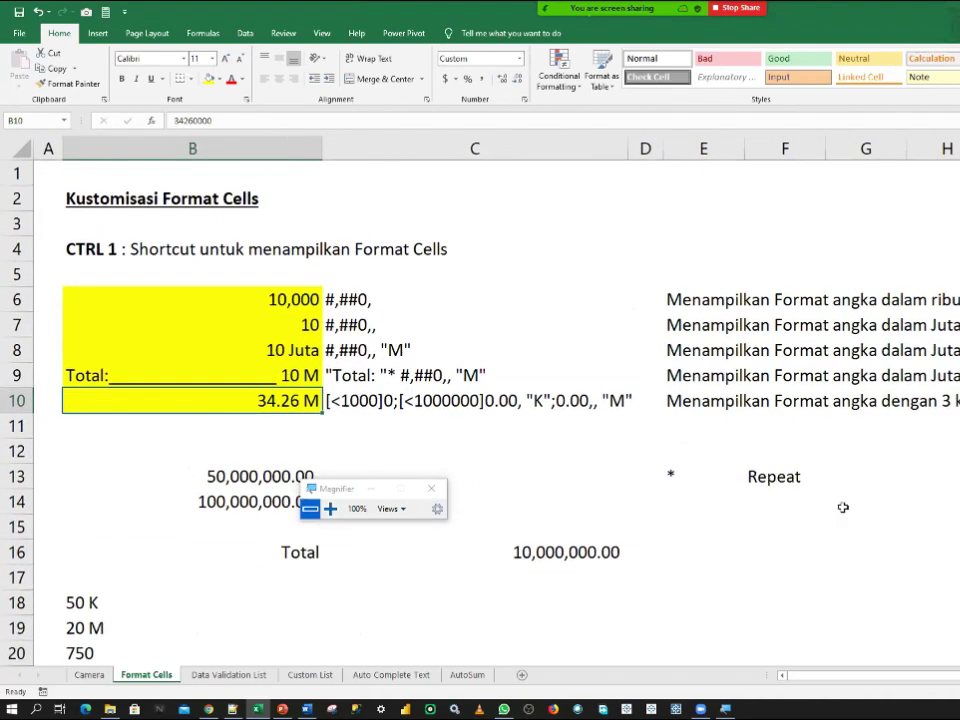
left_click(377, 401)
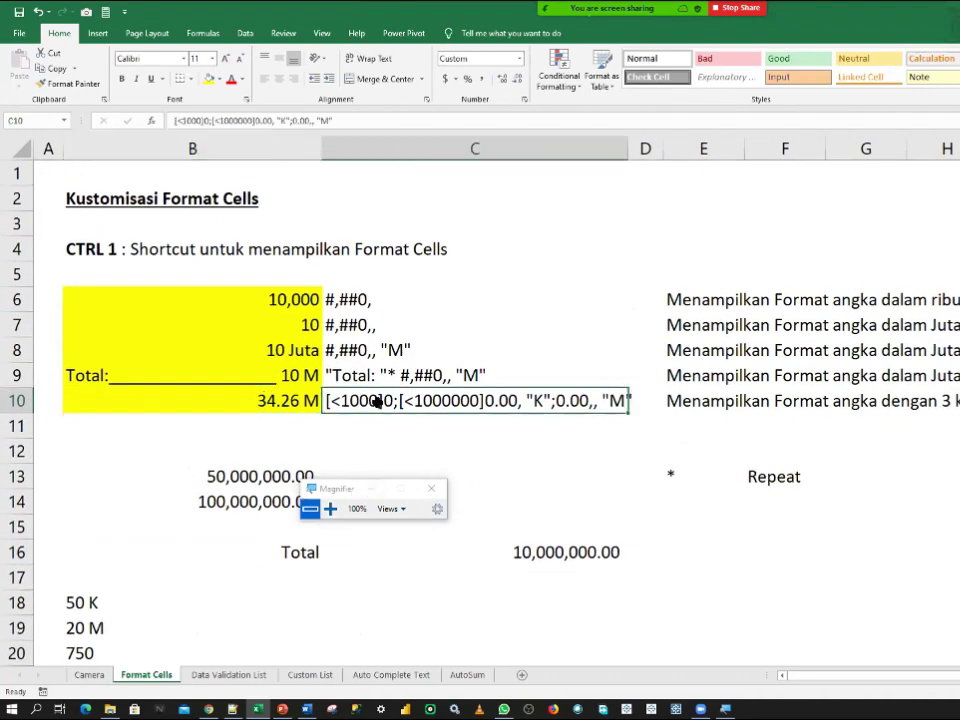